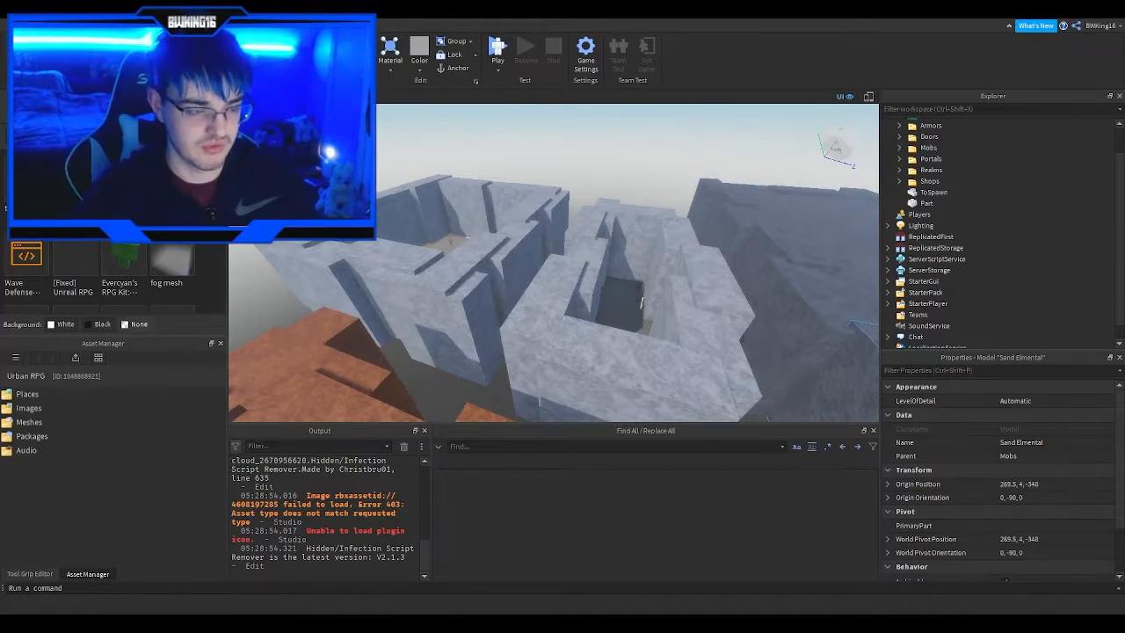
- Examine the existing mobs in the realms, including the Thief and the selected Sand Elmental
right_drag(729, 296, 729, 297)
key(w)
key(w)
key(w)
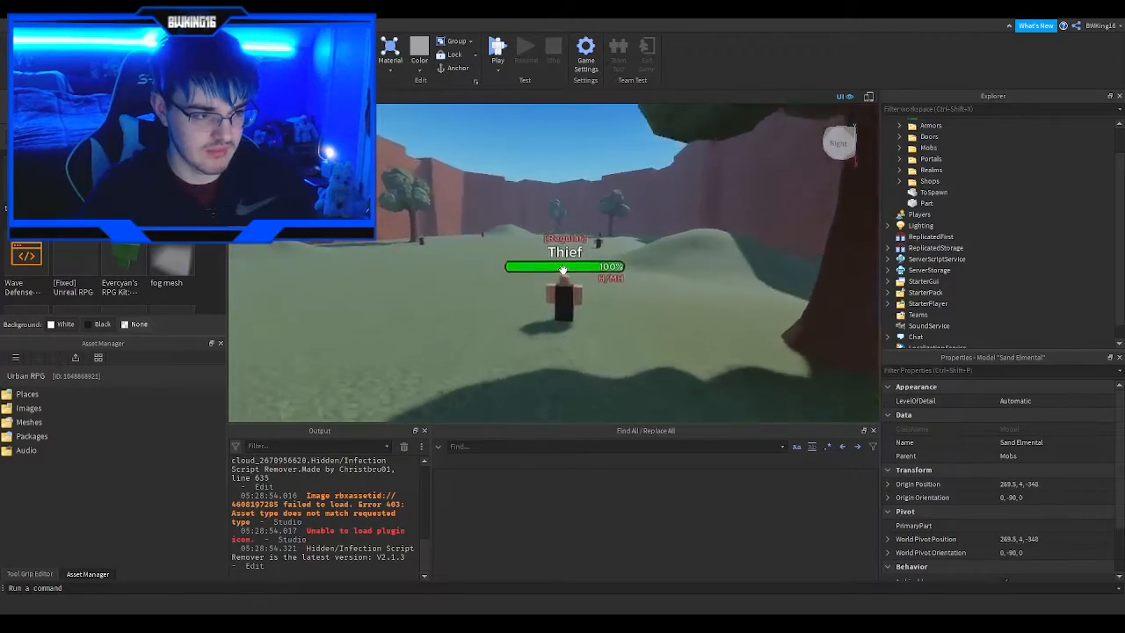
key(w)
right_drag(563, 269, 563, 270)
key(w)
key(s)
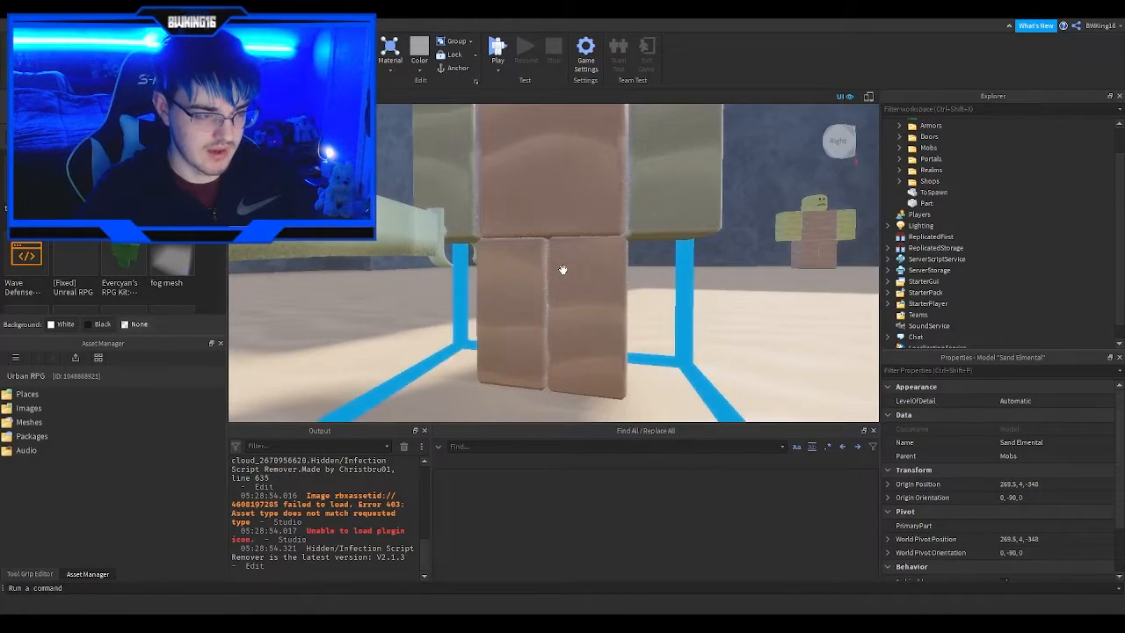
key(s)
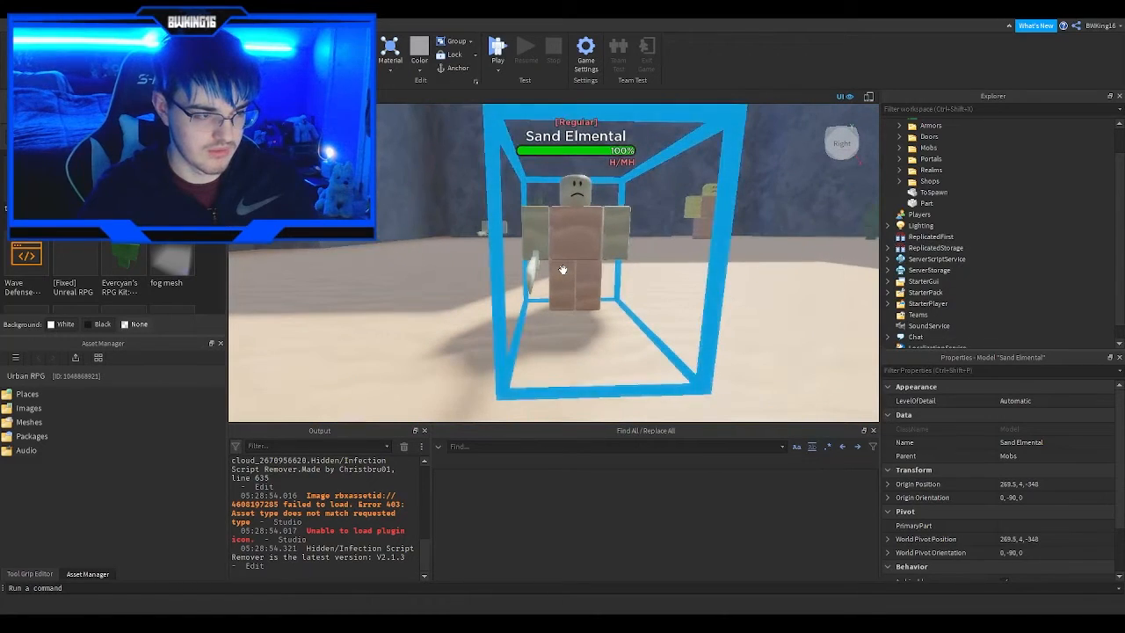
key(e)
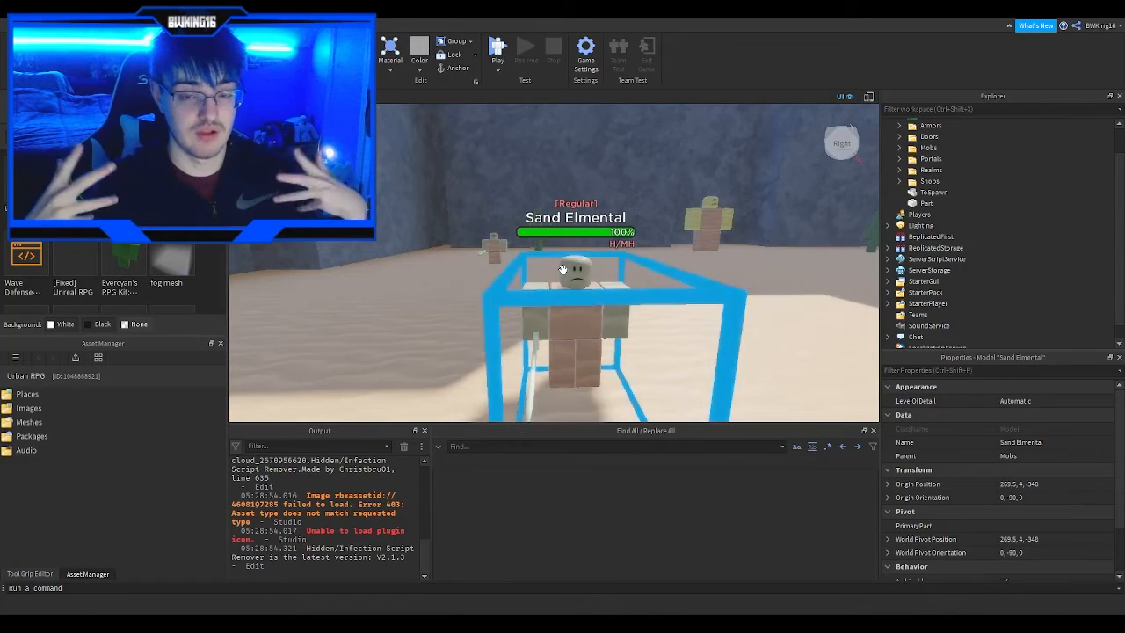
- Locate the Desert realm's sand floor in the object hierarchy, and collapse the U1R3 | Desert folder
right_drag(563, 257, 563, 257)
scroll(563, 257, down, 10)
click(563, 257)
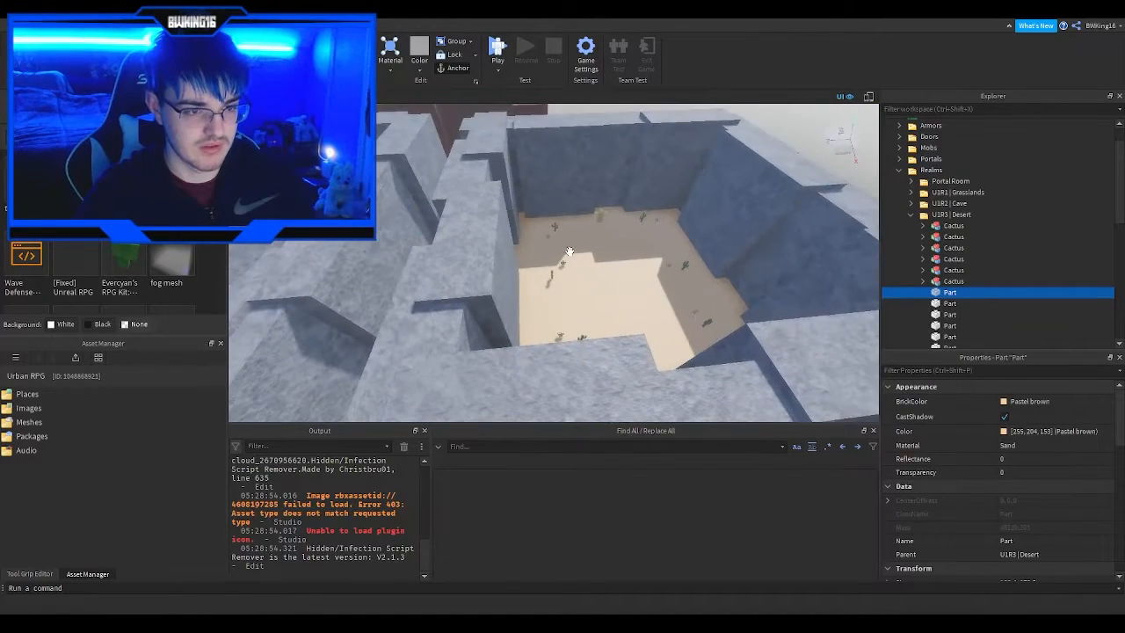
click(910, 216)
- Examine the Desert portal and the layout of the existing realms around it
right_drag(655, 225, 655, 225)
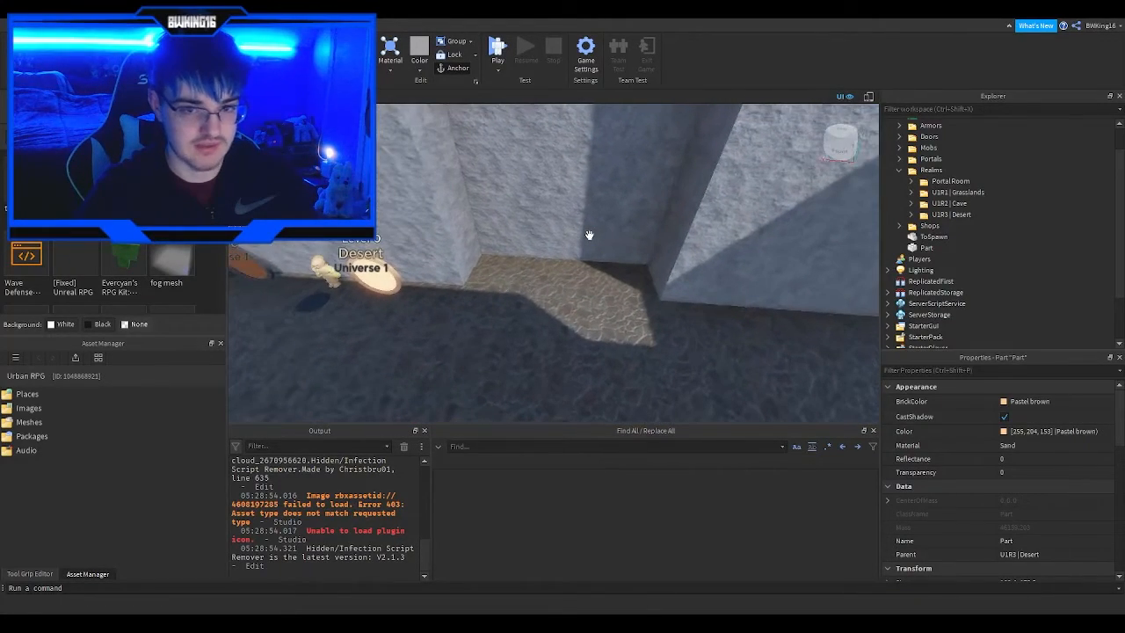
key(w)
right_drag(589, 235, 592, 229)
key(s)
key(w)
right_drag(566, 194, 577, 202)
key(w)
key(w)
key(w)
key(w)
key(s)
key(w)
key(w)
key(w)
key(w)
key(s)
key(s)
click(438, 239)
key(w)
right_drag(550, 253, 550, 254)
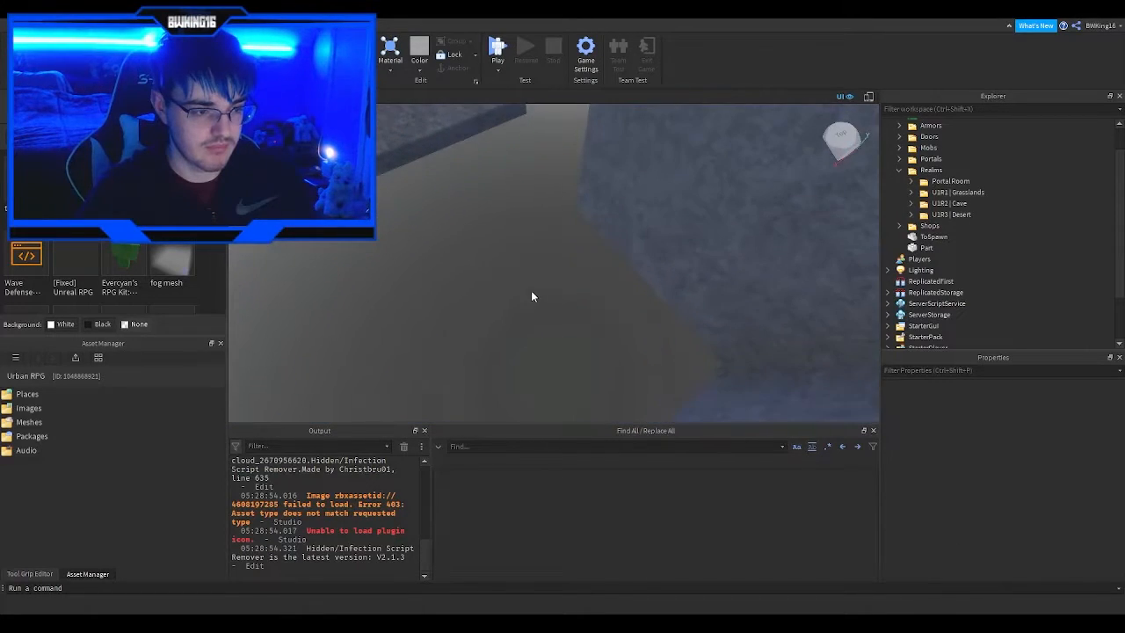
- Delete the pastel brown sand part at the Desert realm's outer wall
right_drag(484, 268, 484, 268)
key(s)
click(639, 263)
key(d)
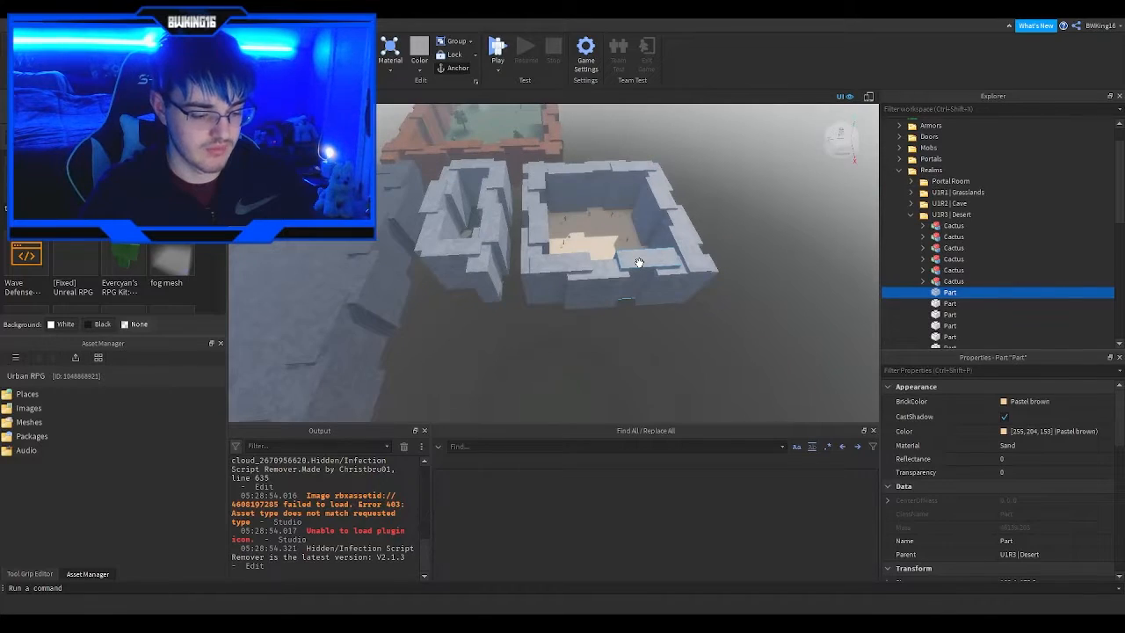
key(Delete)
scroll(942, 160, up, 3)
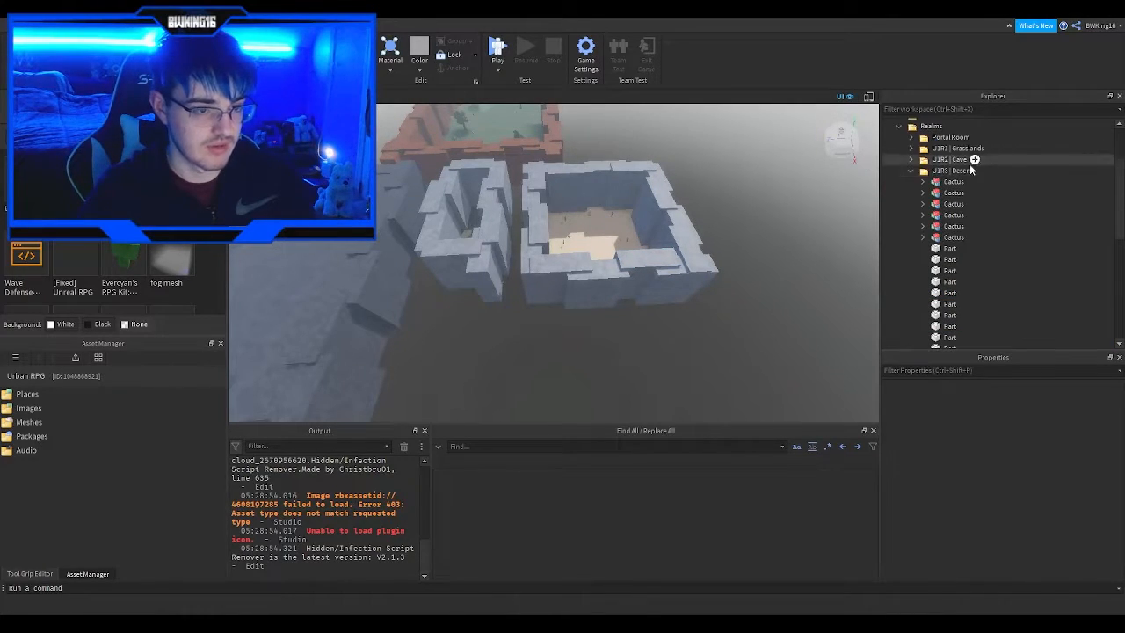
- Add a folder inside Realms and name it U1R4 | Ice Hills
click(912, 171)
click(914, 158)
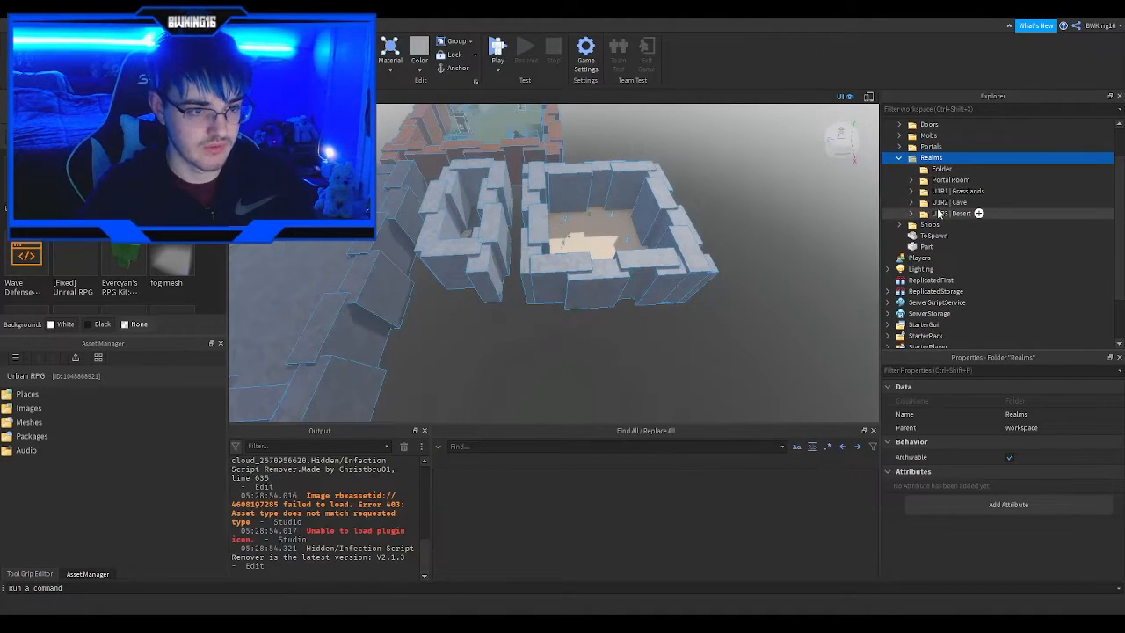
click(940, 213)
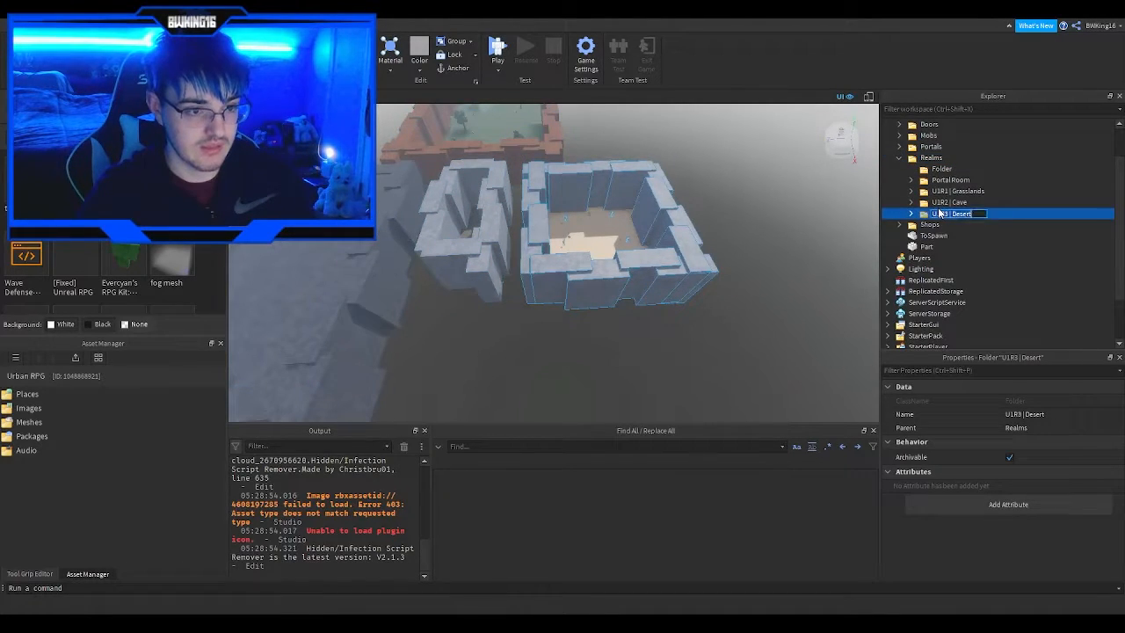
click(939, 170)
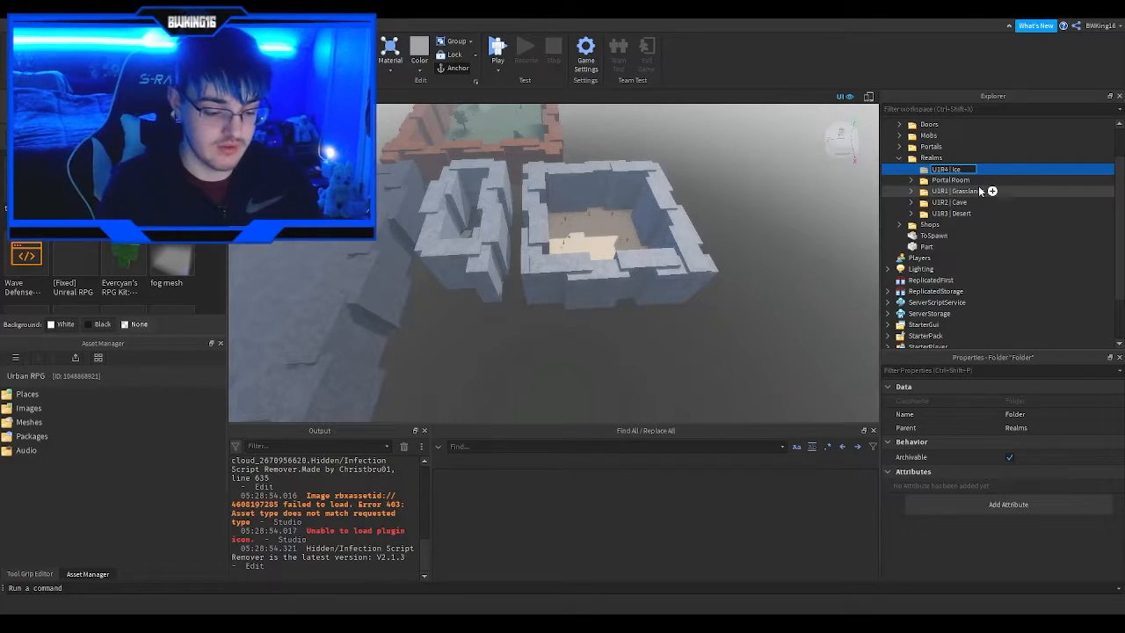
text(ills)
key(Return)
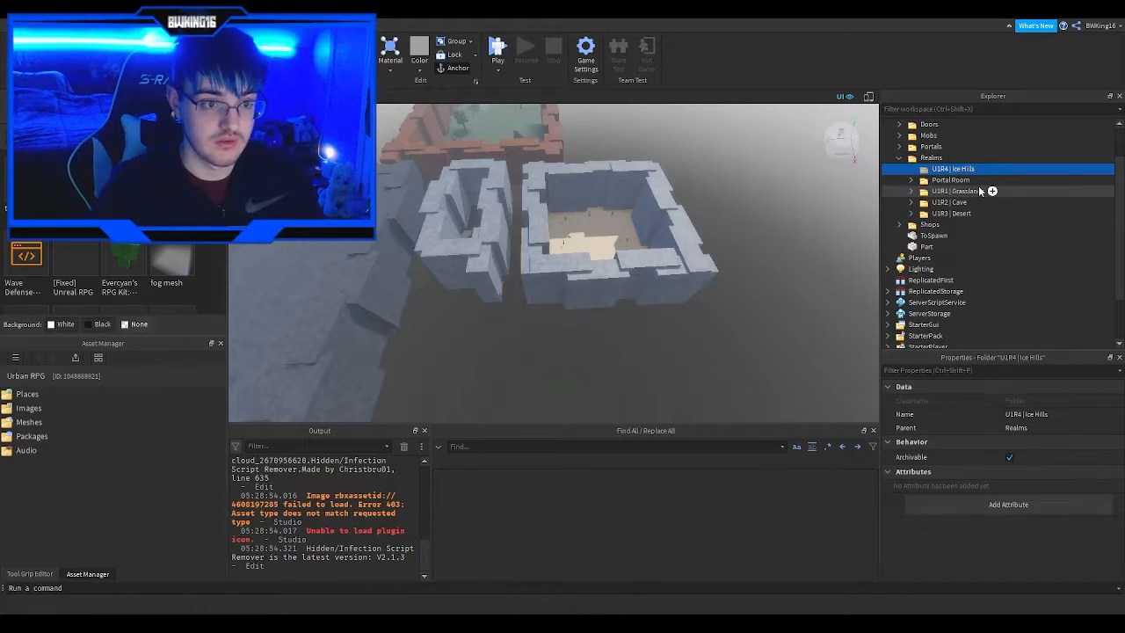
- Examine the open space around the realm walls for a spot for the Ice Hills realm
right_drag(687, 320, 682, 322)
key(w)
key(w)
key(w)
key(w)
right_drag(517, 254, 513, 262)
key(s)
key(s)
key(s)
click(540, 303)
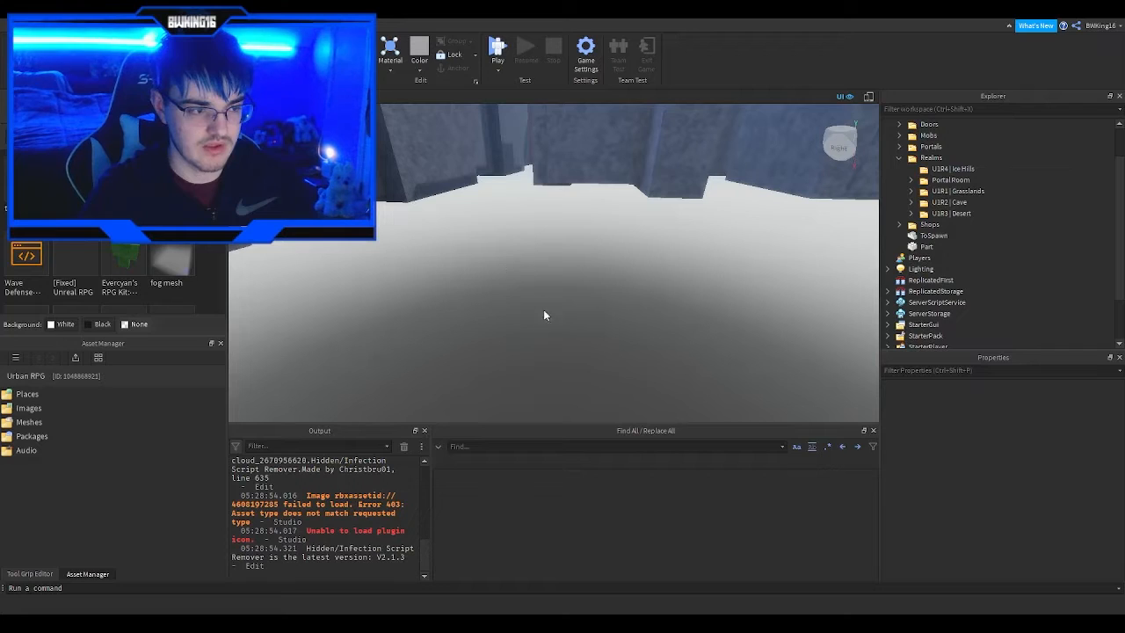
- Insert a new block part and place it against the base of the realm's outer wall
key(ctrl+z)
right_drag(492, 299, 501, 290)
click(502, 275)
drag(503, 275, 571, 288)
key(w)
right_drag(571, 288, 571, 289)
drag(571, 288, 571, 288)
right_drag(570, 288, 570, 289)
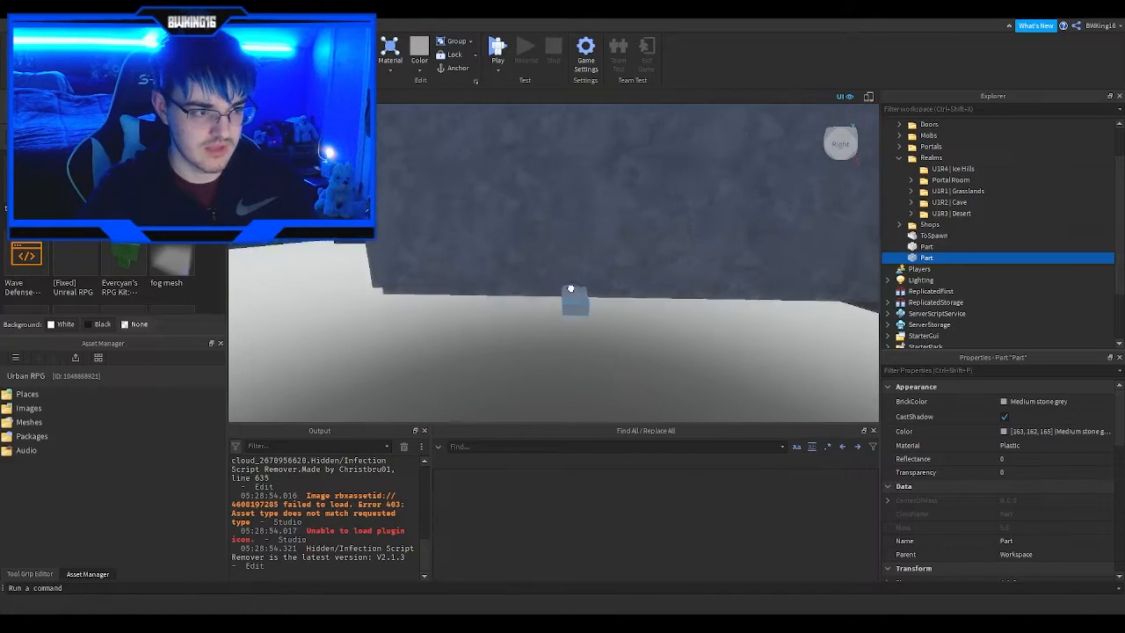
drag(571, 288, 566, 287)
key(w)
right_drag(566, 288, 676, 311)
key(s)
scroll(1062, 426, down, 4)
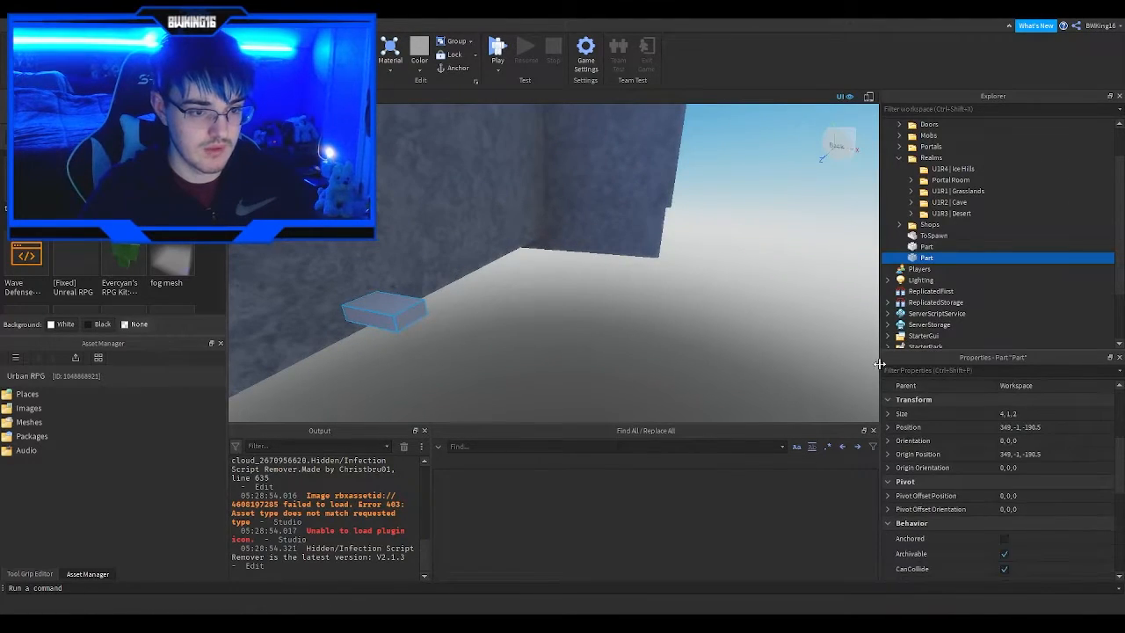
- Move the new part along the X axis away from the walls to about 477, -1, -190.5
key(ctrl+2)
drag(440, 315, 712, 365)
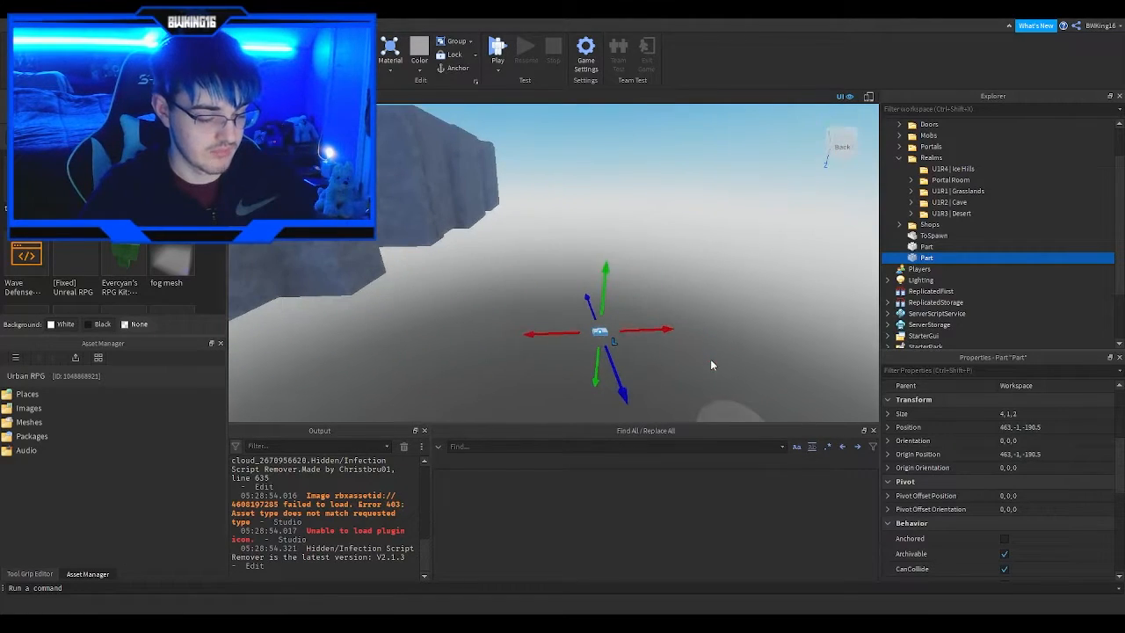
drag(653, 330, 701, 329)
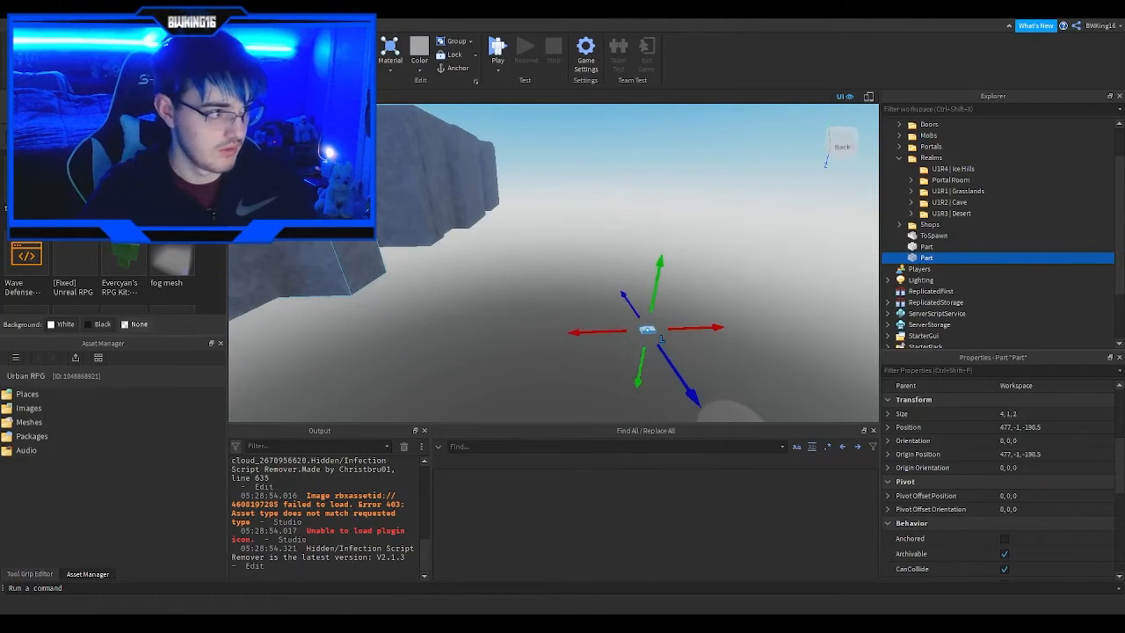
- Stretch the part along the X axis into a strip about 205.5 studs long
drag(618, 332, 407, 332)
drag(670, 330, 814, 338)
key(d)
key(s)
drag(301, 328, 486, 326)
right_drag(486, 326, 487, 327)
scroll(487, 327, down, 5)
drag(575, 275, 729, 265)
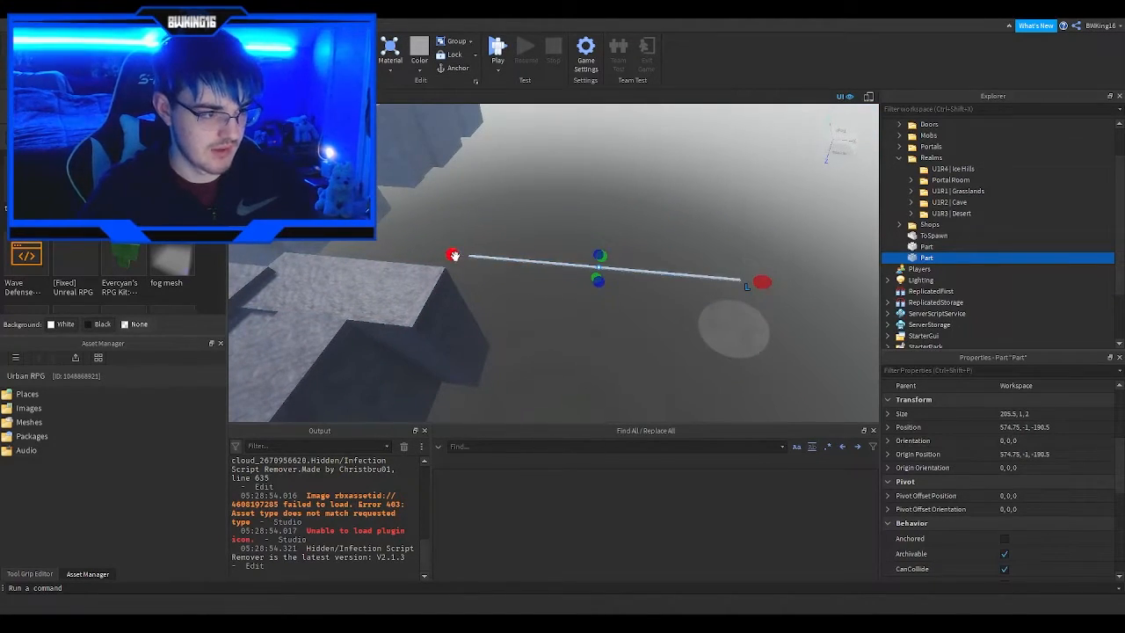
- Enlarge the strip into a flat ground slab about 338.5 by 263.5 studs beside the existing realms
drag(454, 256, 615, 275)
drag(683, 290, 725, 400)
drag(677, 261, 655, 150)
right_drag(660, 163, 672, 174)
drag(664, 203, 713, 205)
drag(537, 220, 435, 233)
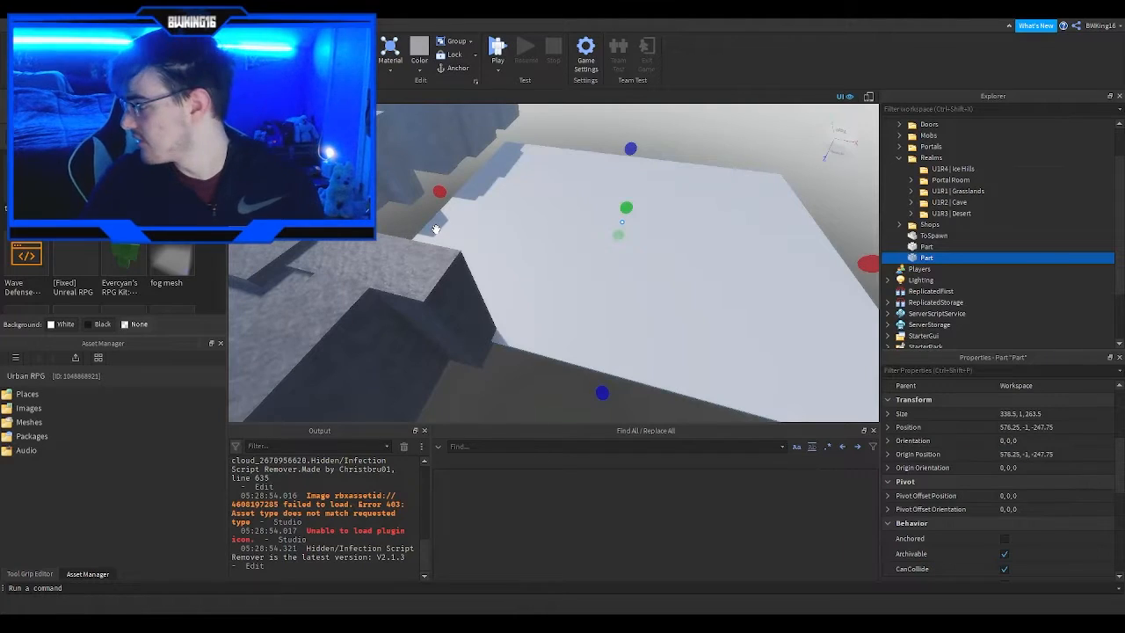
- Resize the ground slab to about 168 by 246 studs, clear of the neighbouring realm's walls
drag(664, 190, 676, 161)
drag(499, 187, 527, 194)
right_drag(528, 194, 528, 194)
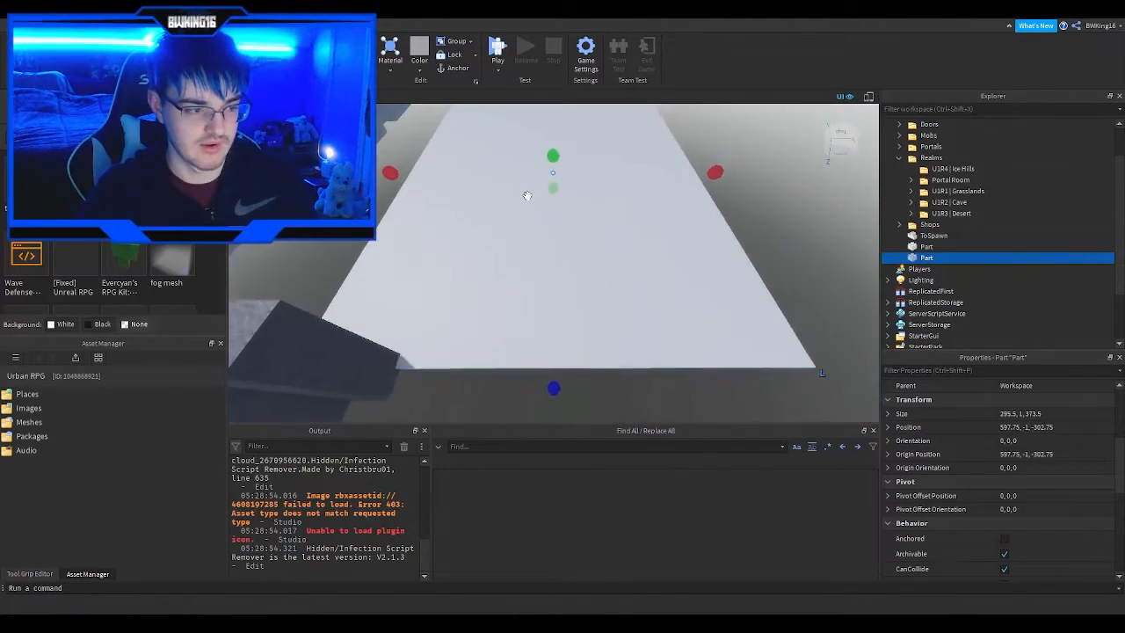
drag(545, 370, 542, 267)
right_drag(543, 267, 542, 267)
drag(703, 222, 600, 220)
right_drag(600, 221, 594, 223)
key(w)
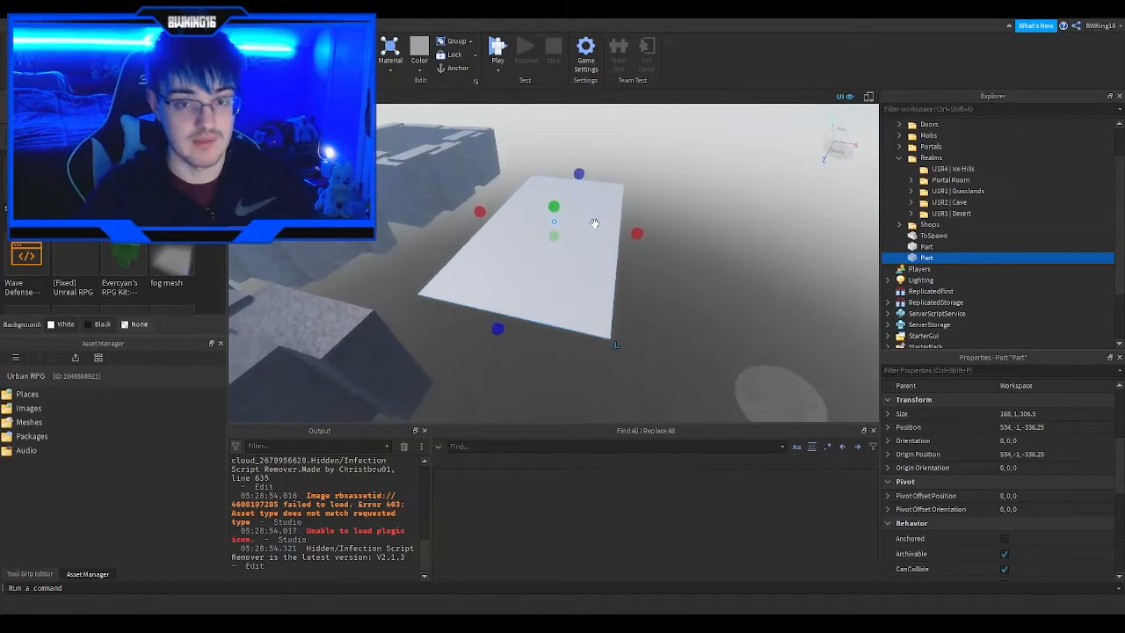
drag(504, 353, 531, 293)
key(w)
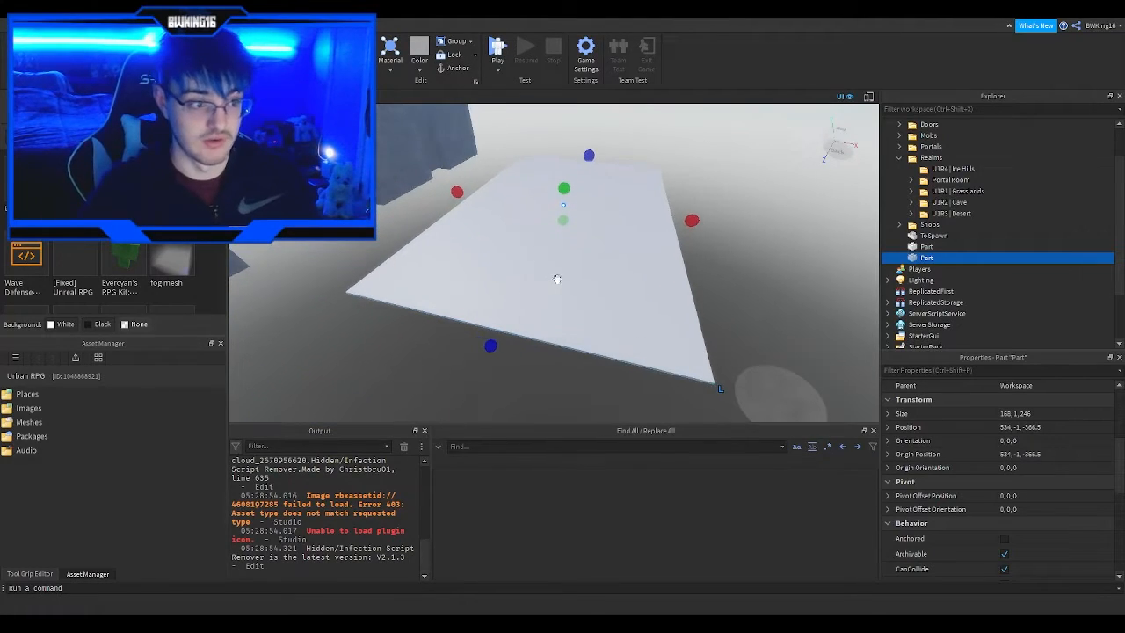
- Anchor and lock the ground slab
right_drag(531, 293, 492, 294)
scroll(978, 486, down, 4)
scroll(980, 482, up, 1)
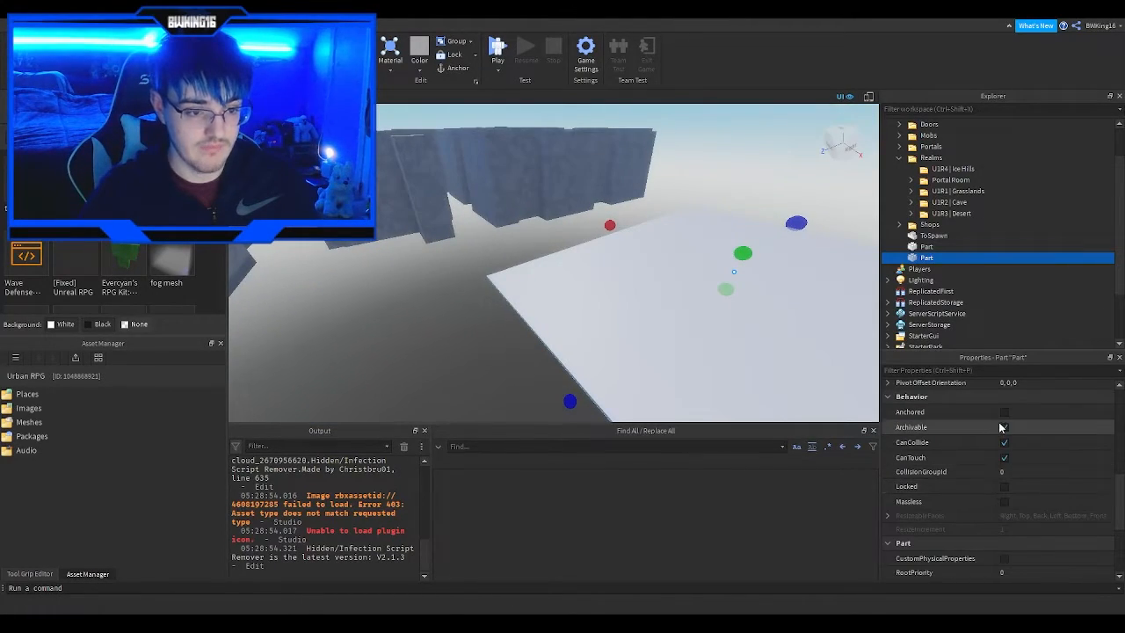
click(1005, 413)
click(1010, 486)
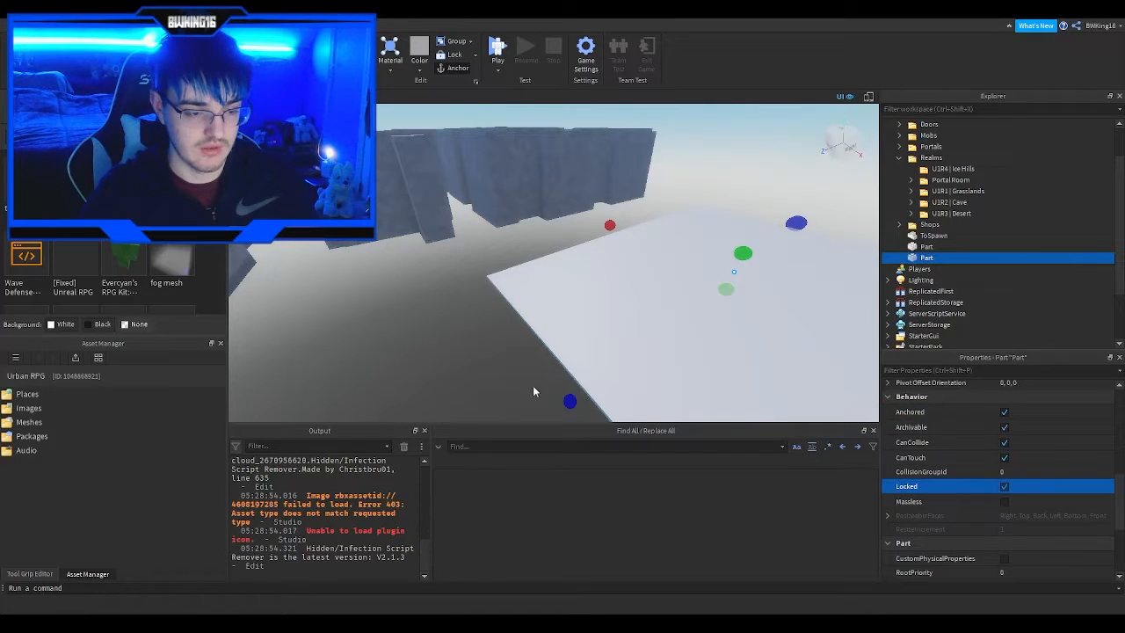
click(470, 375)
- Move the ground slab from the Workspace into the U1R4 | Ice Hills folder
right_drag(669, 297, 674, 297)
click(940, 258)
right_drag(740, 265, 743, 264)
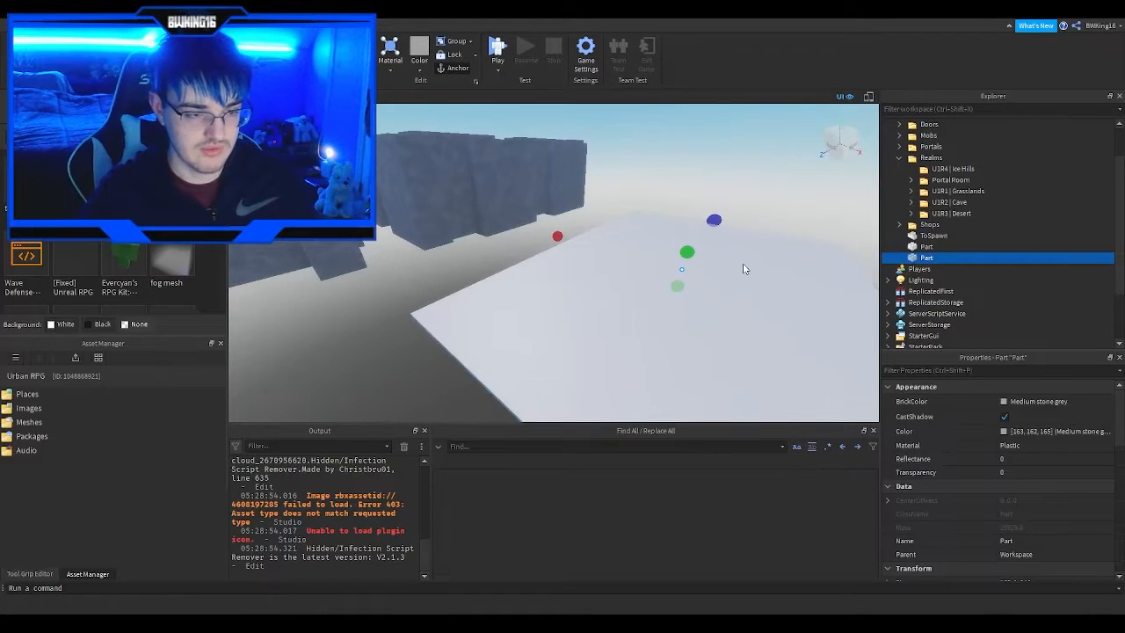
drag(936, 258, 977, 169)
right_drag(807, 257, 820, 261)
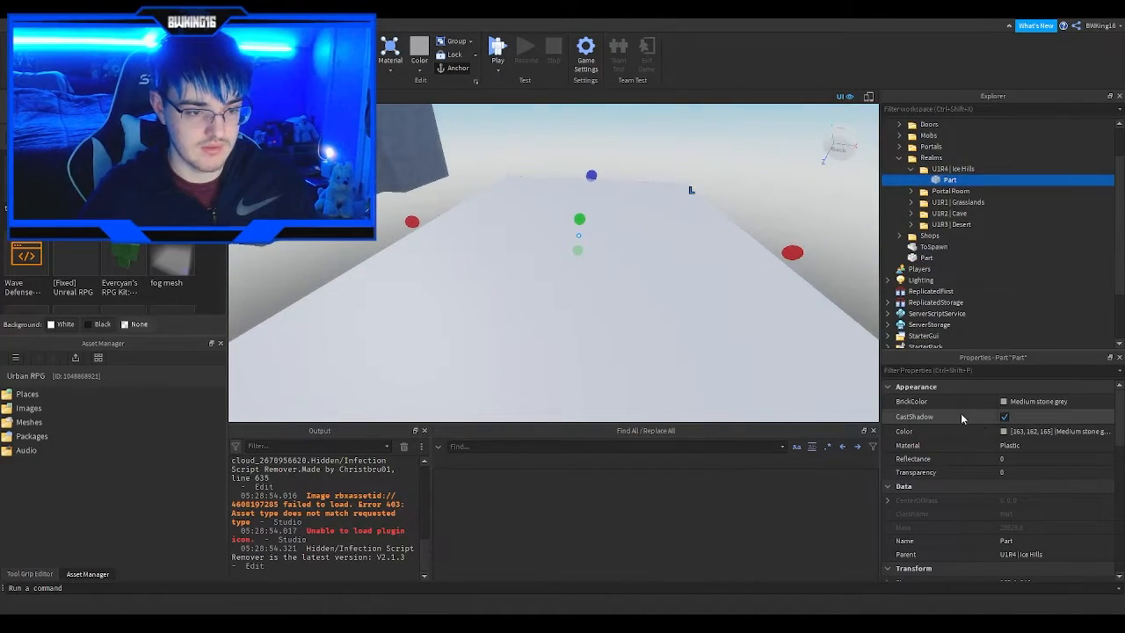
- Give the Ice Hills ground slab the Ghost grey colour and the Sand material
click(1004, 404)
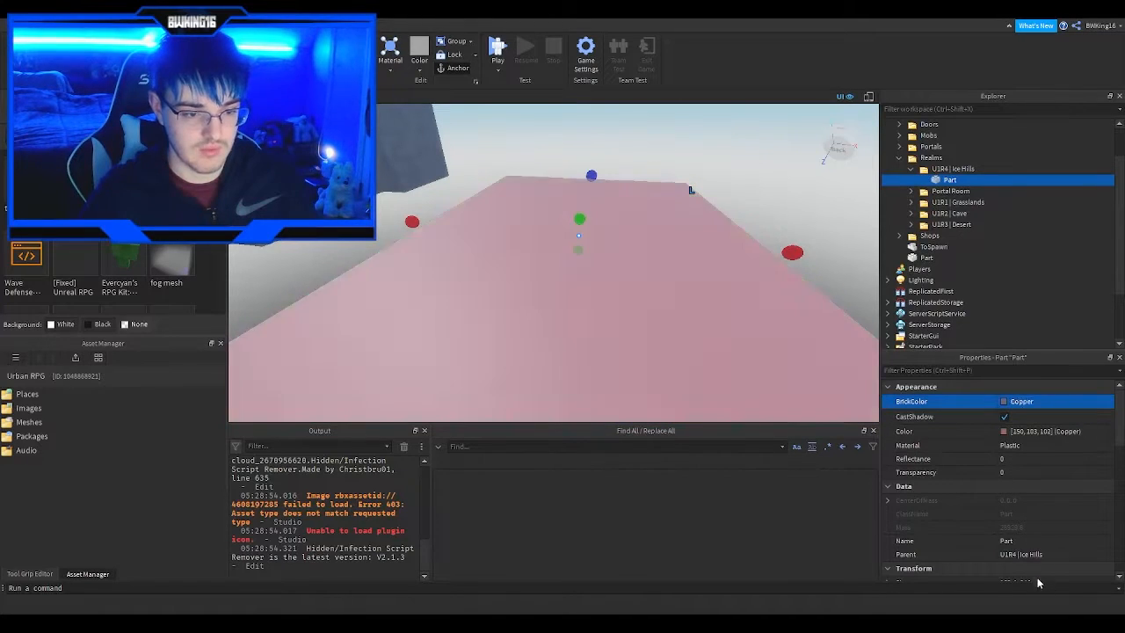
click(1016, 451)
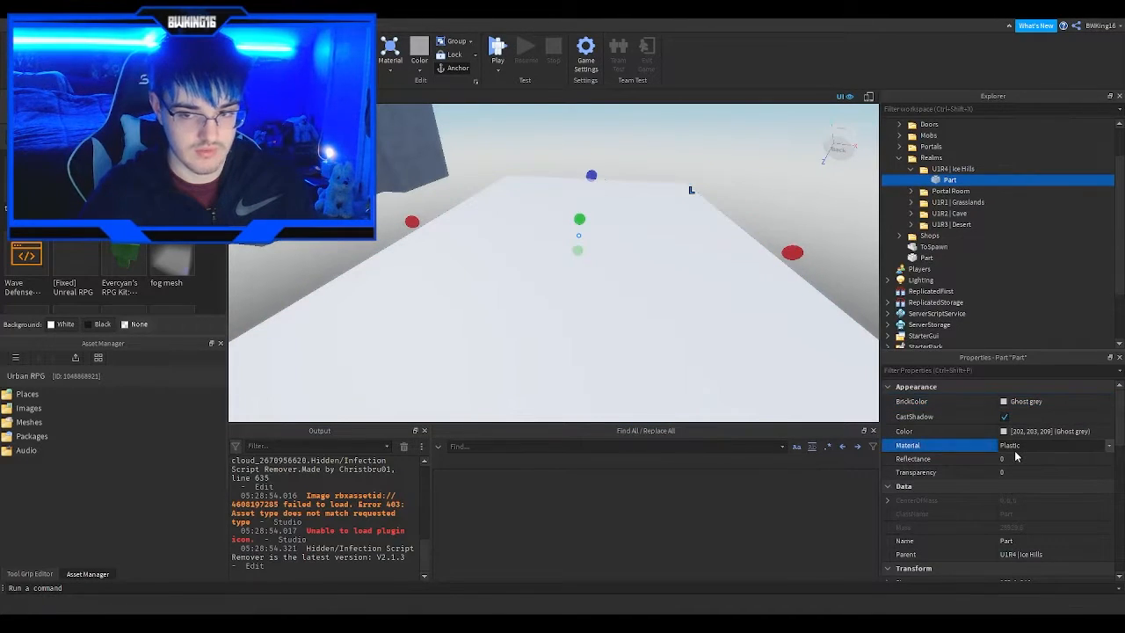
scroll(1015, 452, down, 1)
right_drag(539, 351, 529, 346)
key(e)
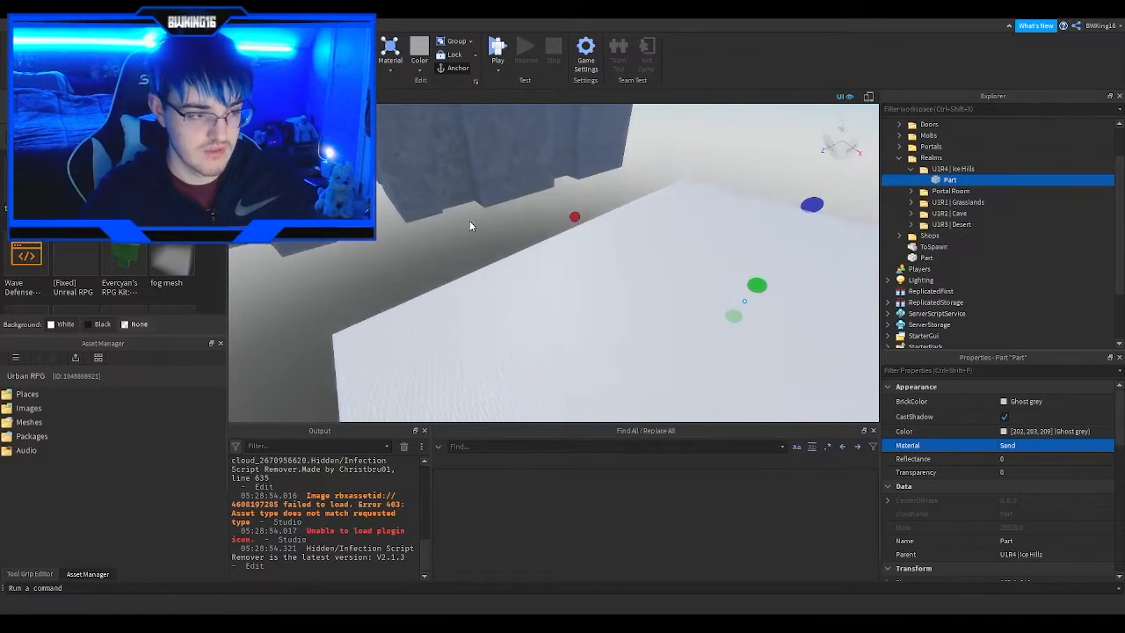
- Try a green colour, 103, 165, 93, on one wall part of the Desert realm
click(476, 240)
key(w)
right_drag(475, 239, 476, 239)
key(e)
key(w)
key(w)
key(w)
key(s)
click(507, 307)
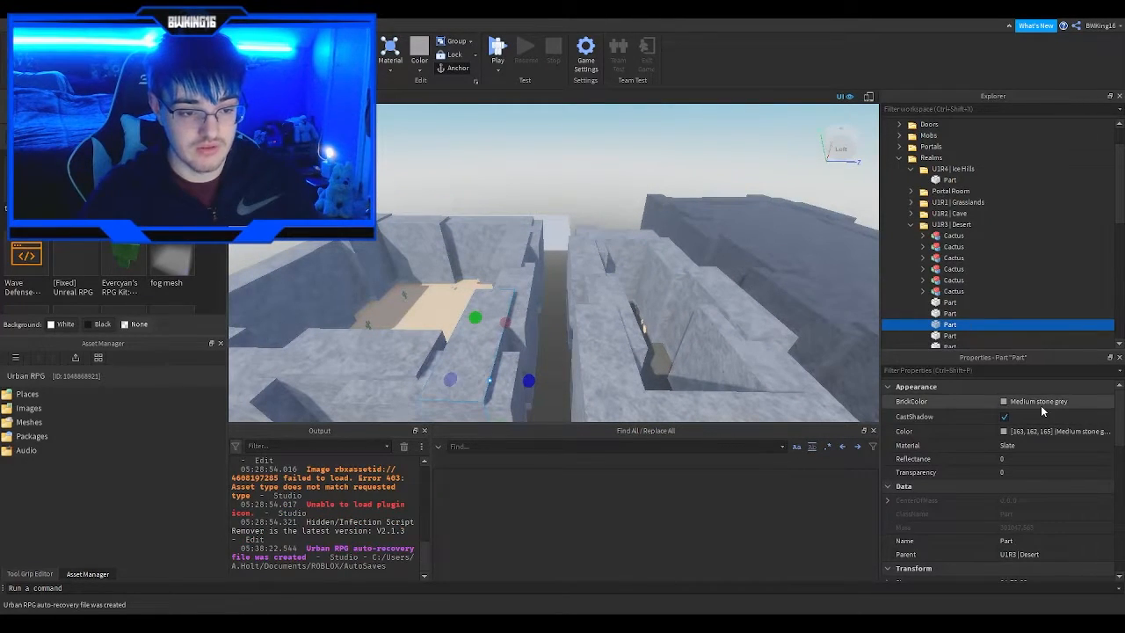
click(1003, 433)
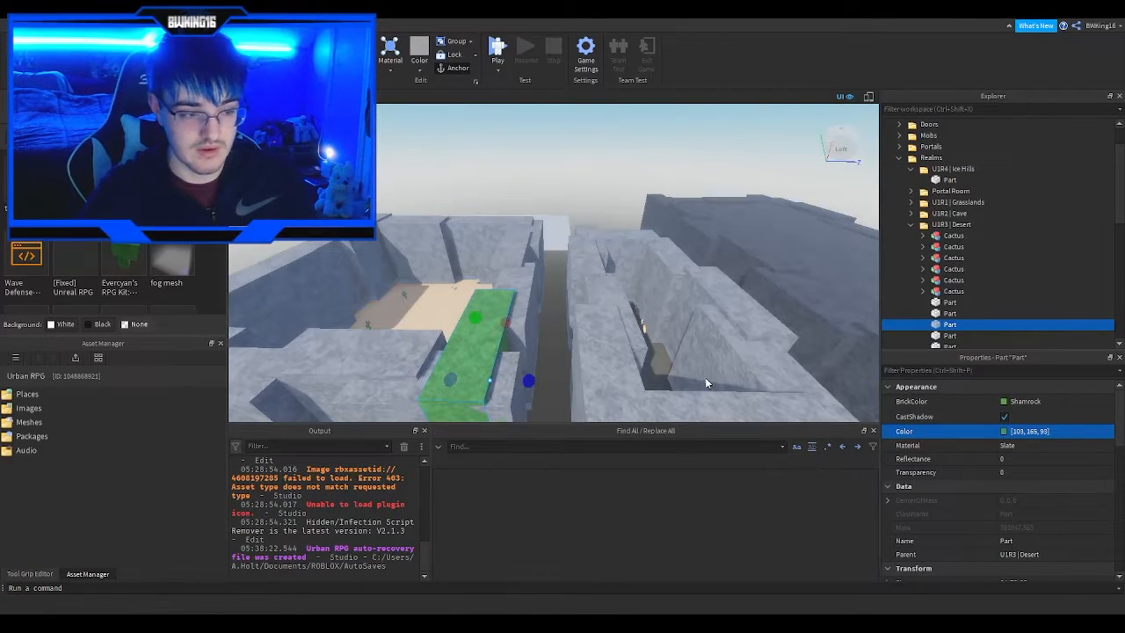
click(696, 417)
- Check the Desert wall part's BrickColor and look over the Ice Hills ground slab
right_drag(696, 328, 694, 328)
key(w)
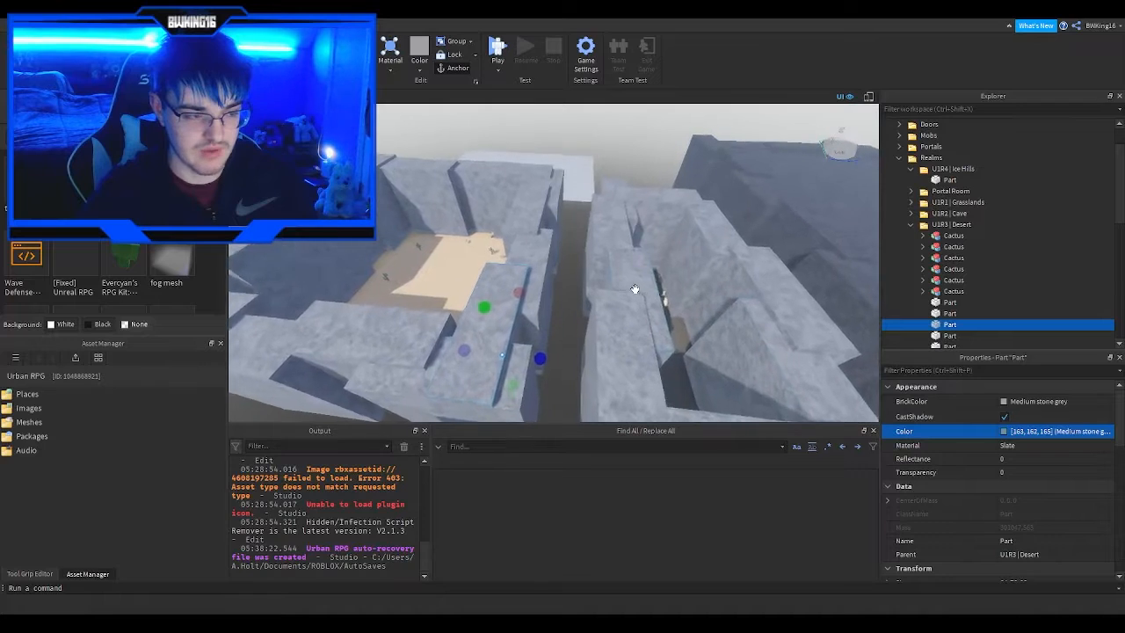
right_drag(635, 289, 635, 289)
click(911, 401)
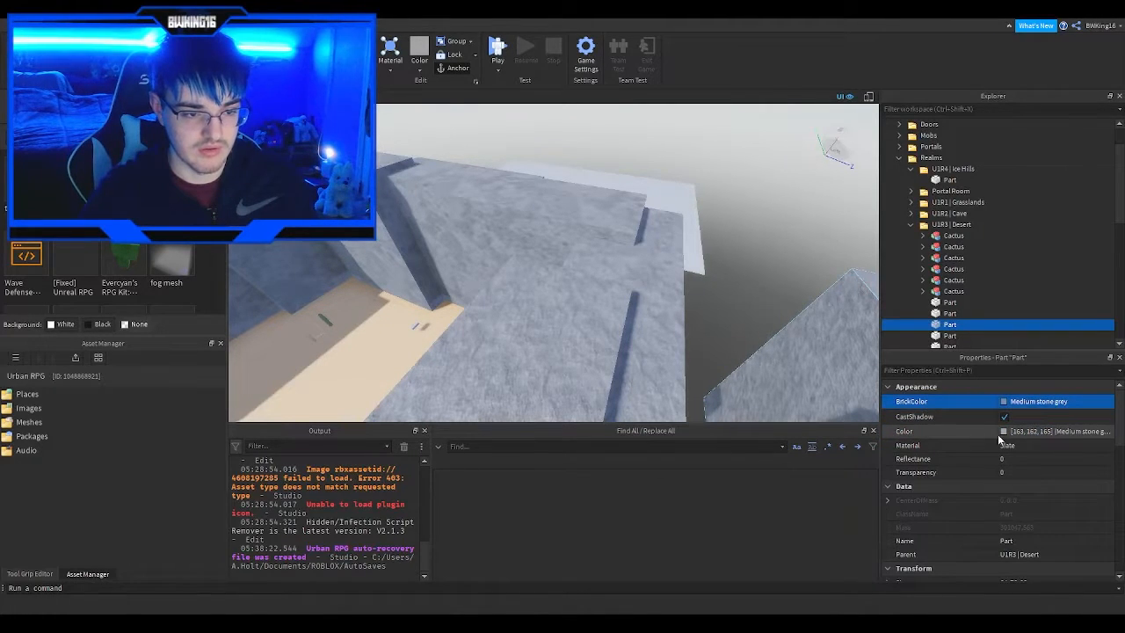
key(w)
right_drag(602, 281, 595, 280)
key(w)
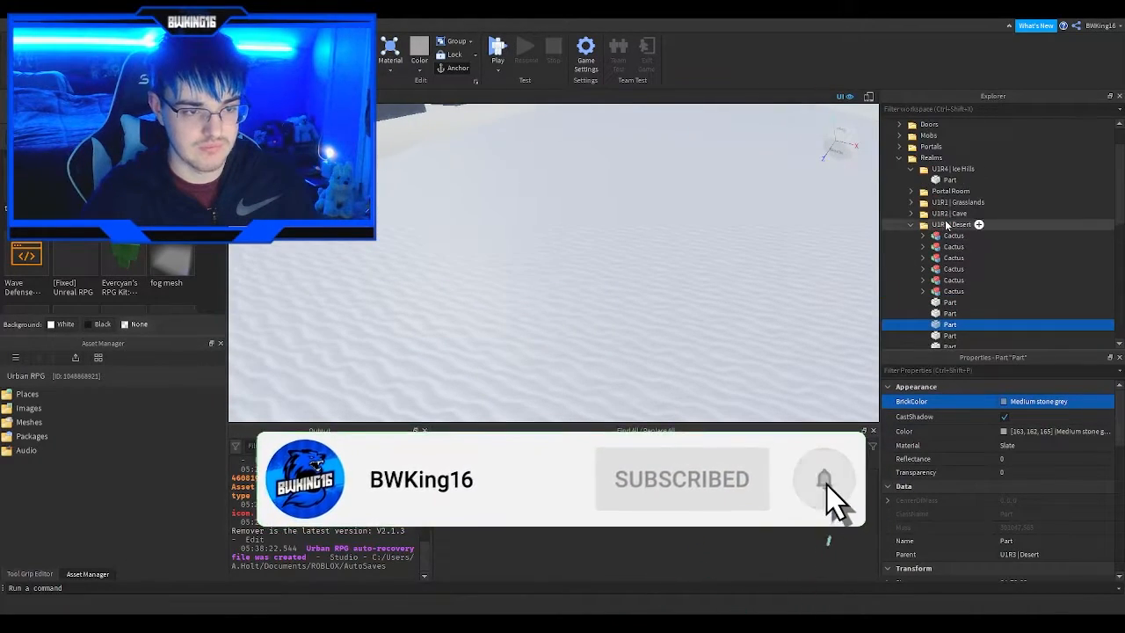
- Unlock the Ice Hills ground slab
click(950, 179)
scroll(999, 473, down, 8)
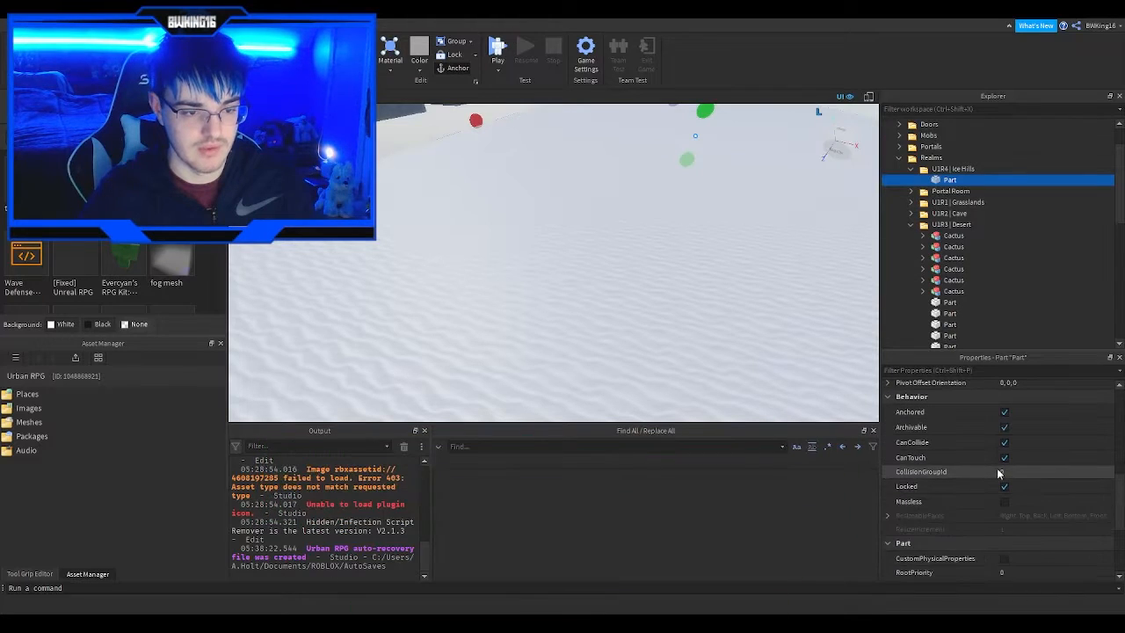
click(1009, 485)
- Duplicate one of the grassy hills from the U1R1 | Grasslands realm
right_drag(697, 305, 696, 305)
key(s)
click(654, 182)
right_drag(653, 183, 653, 183)
right_drag(475, 192, 505, 206)
key(w)
key(w)
click(608, 247)
key(ctrl+d)
- Move the duplicated hill out of the Grasslands realm and place it on the snowy Ice Hills slab
drag(620, 249, 660, 269)
right_drag(661, 269, 660, 269)
key(w)
drag(660, 269, 585, 252)
right_drag(588, 254, 586, 253)
key(w)
drag(585, 252, 571, 261)
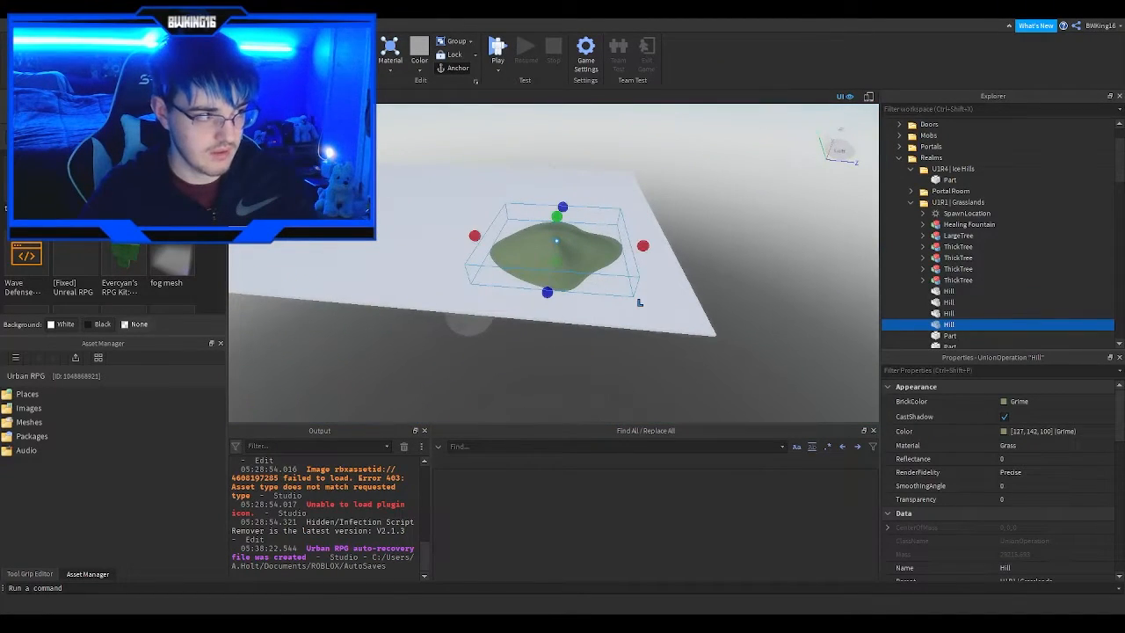
- Scale the duplicated hill up and reposition it towards one end of the snowy slab
right_drag(565, 217, 530, 217)
key(w)
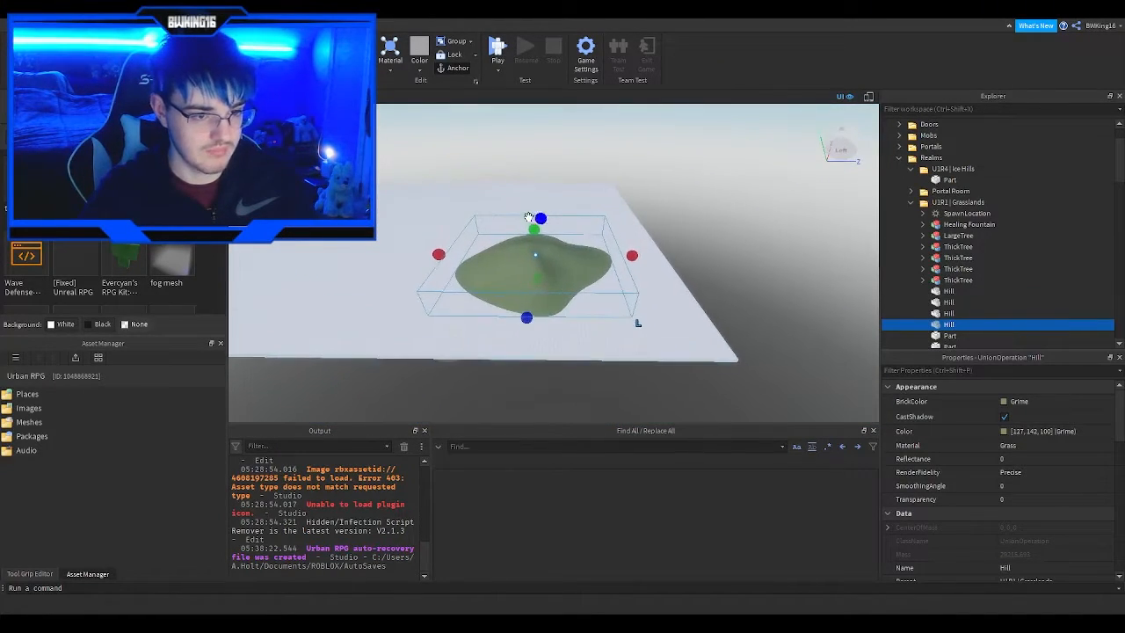
shift+drag(528, 223, 526, 210)
mouse_move(527, 262)
mouse_down()
mouse_move(531, 251)
mouse_move(532, 265)
mouse_up()
key(w)
right_drag(650, 273, 646, 276)
drag(605, 330, 558, 297)
right_drag(566, 314, 558, 297)
drag(558, 297, 575, 256)
right_drag(575, 256, 574, 252)
shift+drag(555, 212, 564, 266)
key(s)
right_drag(563, 266, 562, 254)
key(w)
drag(537, 194, 535, 196)
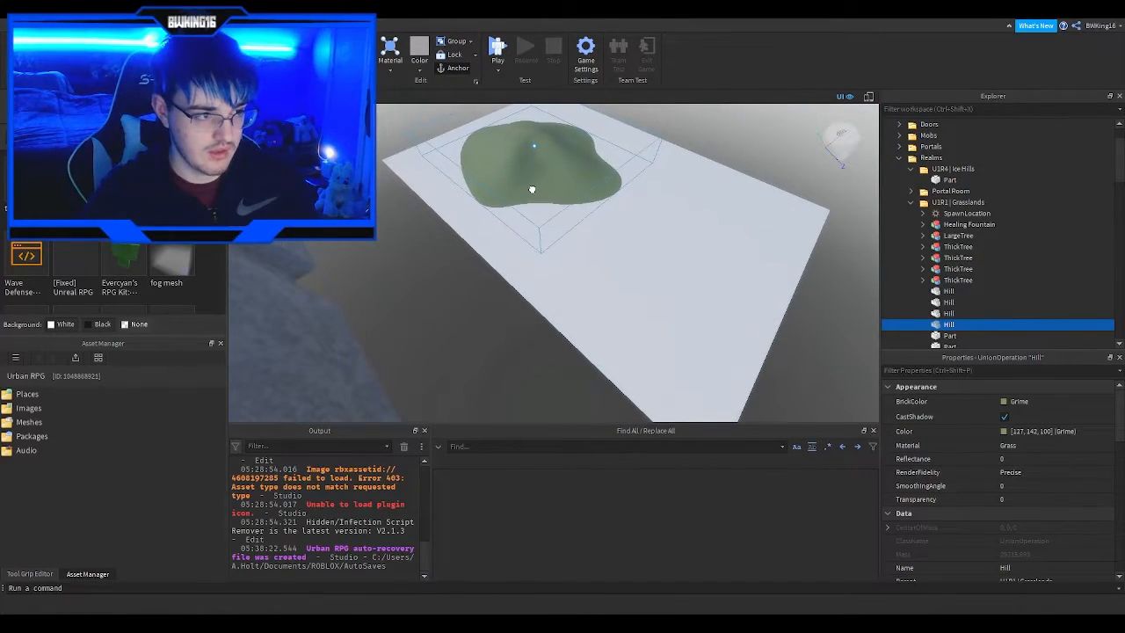
- Put the hill in the U1R4 | Ice Hills folder and centre it across the snowy slab's width
drag(956, 324, 960, 176)
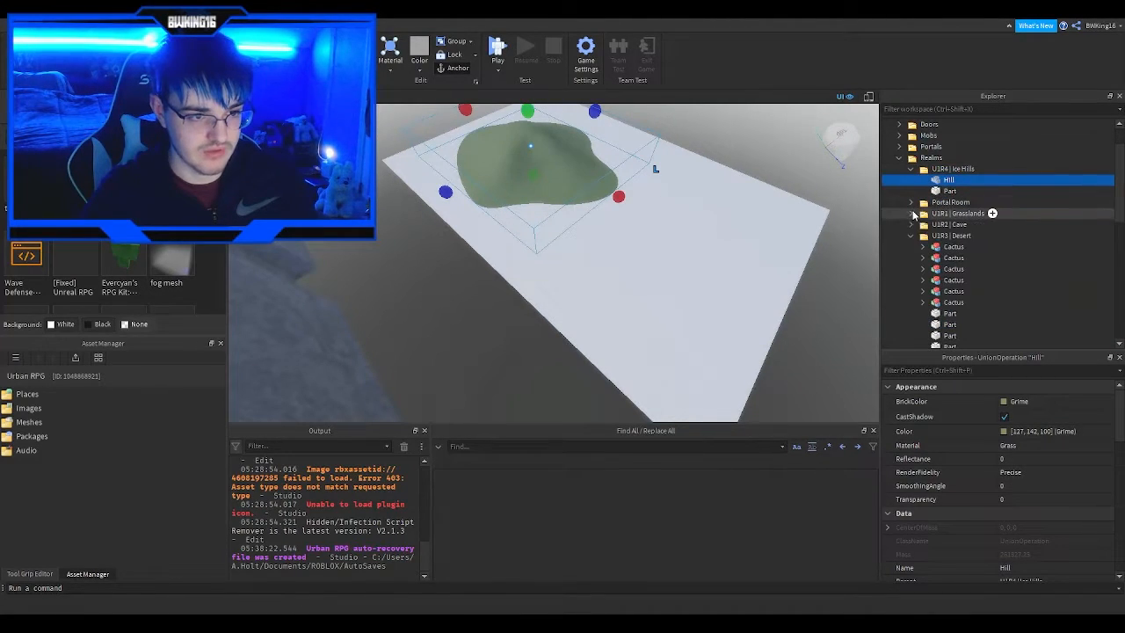
scroll(692, 231, down, 2)
key(w)
right_drag(579, 223, 578, 223)
key(s)
key(a)
drag(595, 268, 577, 290)
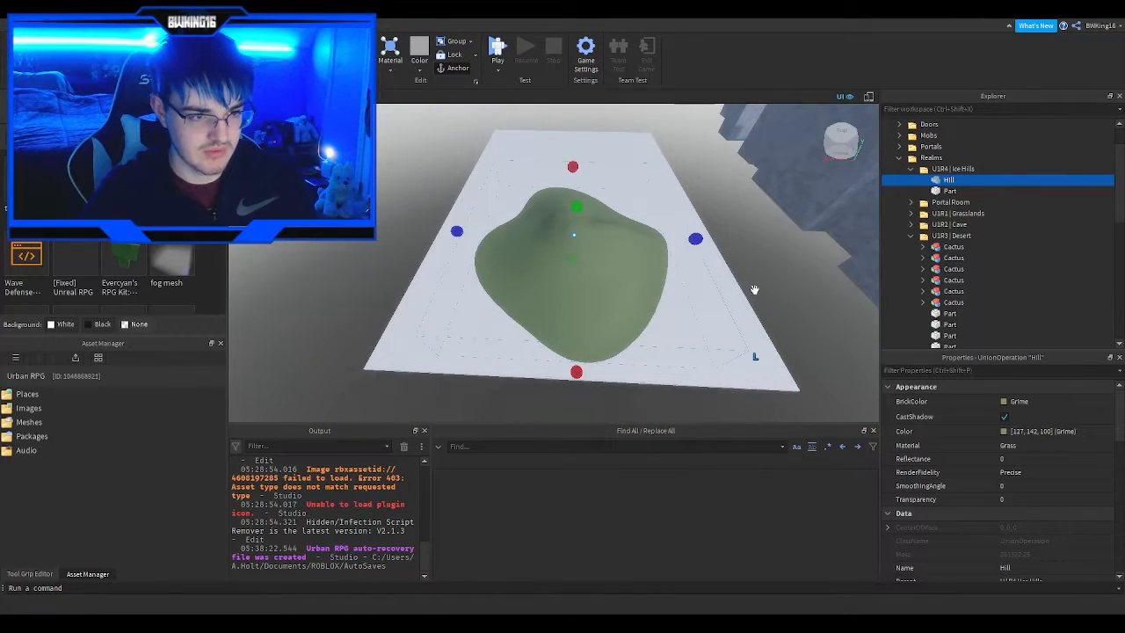
click(911, 236)
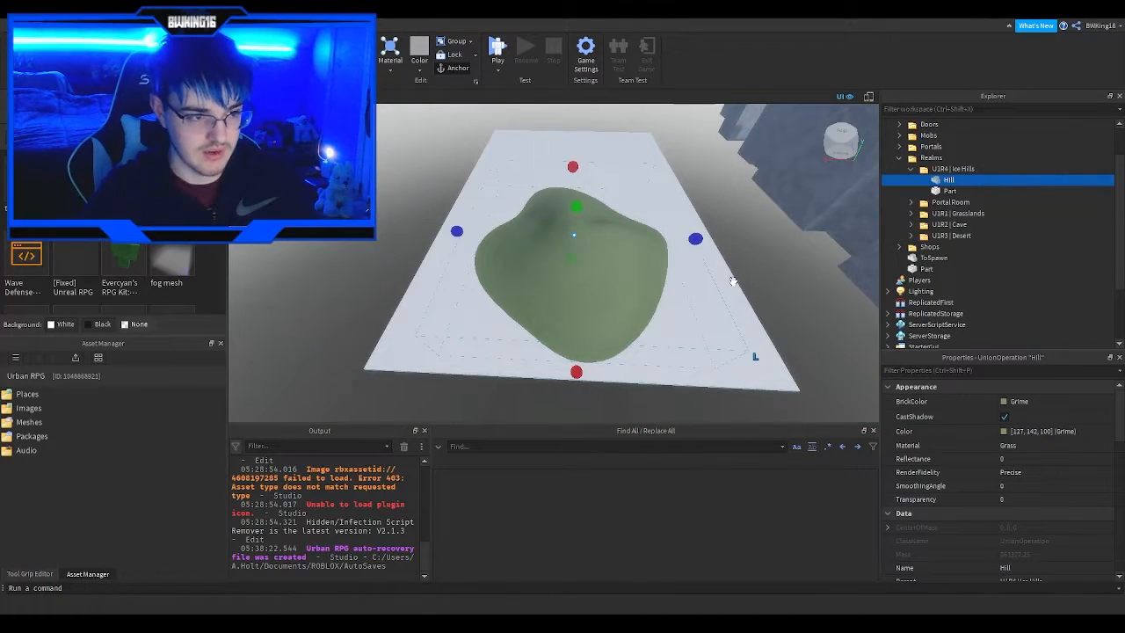
- Give the hill the ground slab's Ghost grey colour (202, 203, 209) and the Sand material
click(733, 280)
click(1032, 432)
key(ctrl+c)
click(603, 301)
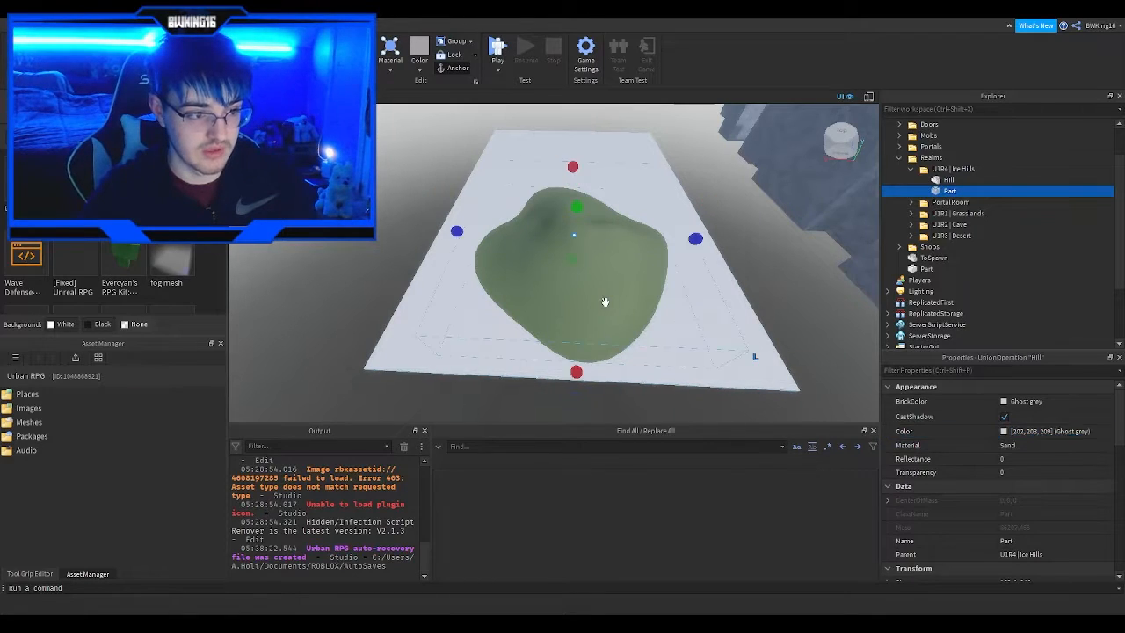
click(1037, 433)
key(ctrl+v)
click(1020, 448)
key(s)
key(s)
key(s)
key(s)
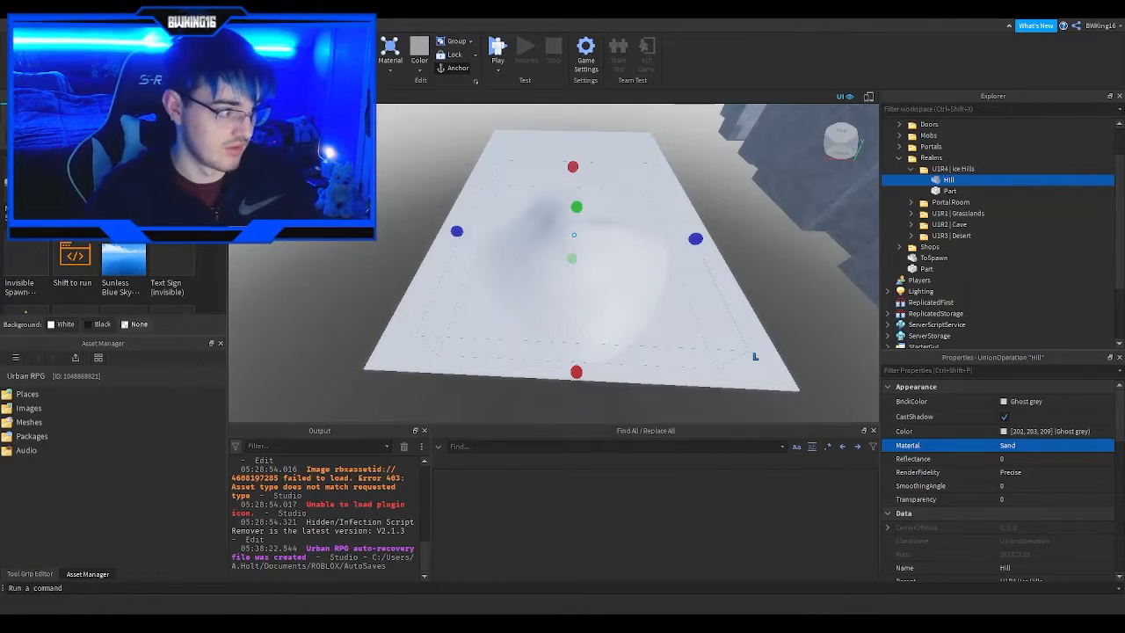
- Insert the IceStalag spike model and stand it on the snowy slab beyond the hill
scroll(138, 246, down, 3)
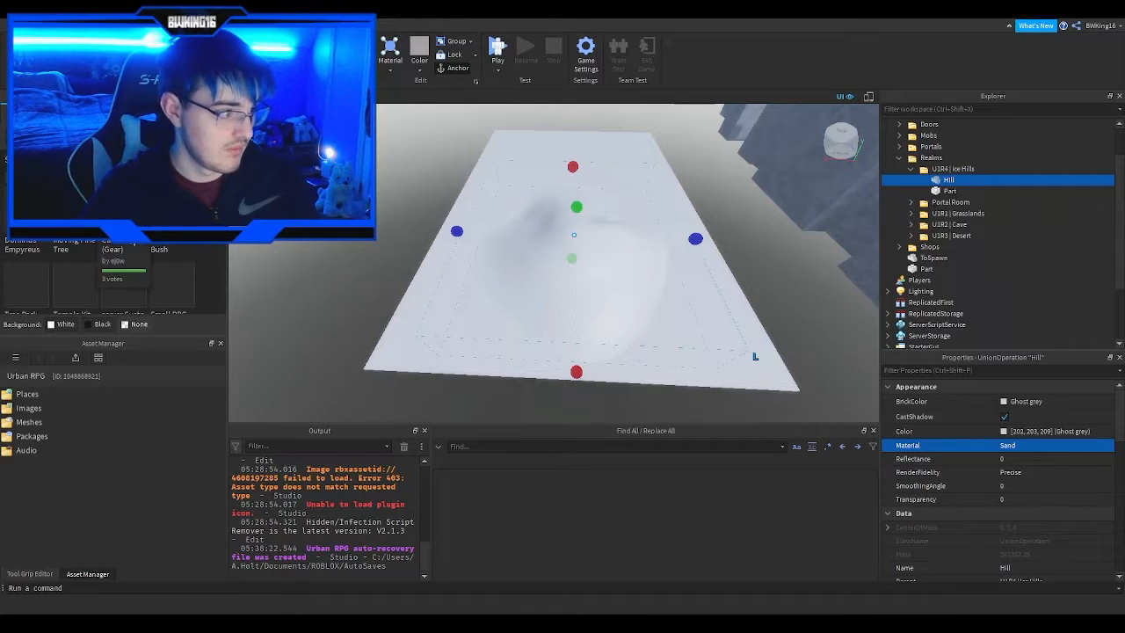
key(Return)
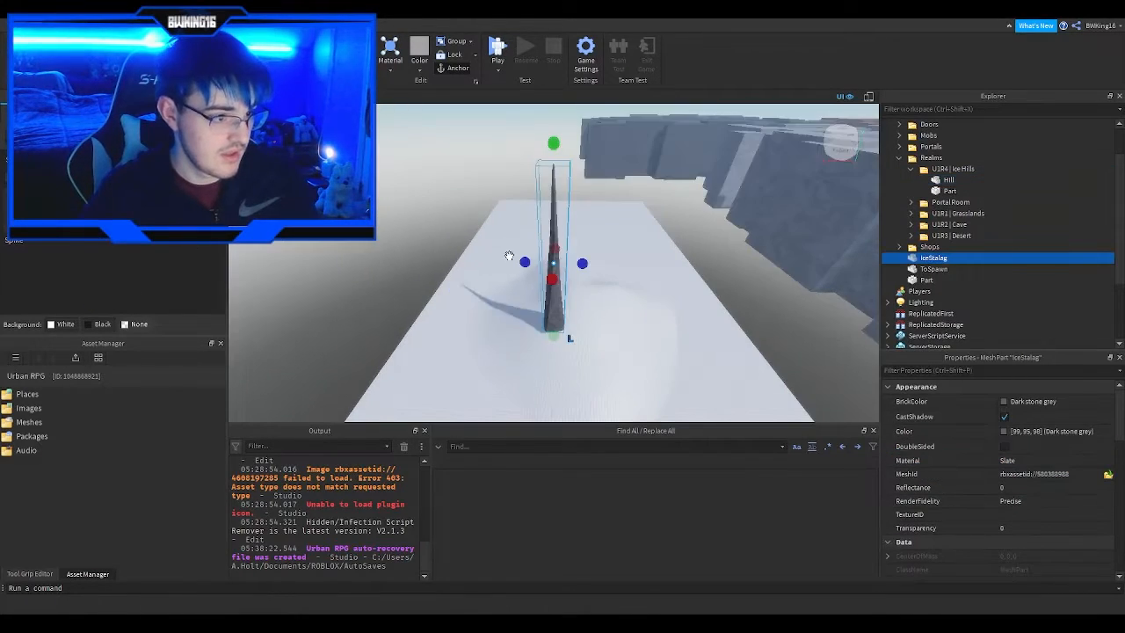
scroll(538, 293, up, 4)
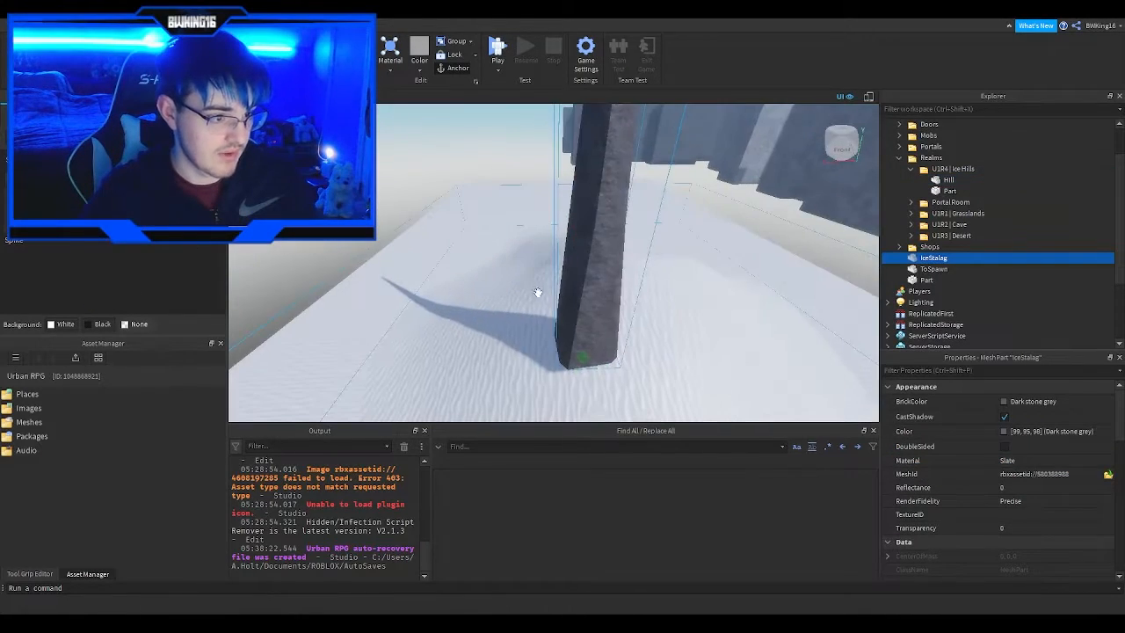
drag(562, 305, 479, 235)
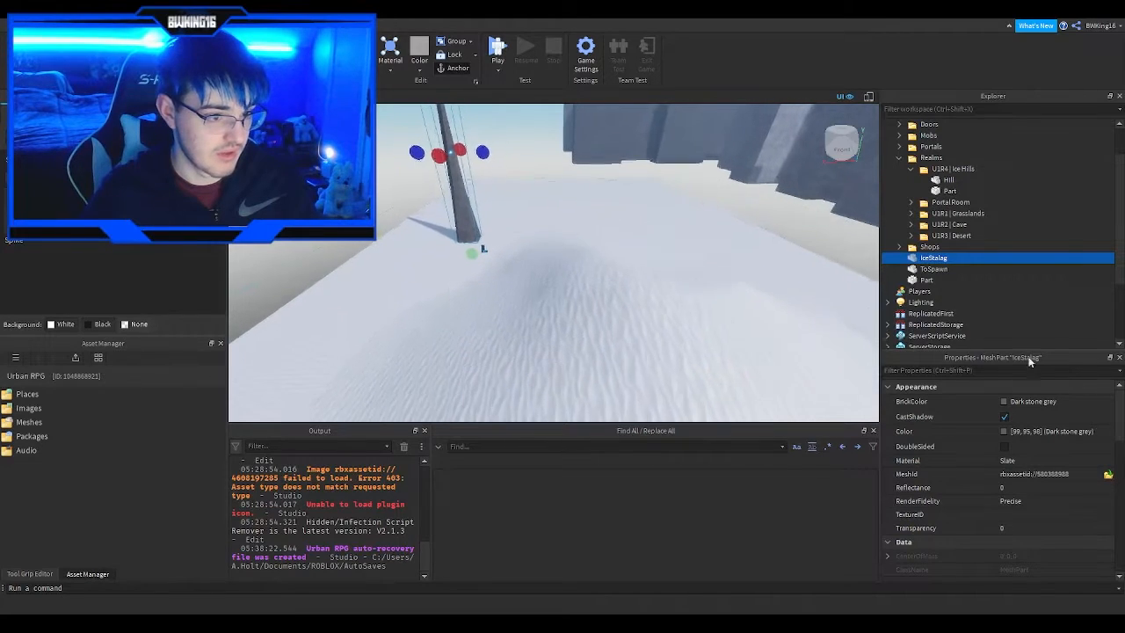
- Set the IceStalag spike's BrickColor to Pastel Blue and its material to Ice
click(1011, 403)
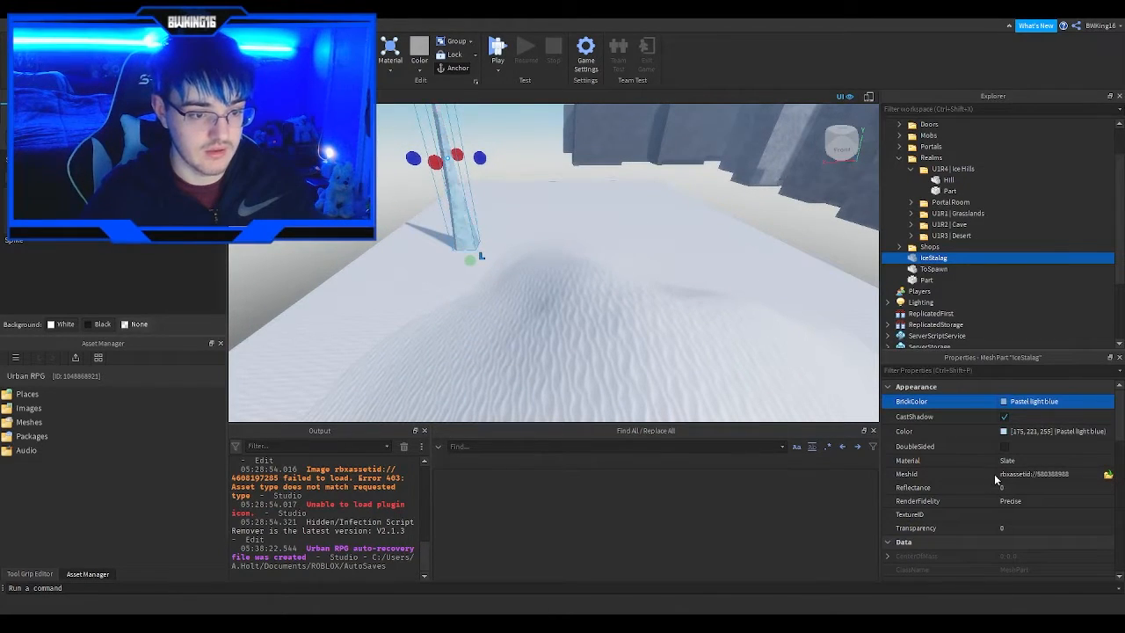
right_drag(827, 367, 807, 348)
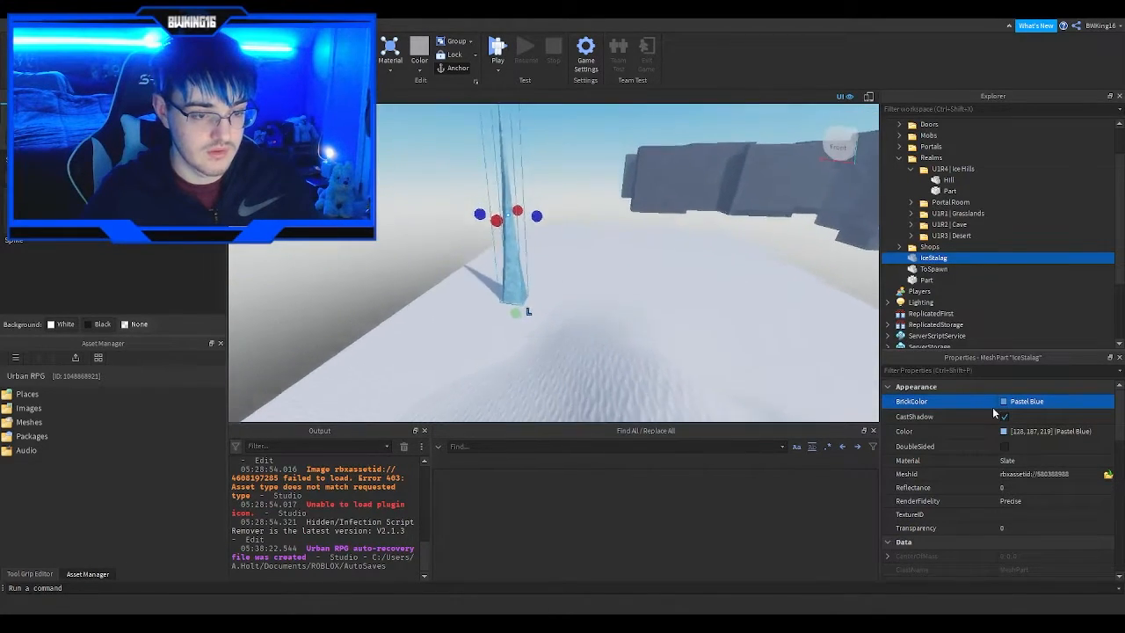
click(1034, 460)
key(i)
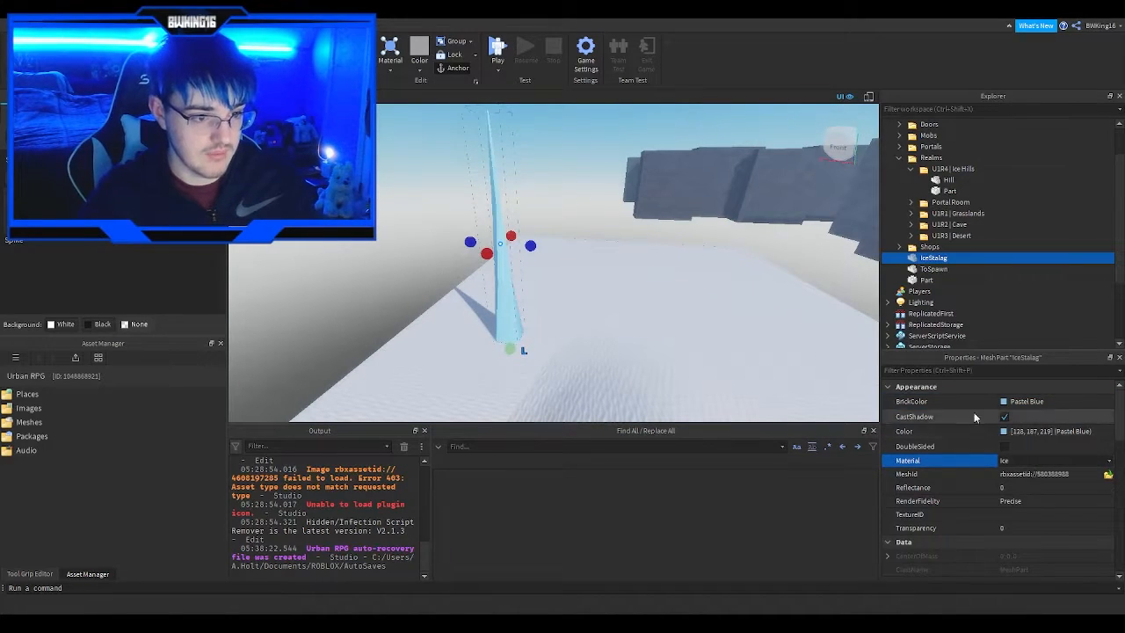
right_drag(651, 301, 639, 309)
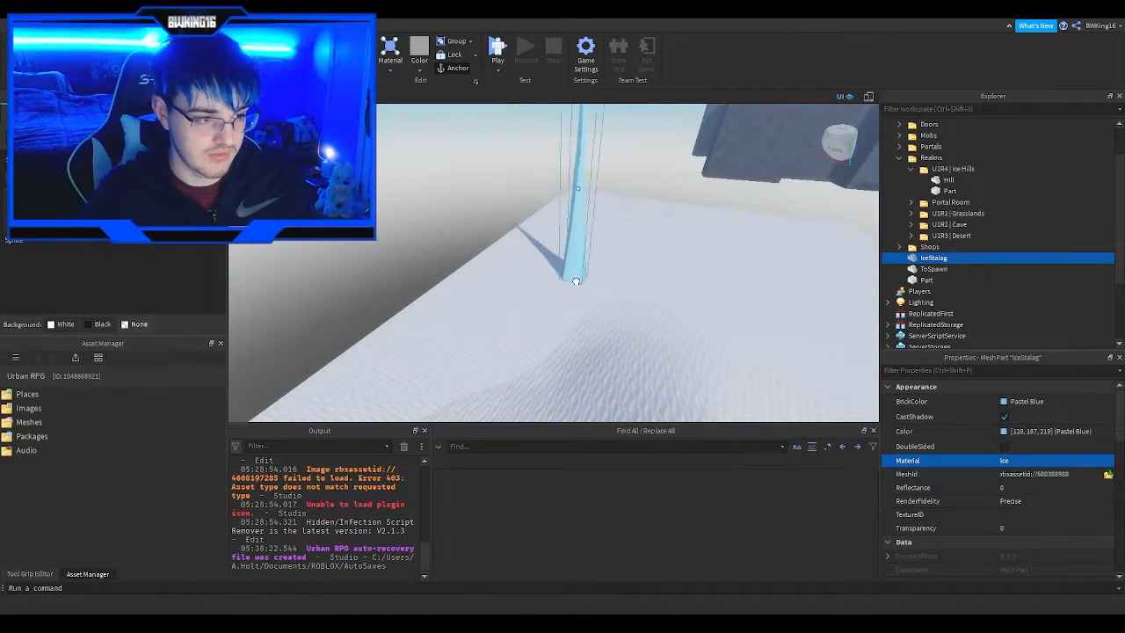
right_drag(575, 277, 586, 266)
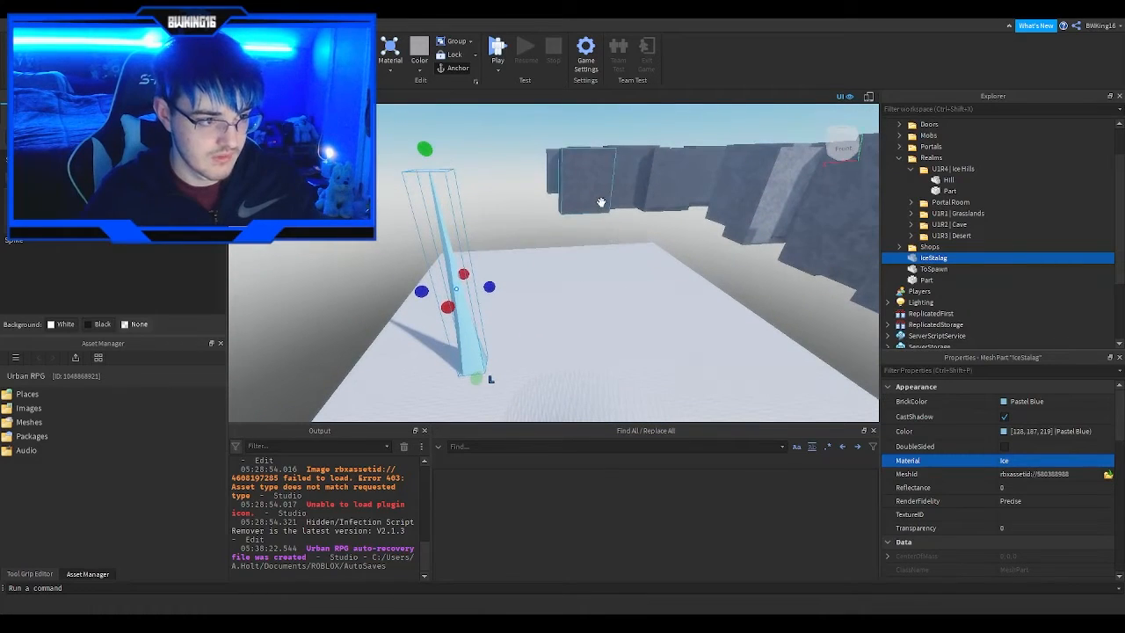
- Duplicate a wall part of the Desert realm and stand the copy on the snowy slab
click(602, 202)
right_drag(602, 202, 607, 201)
click(749, 242)
key(ctrl+d)
right_drag(710, 263, 718, 263)
drag(718, 264, 669, 318)
right_drag(671, 317, 702, 304)
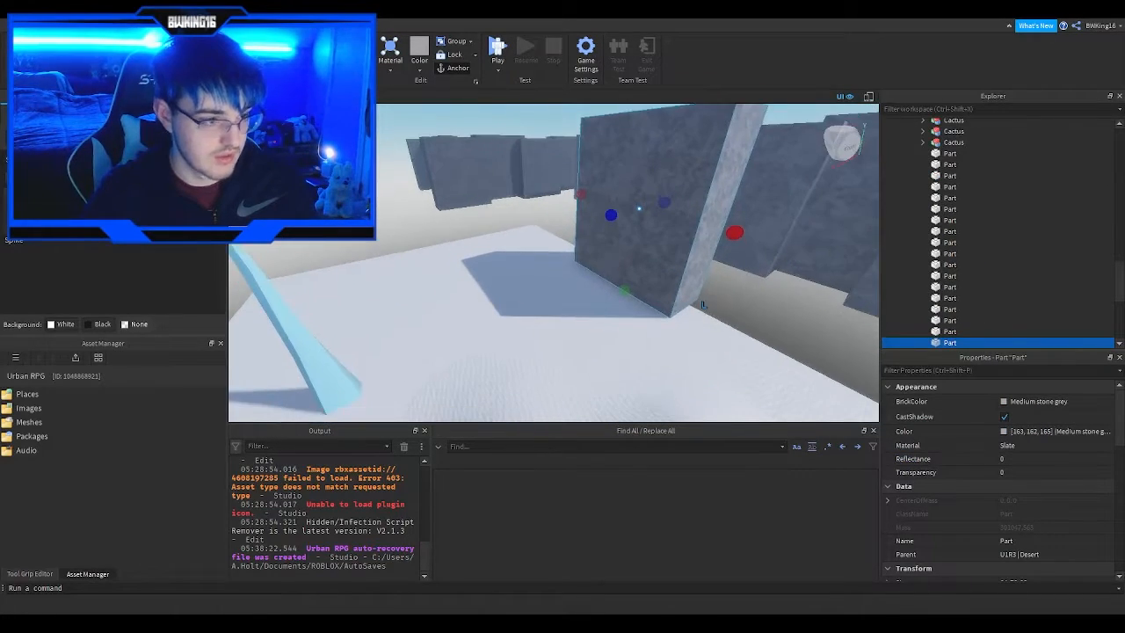
- Colour the copied wall part Burnt Sienna and move it into the U1R4 | Ice Hills folder
click(1009, 401)
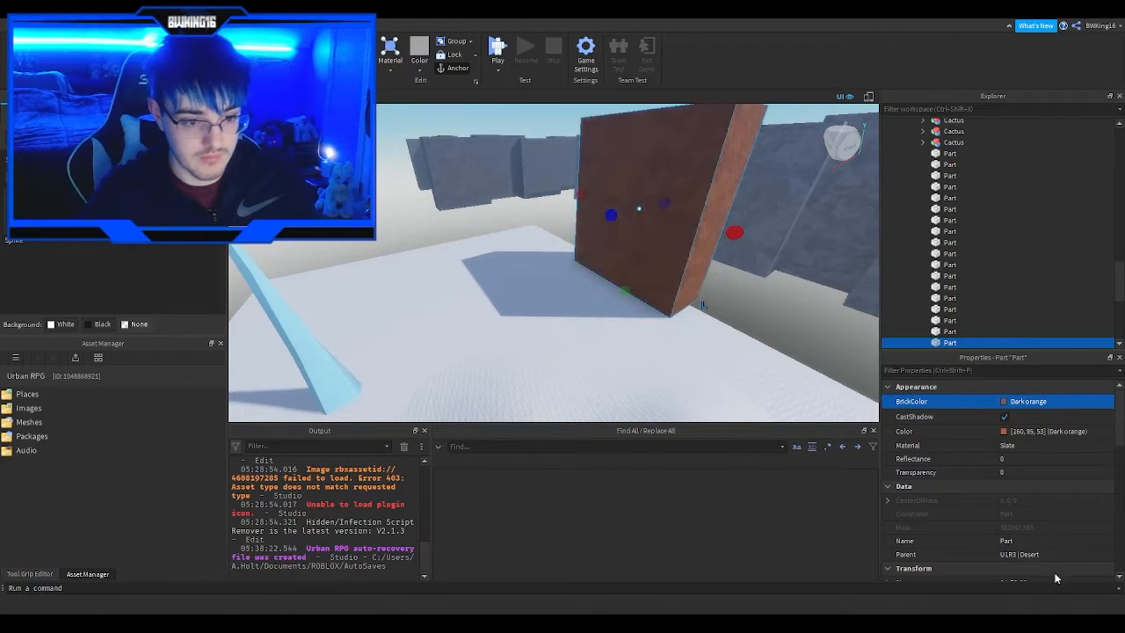
drag(961, 339, 949, 218)
click(911, 280)
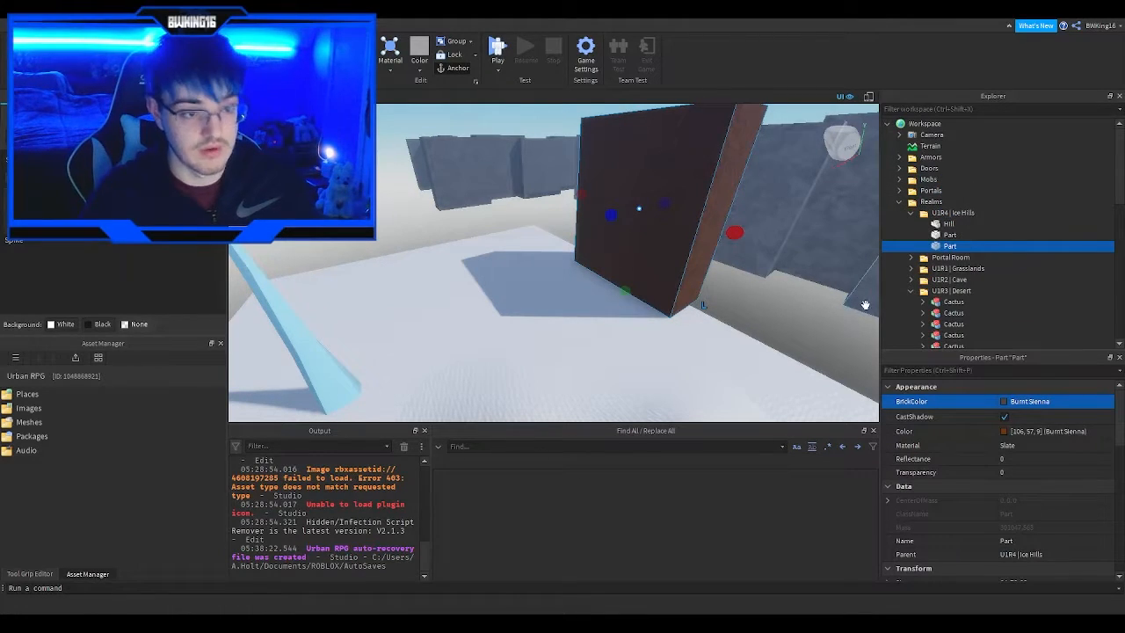
click(903, 292)
click(909, 292)
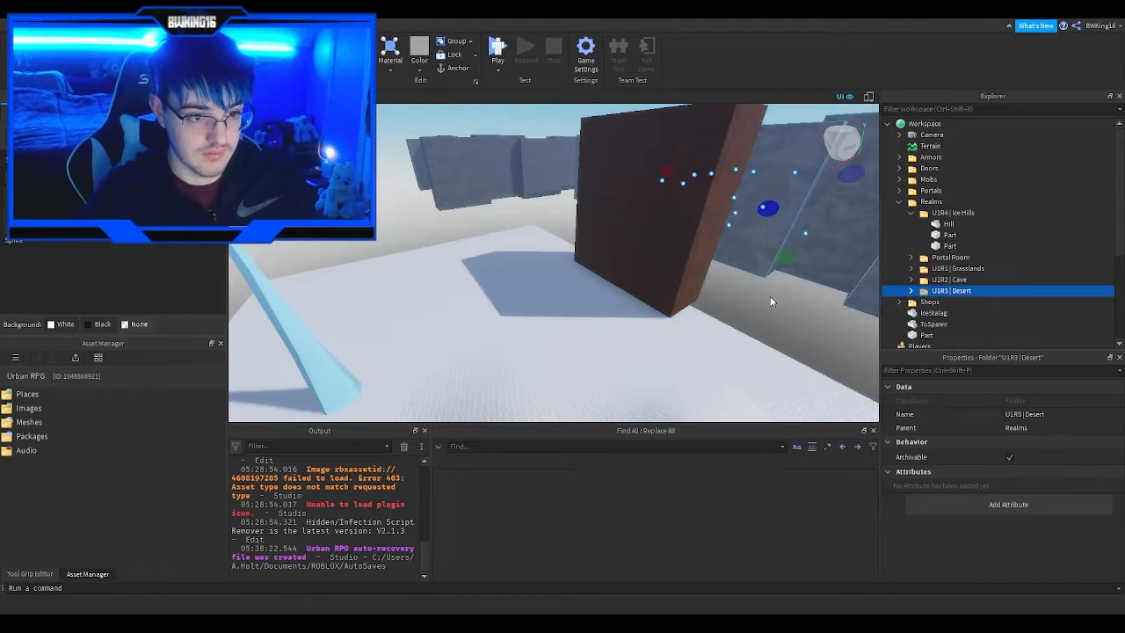
- Find the Cave portal in the portal room and rename its model to Dimmy Cave
right_drag(770, 296, 769, 296)
key(w)
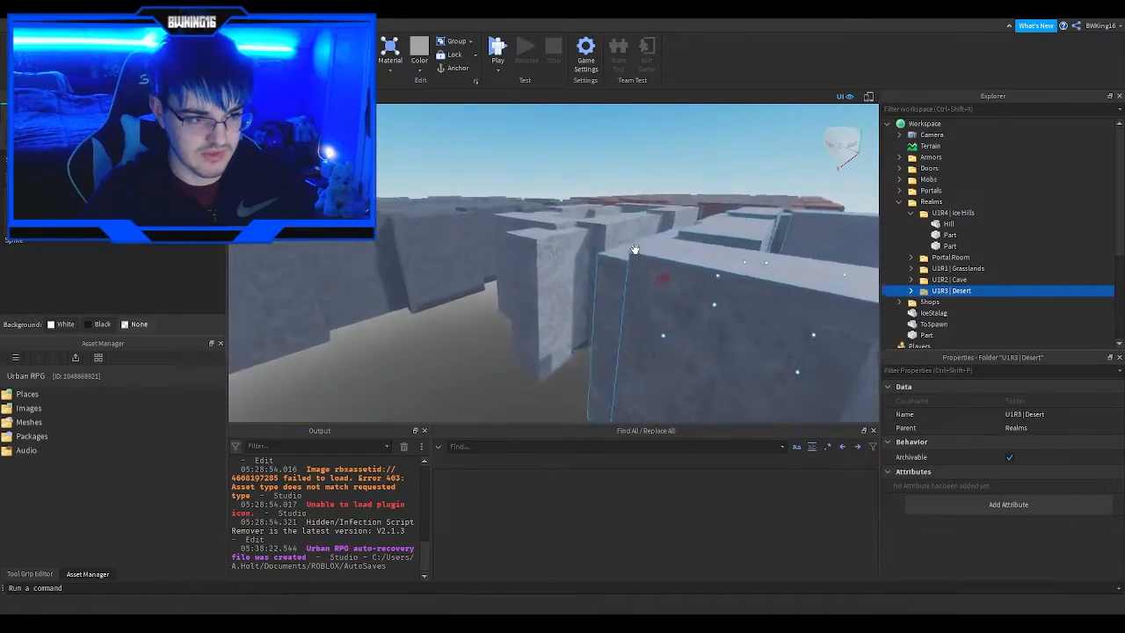
key(w)
right_drag(635, 250, 635, 249)
key(w)
click(634, 250)
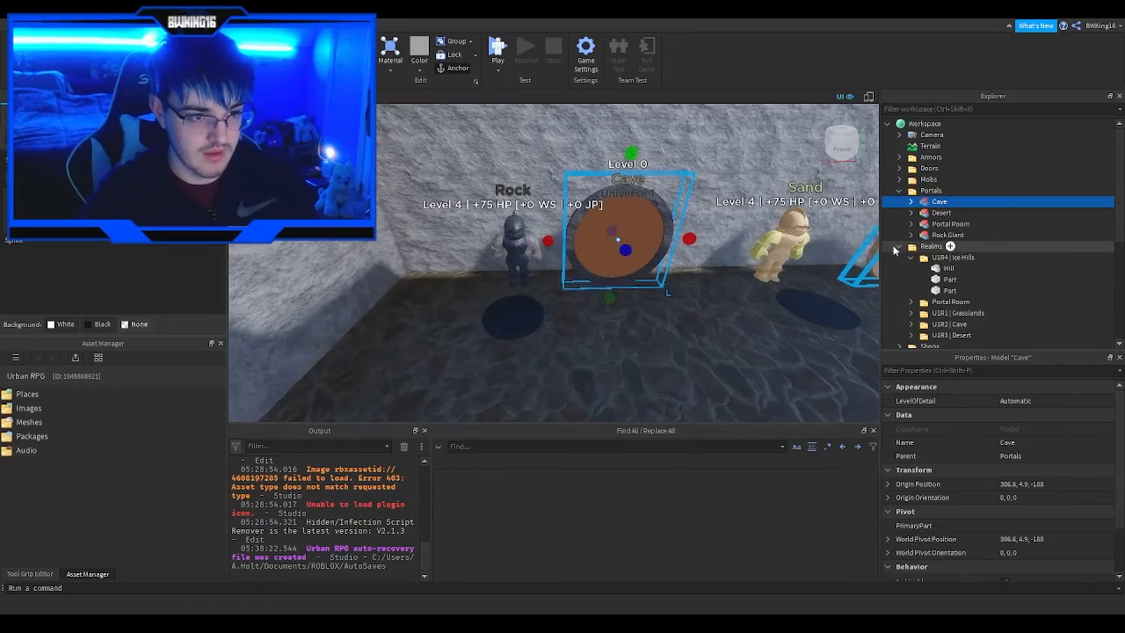
right_drag(692, 214, 692, 213)
key(w)
right_drag(617, 242, 618, 242)
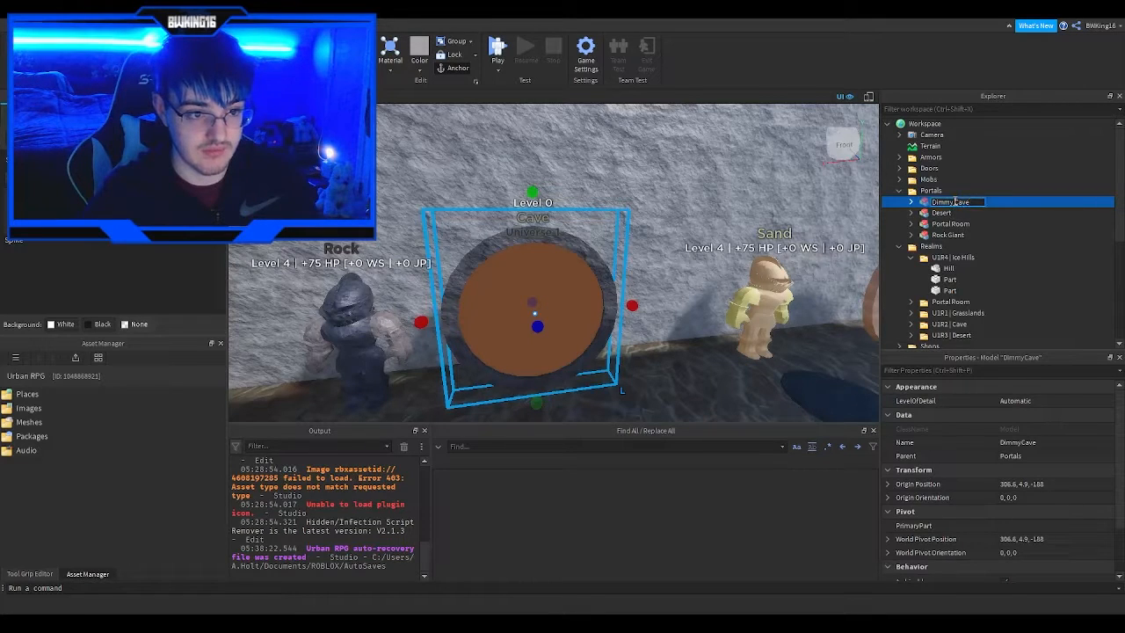
- Rename the Desert portal model to Superflat Desert
click(945, 212)
key(f)
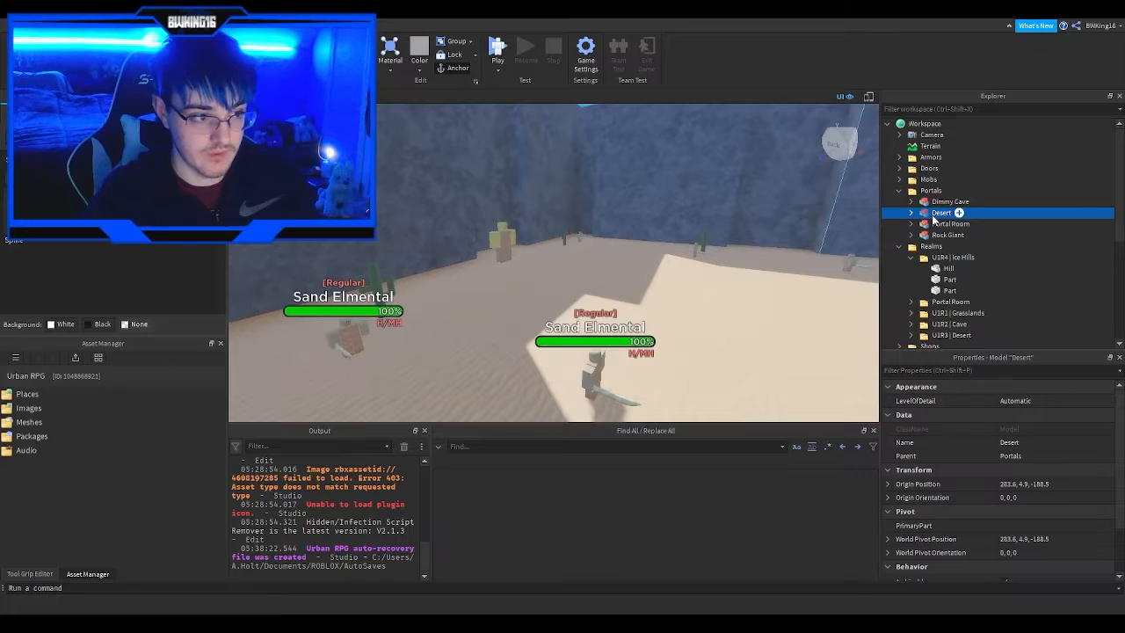
text(Su)
text(perflat)
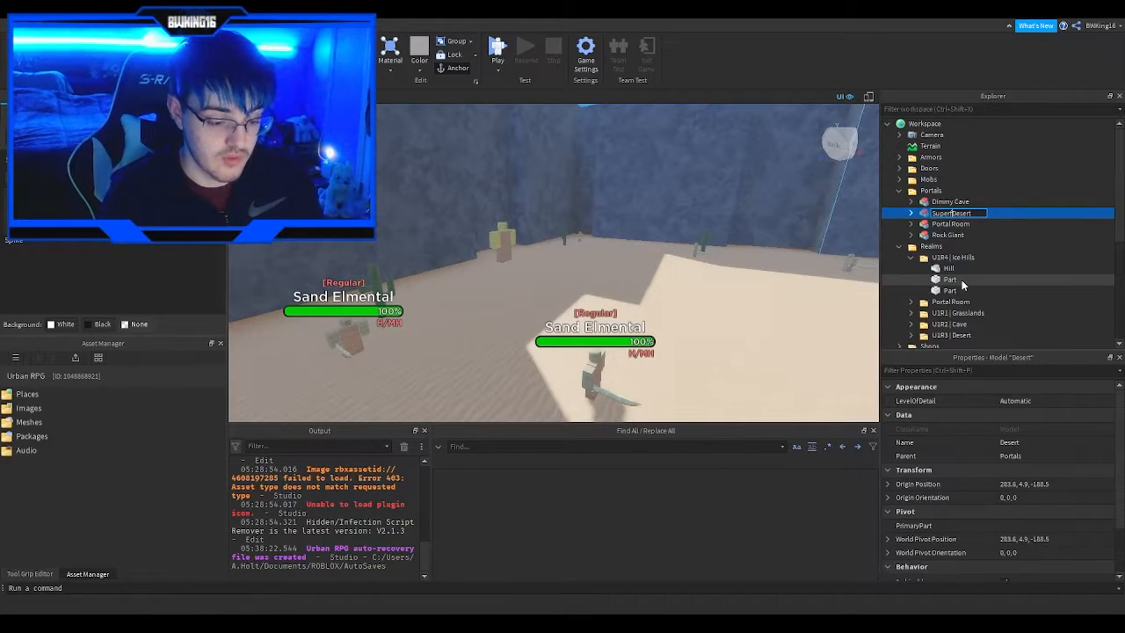
key(Return)
- Return to the Ice Hills realm and delete the Burnt Sienna wall part from the slab
right_drag(677, 210, 677, 211)
key(w)
key(f)
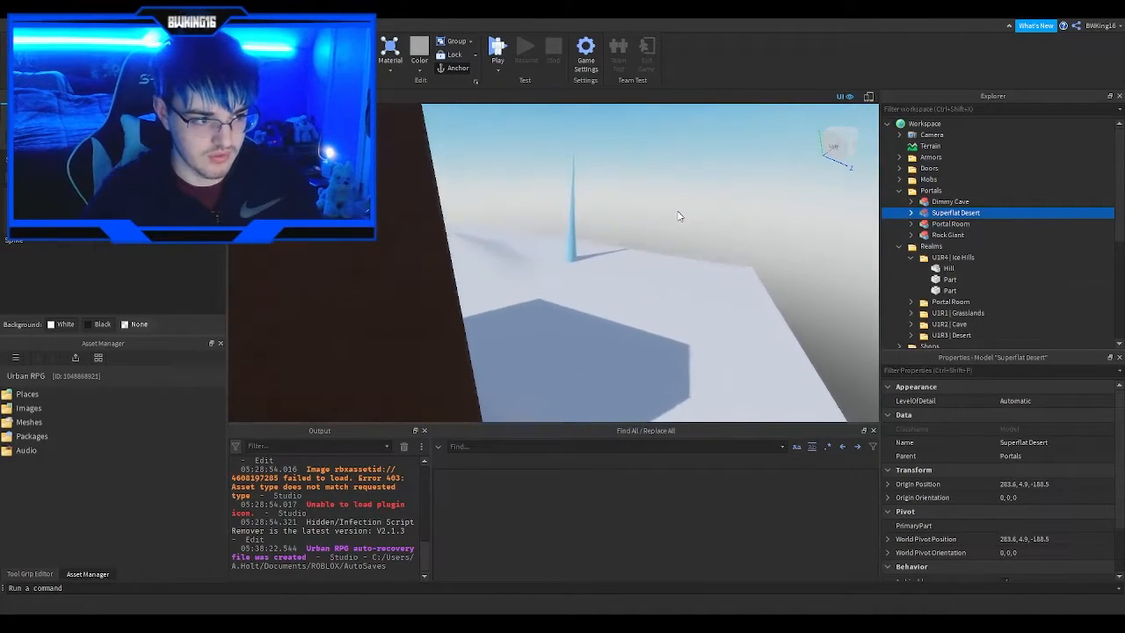
click(477, 255)
right_drag(477, 255, 477, 255)
key(Delete)
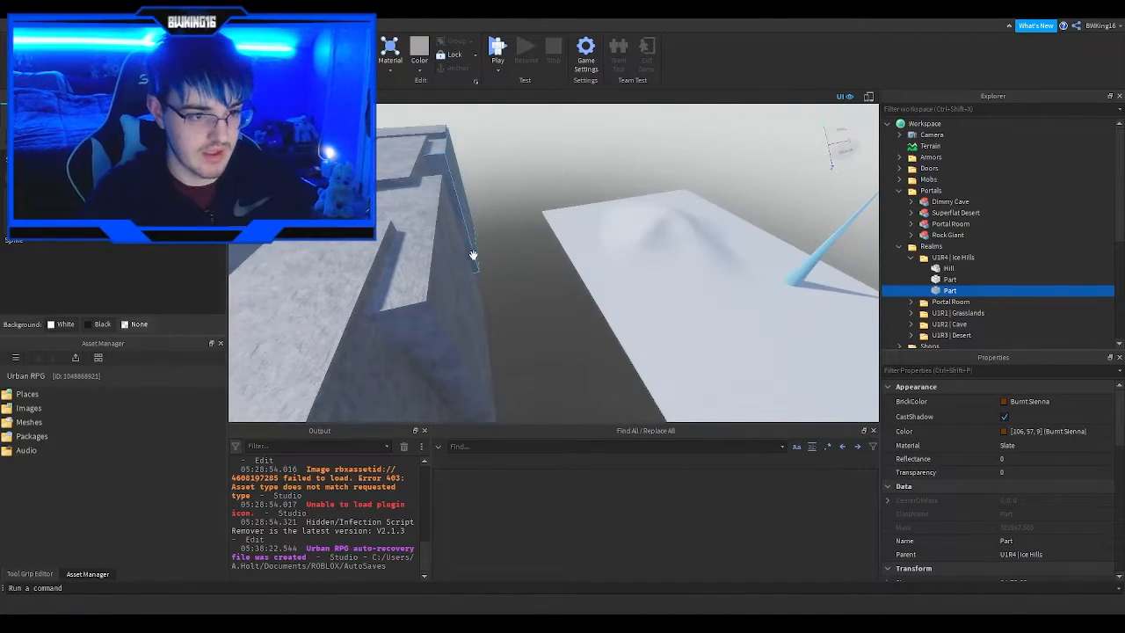
- Move the two adjoining Desert wall parts facing the snowy slab into the U1R4 | Ice Hills folder
click(430, 255)
right_drag(433, 279, 410, 311)
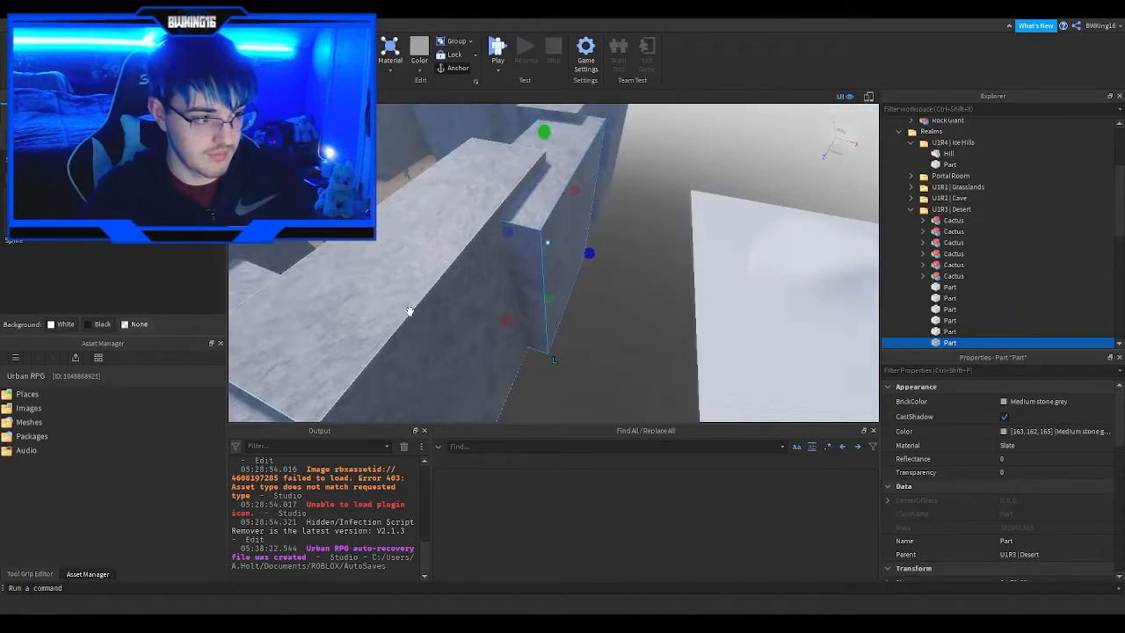
ctrl+click(949, 332)
drag(954, 331, 958, 226)
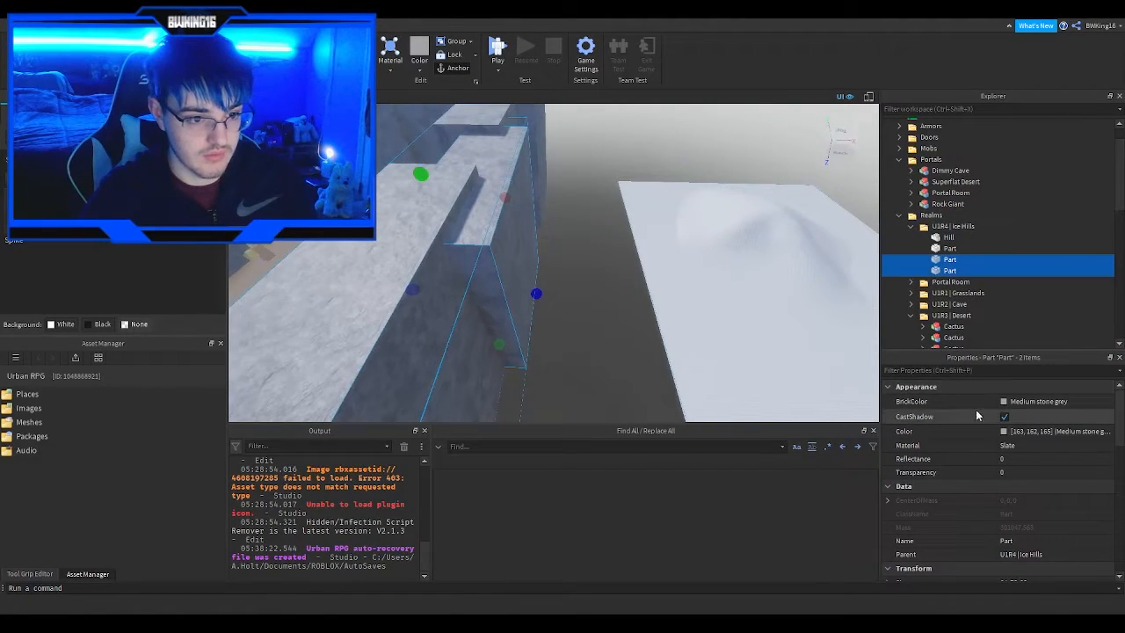
- Try the Burnt Sienna BrickColor on the two wall parts and undo the recolouring
click(1008, 403)
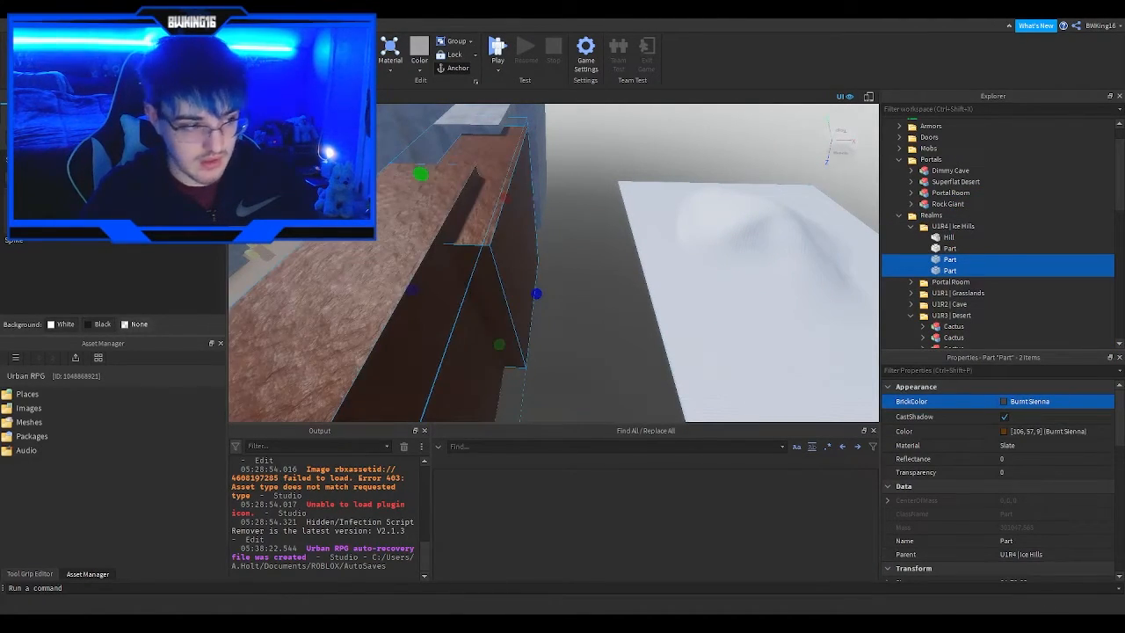
drag(529, 292, 617, 277)
right_drag(617, 277, 616, 277)
scroll(495, 335, down, 3)
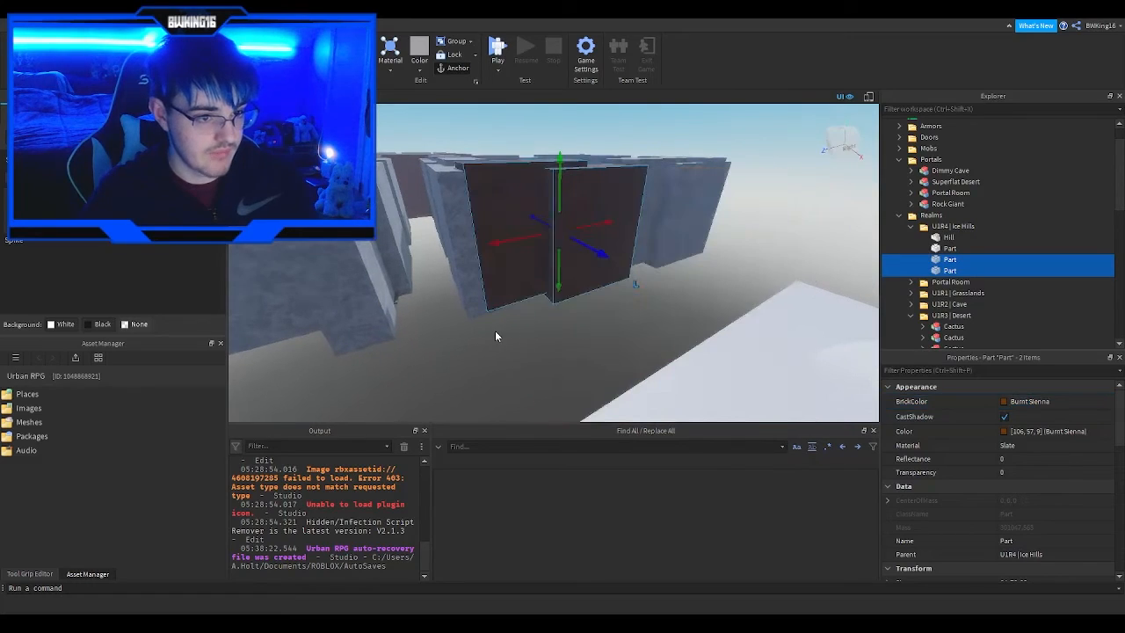
key(ctrl+z)
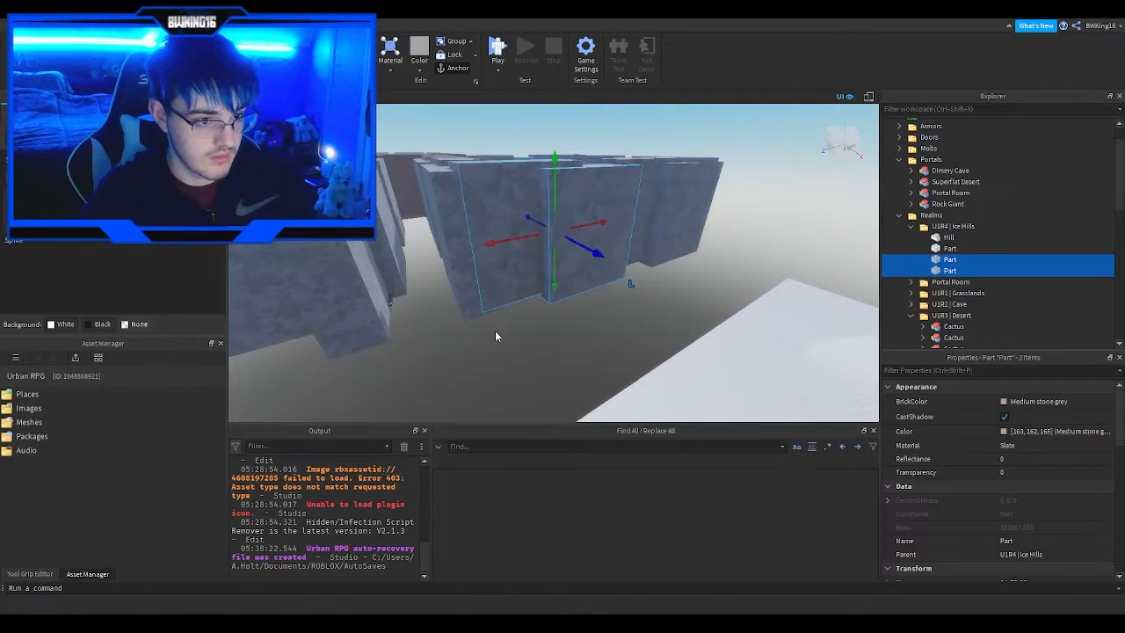
- Duplicate the two Desert wall parts and move the copies back into the U1R3 | Desert folder
key(ctrl+d)
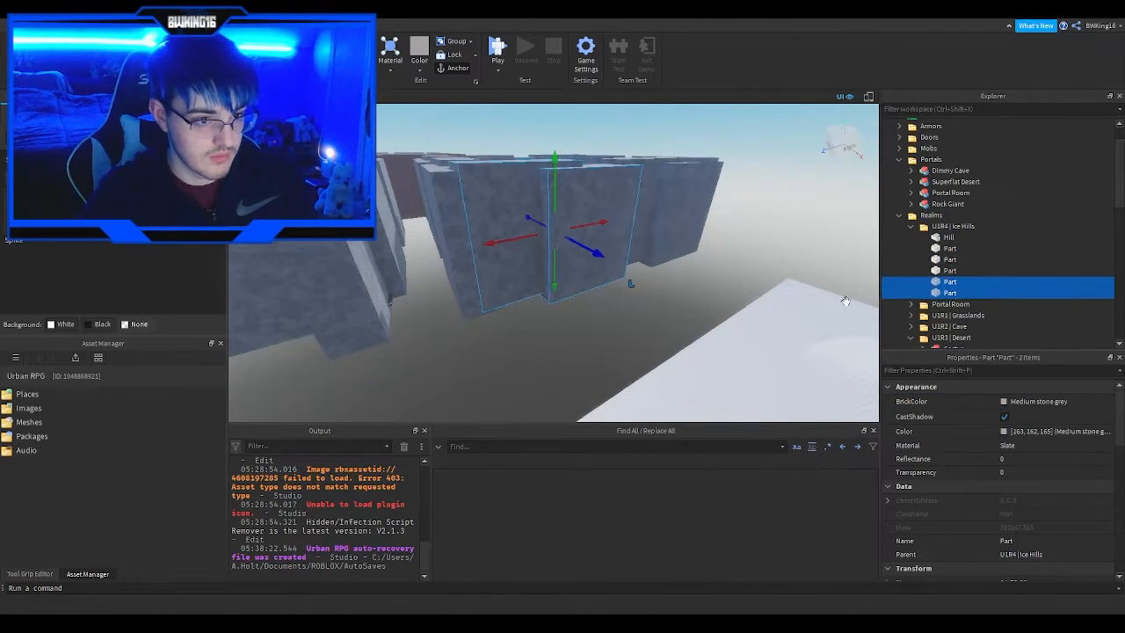
drag(948, 261, 967, 296)
scroll(941, 268, up, 3)
click(911, 276)
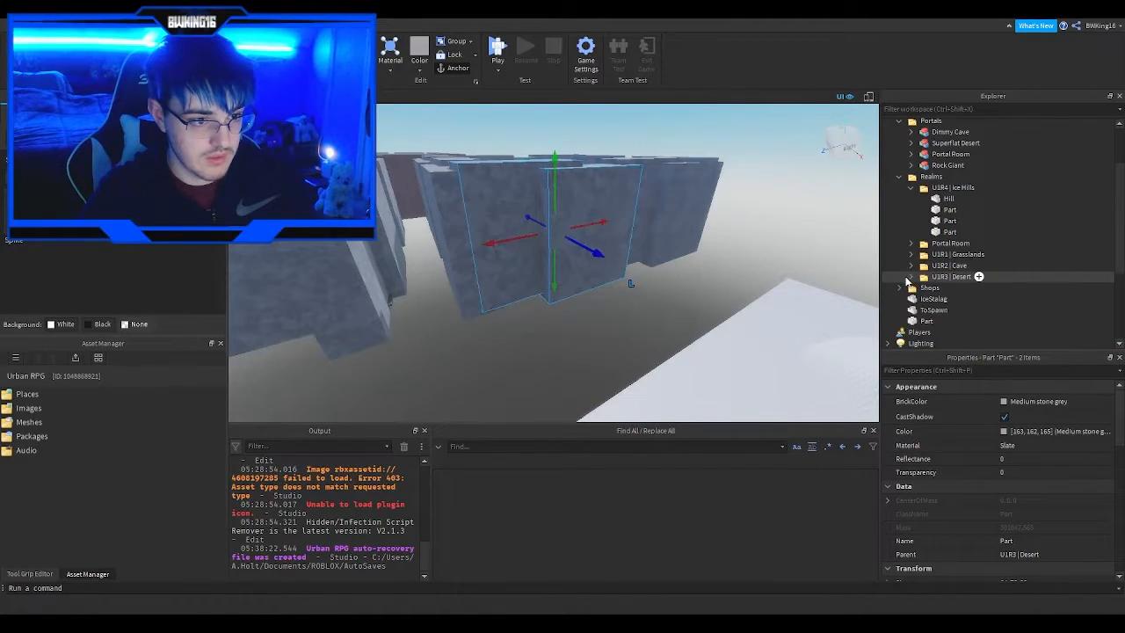
- Move the two wall parts in U1R4 | Ice Hills to the snowy slab's edge and set their BrickColor to Burnt Sienna
click(985, 232)
ctrl+click(989, 221)
drag(578, 246, 693, 319)
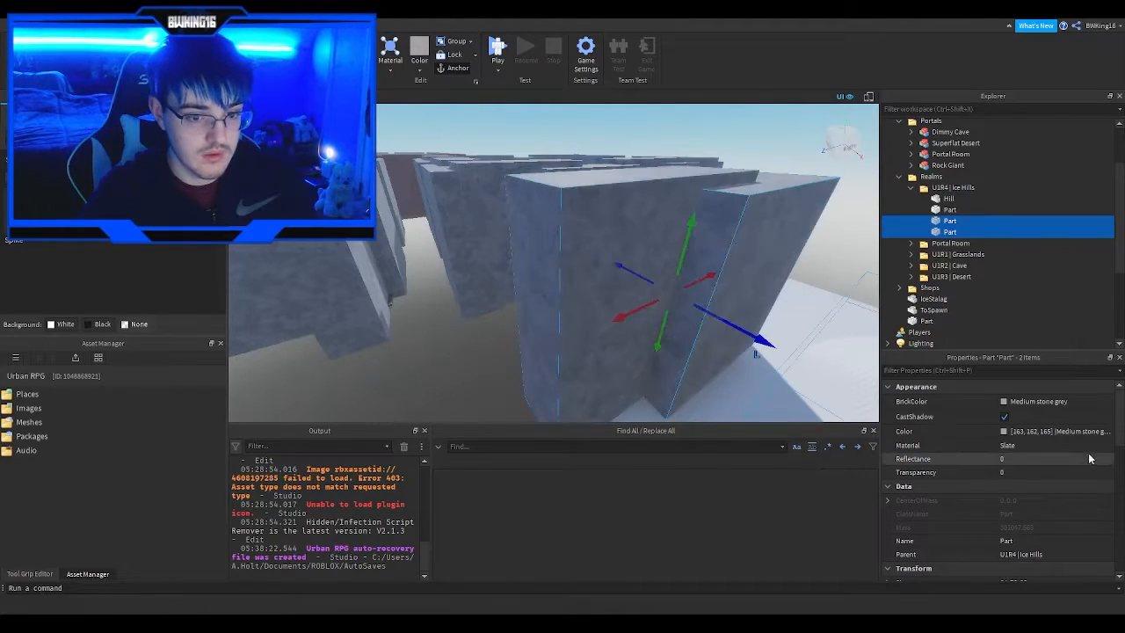
click(1003, 402)
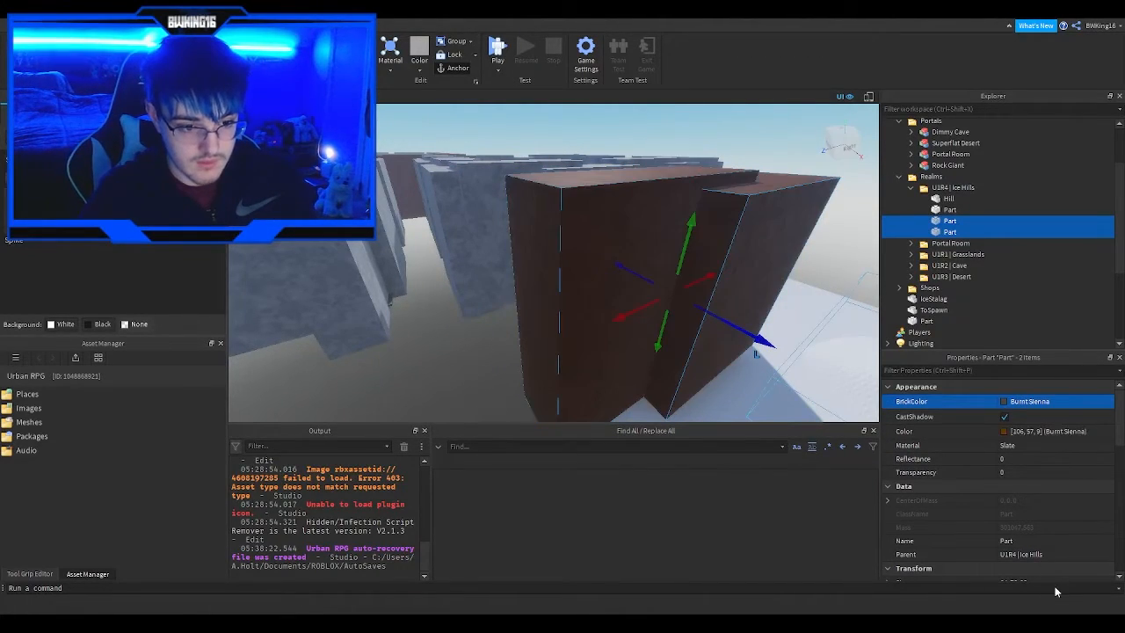
right_drag(662, 312, 660, 311)
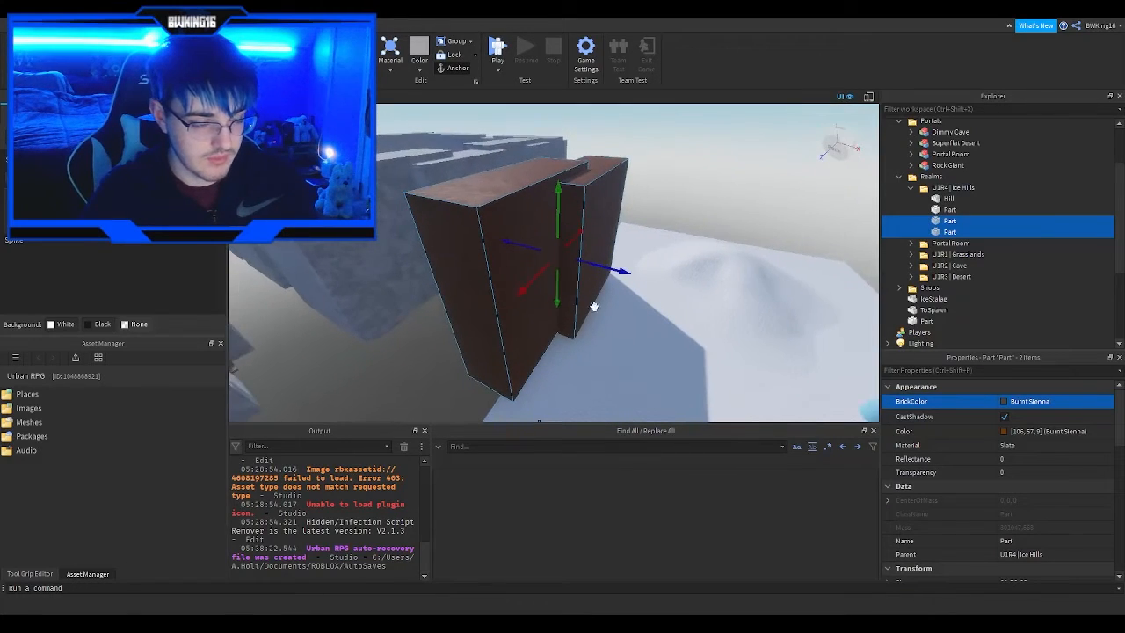
- Duplicate the higher brown wall part and shrink the copy vertically into a thin cap on top of it
click(437, 344)
click(516, 320)
right_drag(516, 319, 519, 313)
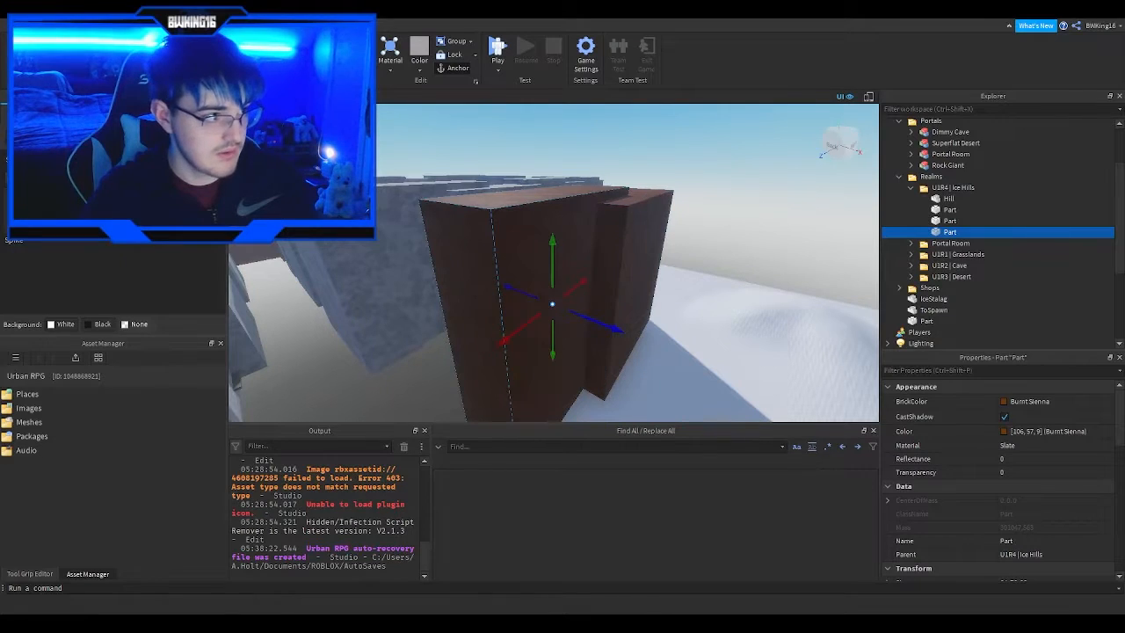
key(ctrl+d)
right_drag(466, 242, 467, 245)
right_drag(533, 276, 535, 280)
right_drag(560, 397, 534, 283)
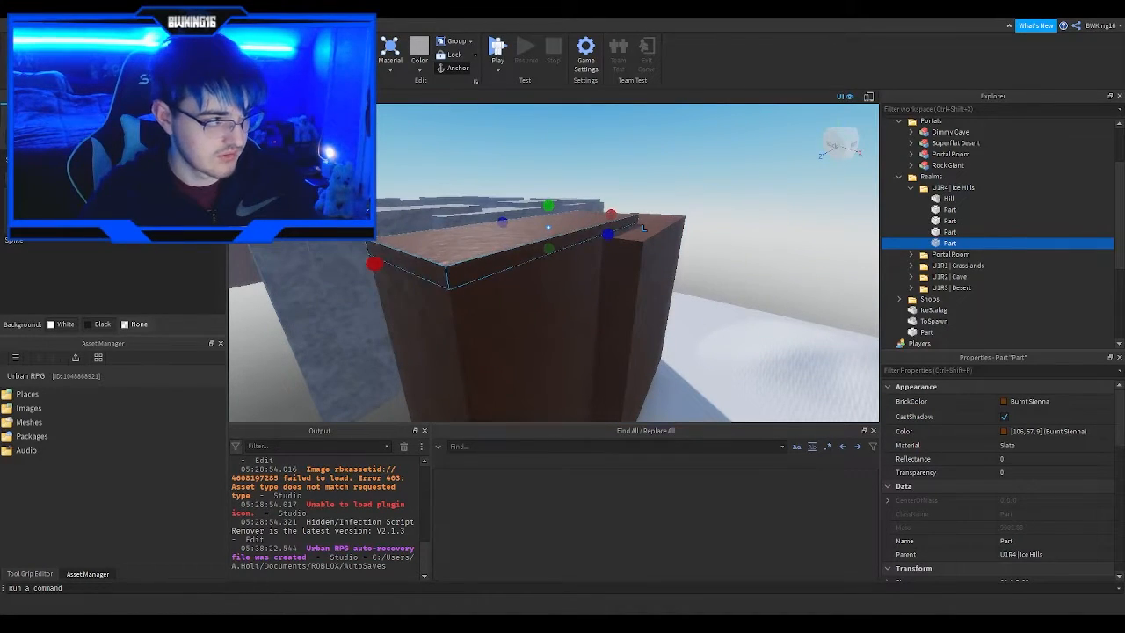
- Reduce the cap's thickness to 2 studs and raise it slightly on the brown wall part
scroll(1038, 471, down, 2)
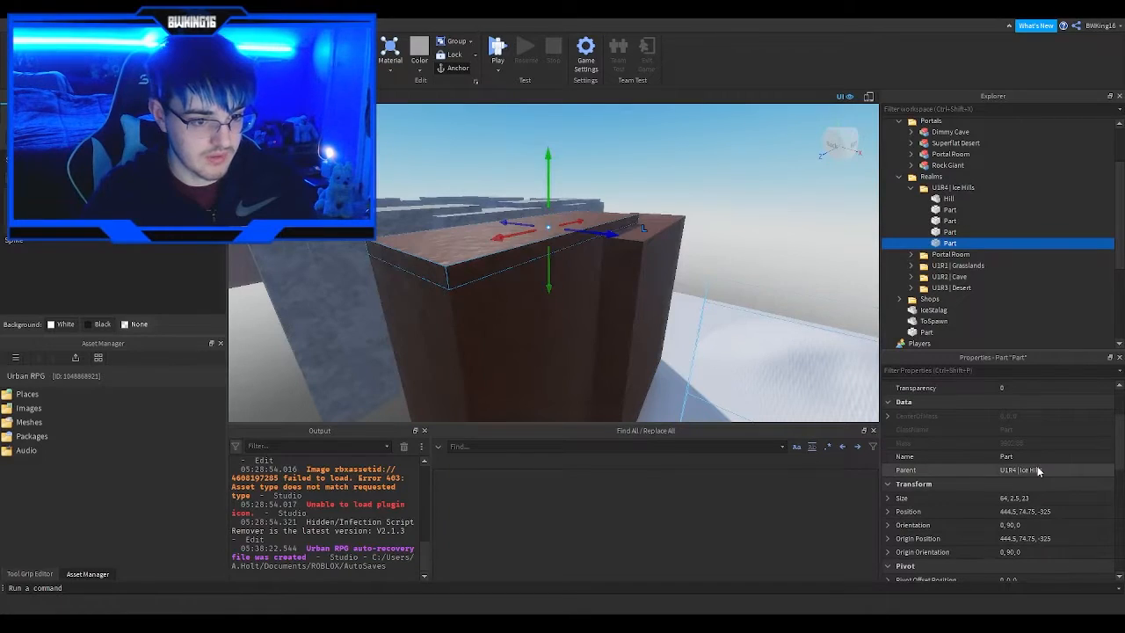
scroll(1038, 471, down, 2)
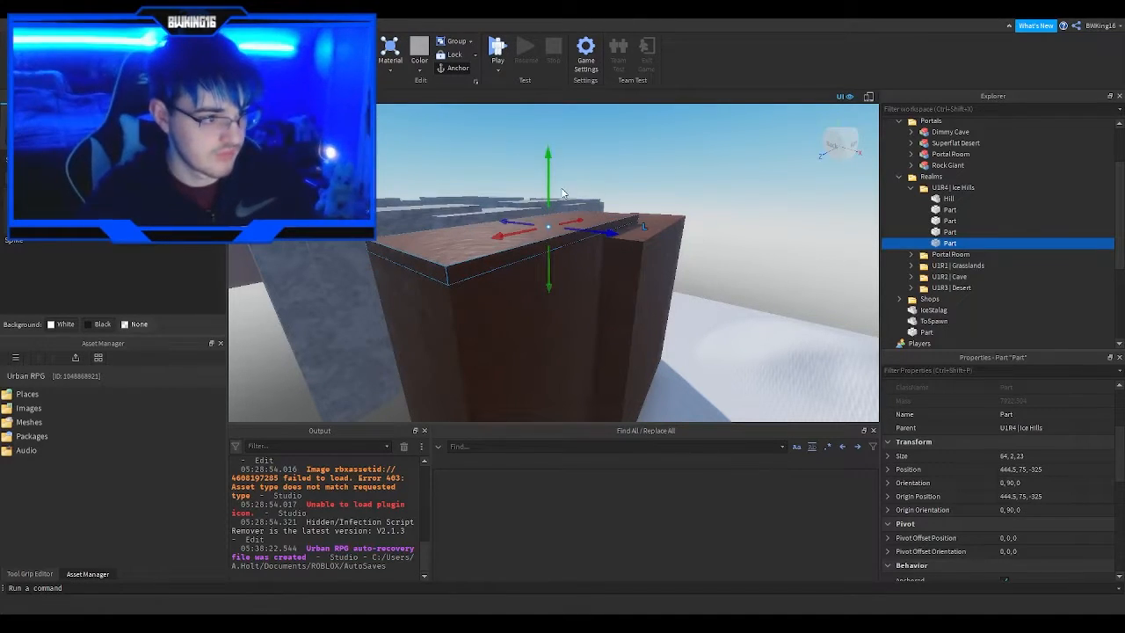
drag(549, 183, 552, 178)
key(w)
right_drag(552, 178, 552, 177)
- Look up the snowy slab's colour and set the cap's BrickColor to the same Ghost grey
click(626, 353)
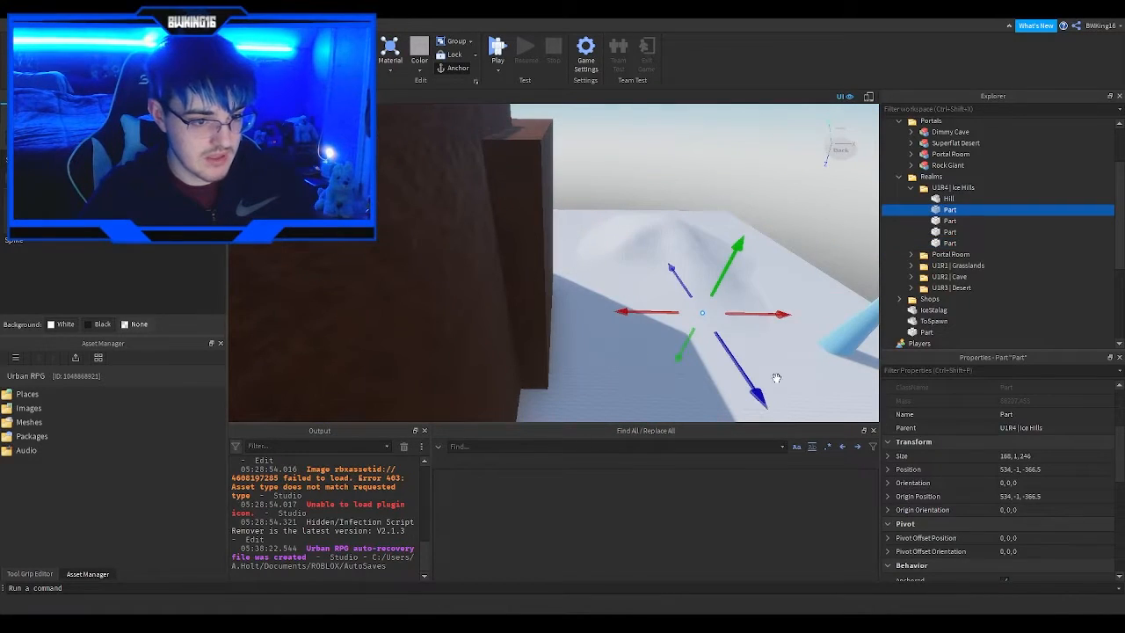
scroll(1024, 431, up, 3)
click(1024, 430)
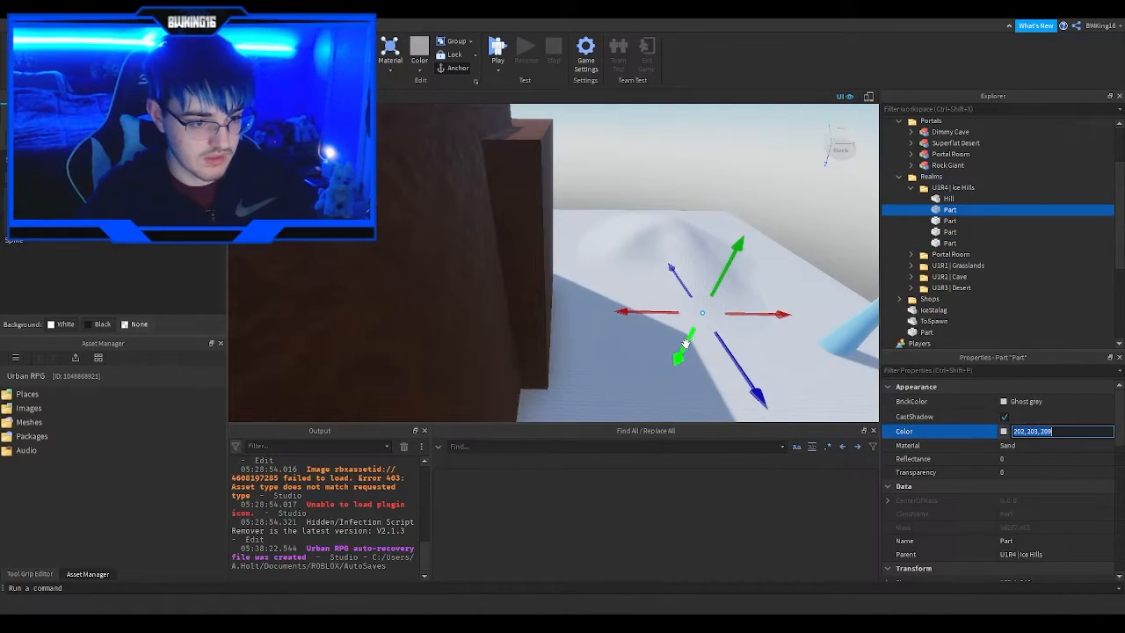
click(615, 177)
right_drag(615, 176, 613, 174)
click(571, 166)
click(553, 152)
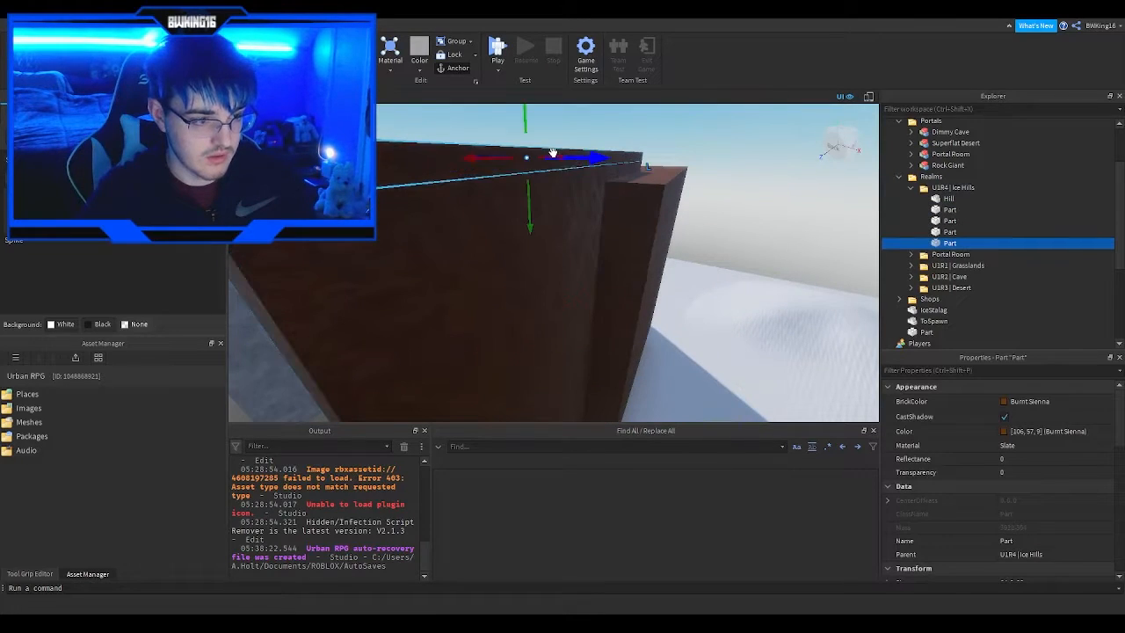
click(1066, 606)
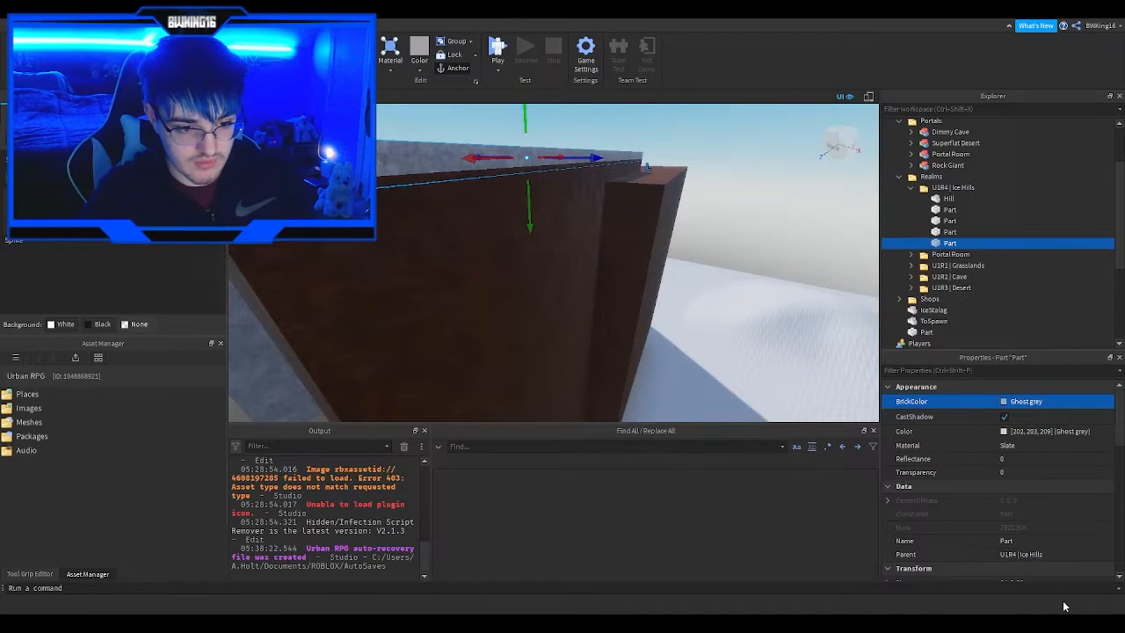
- Set the cap's material to Sand and raise it onto the top of the brown wall part
click(1025, 447)
click(1025, 459)
right_drag(718, 387, 654, 349)
key(e)
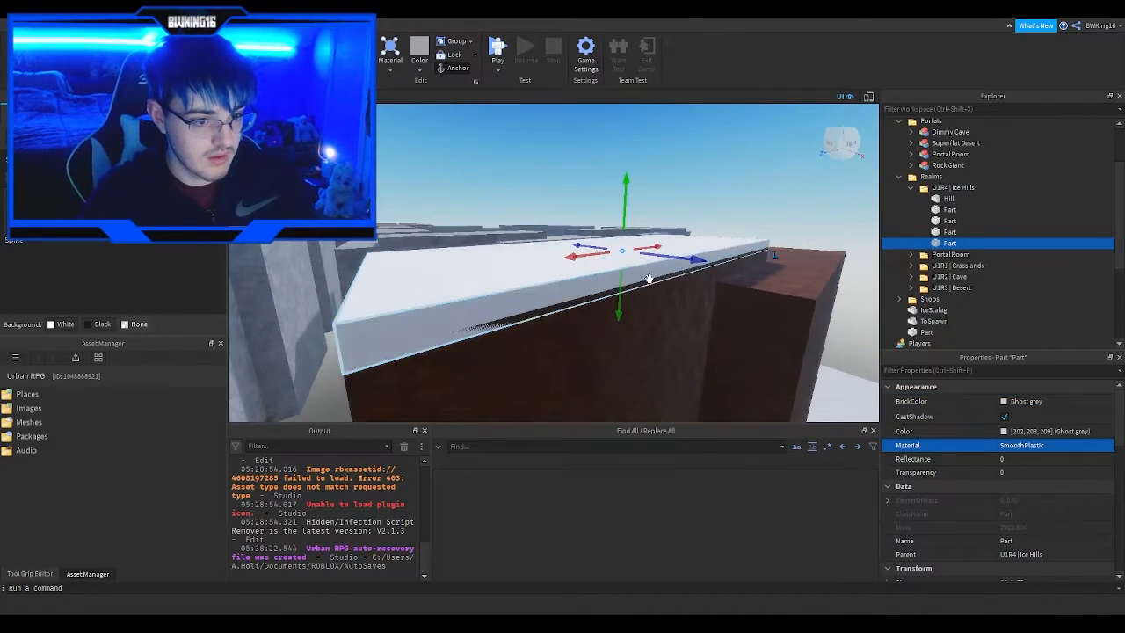
click(1033, 449)
drag(626, 213, 625, 209)
key(s)
right_drag(540, 191, 541, 189)
- Duplicate the snow cap and fit the copy onto the top of the adjoining lower brown wall part
key(ctrl+d)
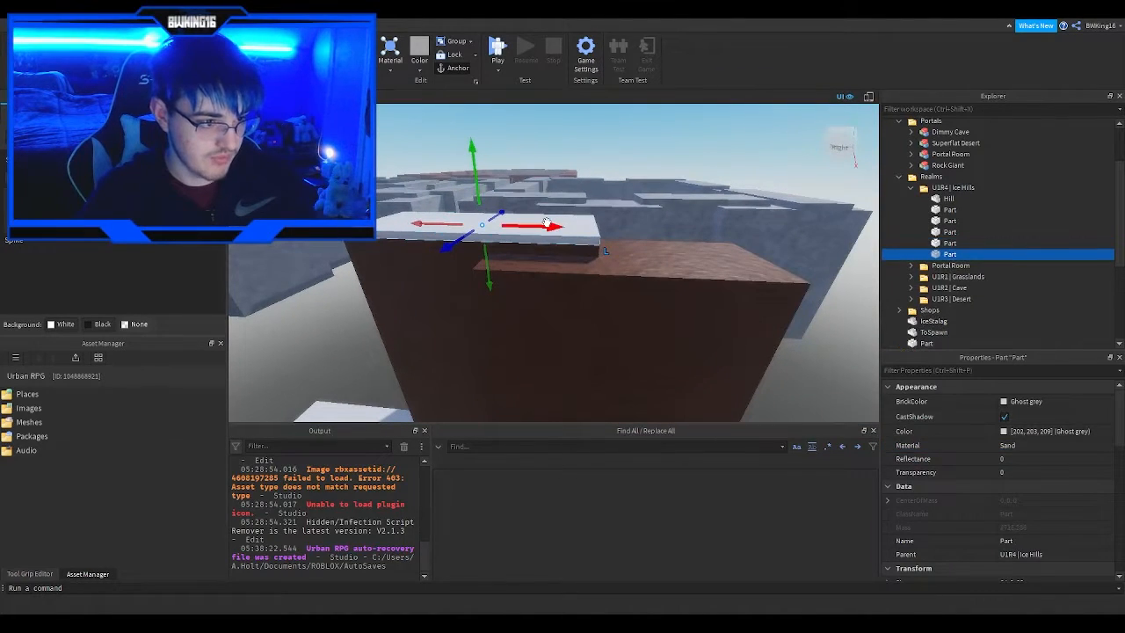
drag(552, 225, 677, 245)
right_drag(688, 246, 689, 246)
drag(483, 210, 430, 211)
drag(493, 166, 493, 189)
right_drag(493, 189, 493, 189)
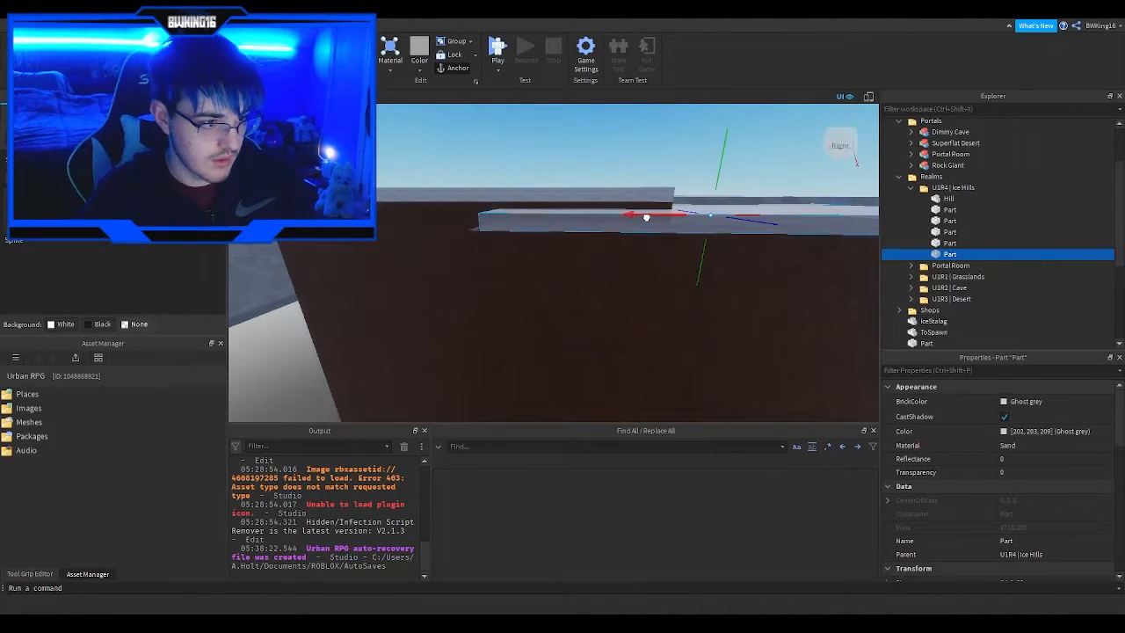
right_drag(638, 220, 637, 221)
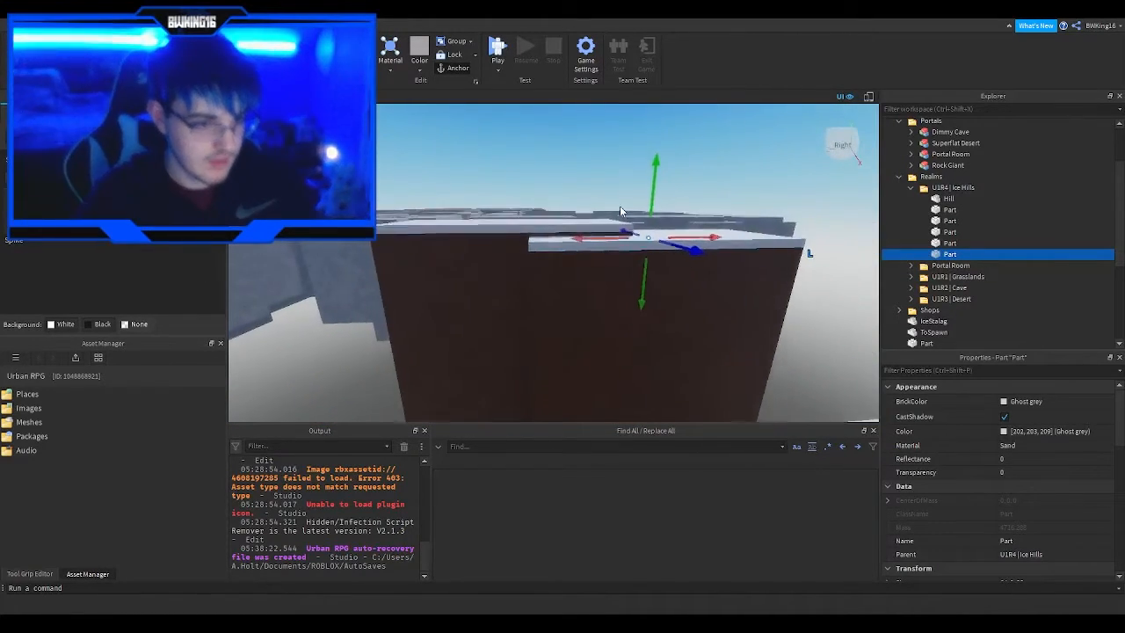
- Duplicate the two brown wall parts with their snow caps twice to extend the wall along the slab's long edge
ctrl+click(1002, 242)
ctrl+click(1000, 231)
ctrl+click(1000, 221)
key(s)
right_drag(670, 228, 670, 230)
drag(510, 219, 433, 230)
key(ctrl+d)
drag(519, 224, 788, 214)
key(ctrl+d)
right_drag(788, 213, 789, 213)
drag(787, 213, 786, 213)
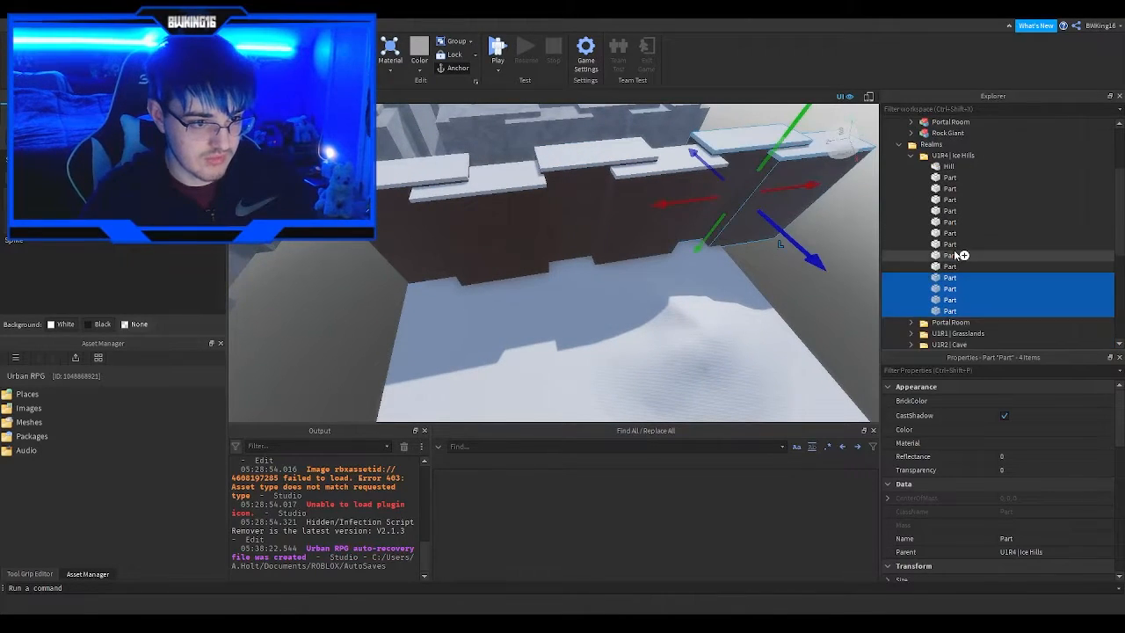
- Select all twelve parts of the snow-capped wall and place a copy along the slab's opposite long edge
click(988, 244)
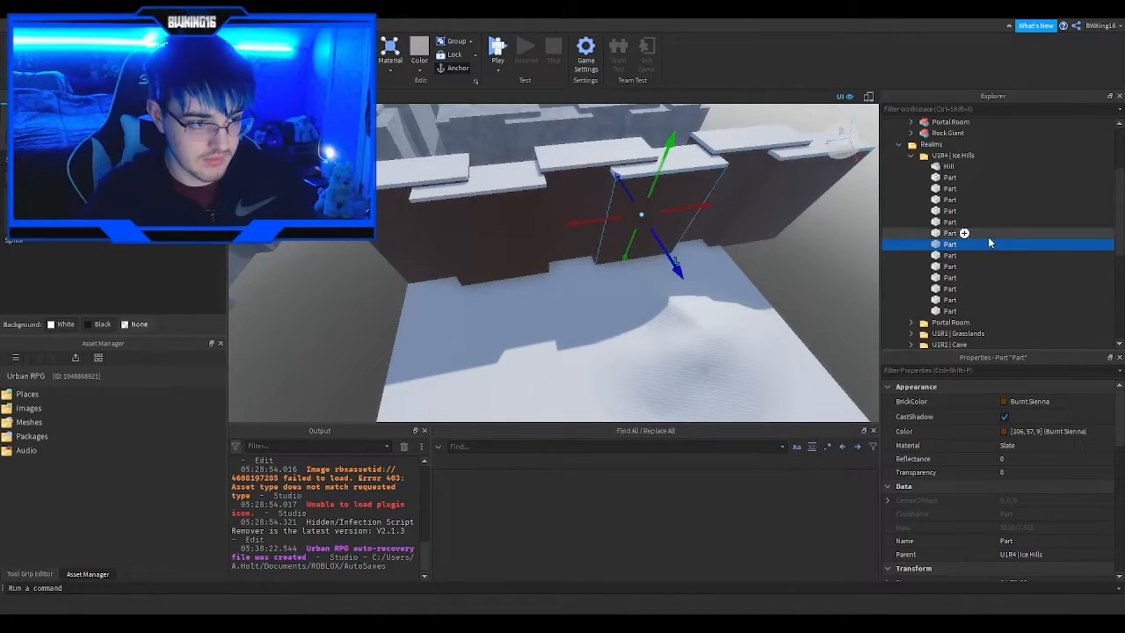
click(988, 232)
click(989, 223)
click(988, 202)
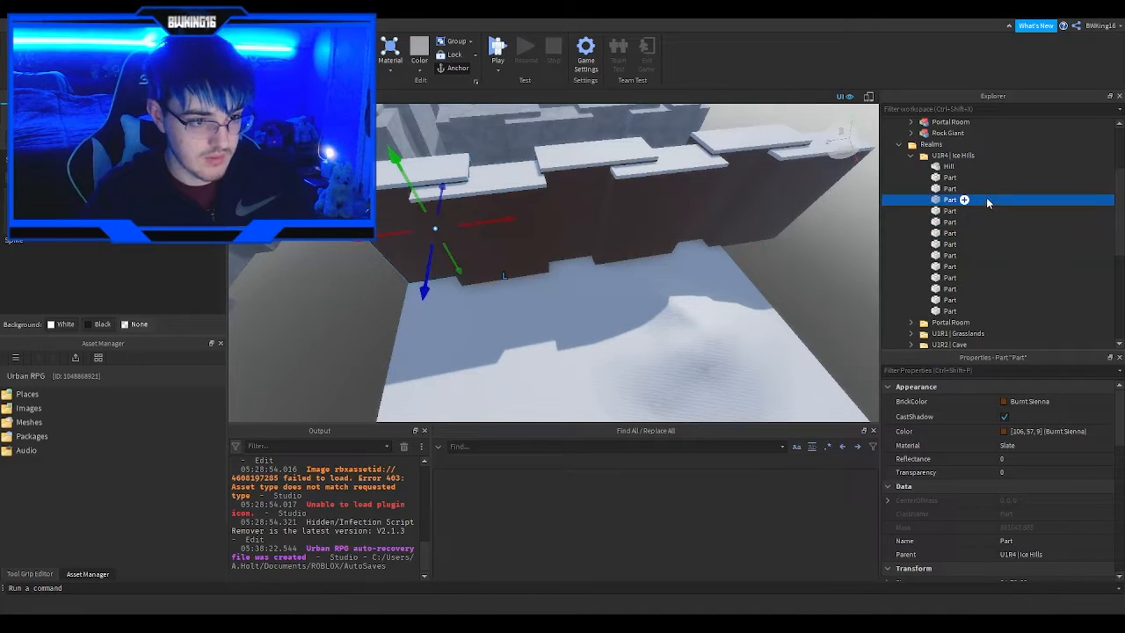
click(985, 190)
click(985, 197)
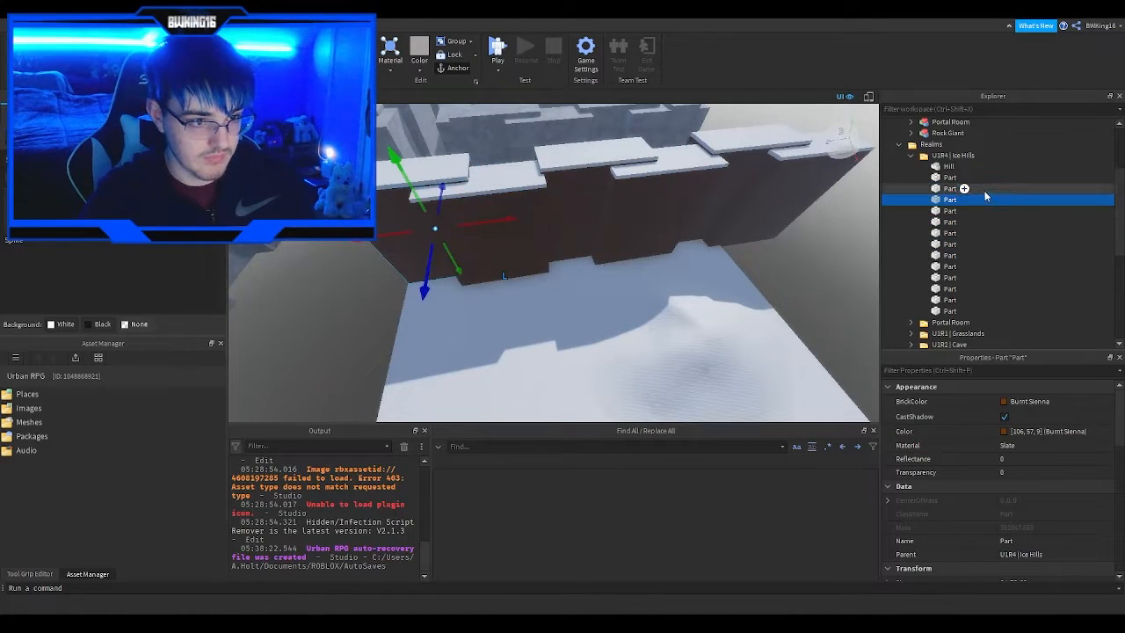
click(984, 190)
click(986, 180)
drag(985, 188, 980, 317)
key(ctrl+d)
right_drag(676, 292, 677, 295)
drag(533, 248, 691, 248)
right_drag(691, 248, 691, 248)
drag(552, 228, 541, 220)
right_drag(540, 219, 553, 228)
click(490, 213)
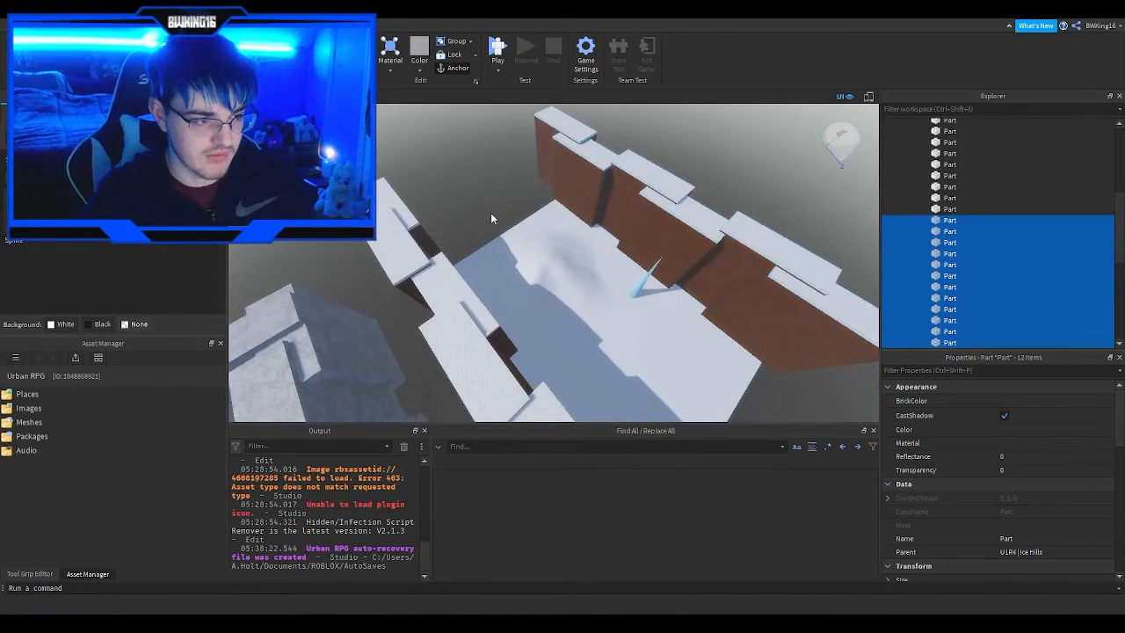
click(560, 179)
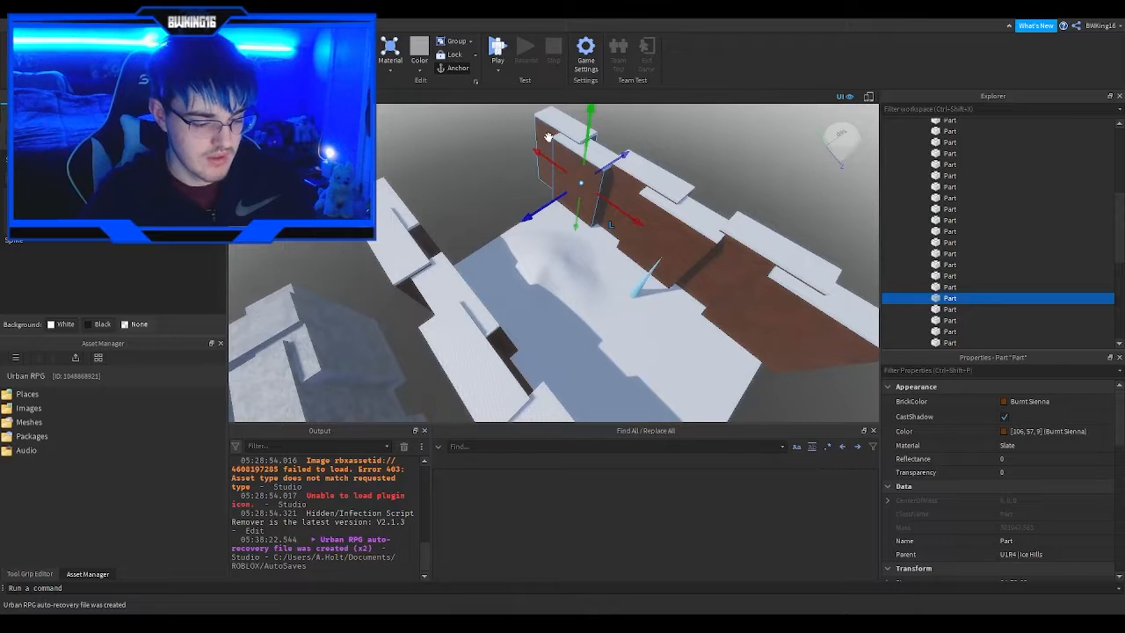
ctrl+click(549, 136)
key(ctrl+d)
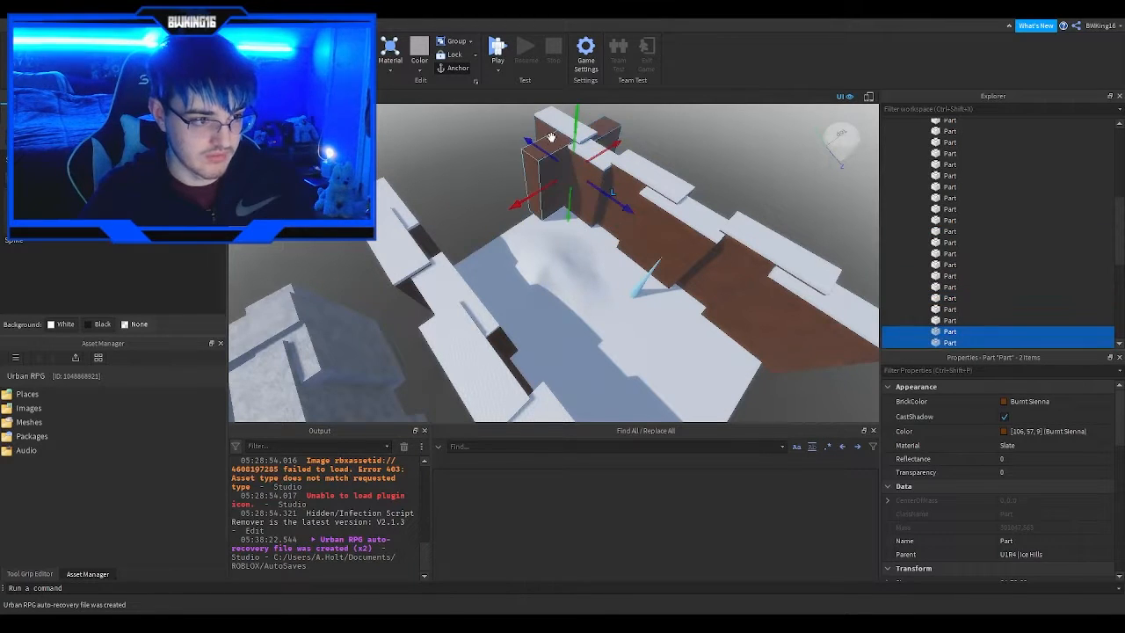
key(ctrl+r)
key(Delete)
- Duplicate the last two wall parts with their snow caps, rotate the copy, and place it across the slab's short end near the hill
right_drag(542, 187, 531, 183)
click(529, 183)
key(w)
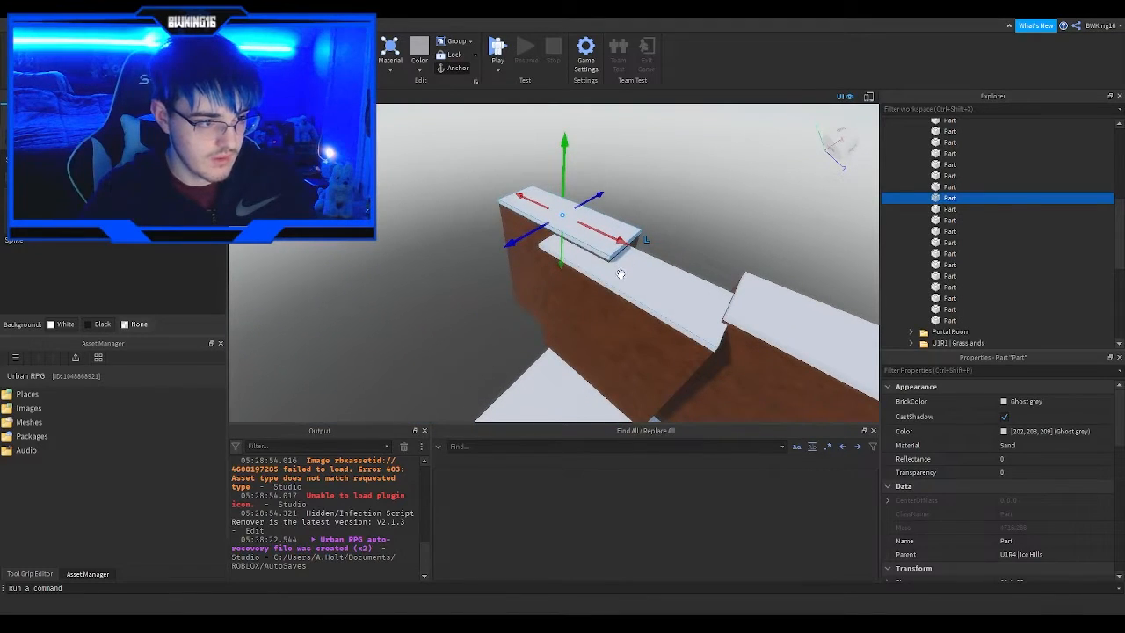
ctrl+click(588, 312)
ctrl+click(521, 291)
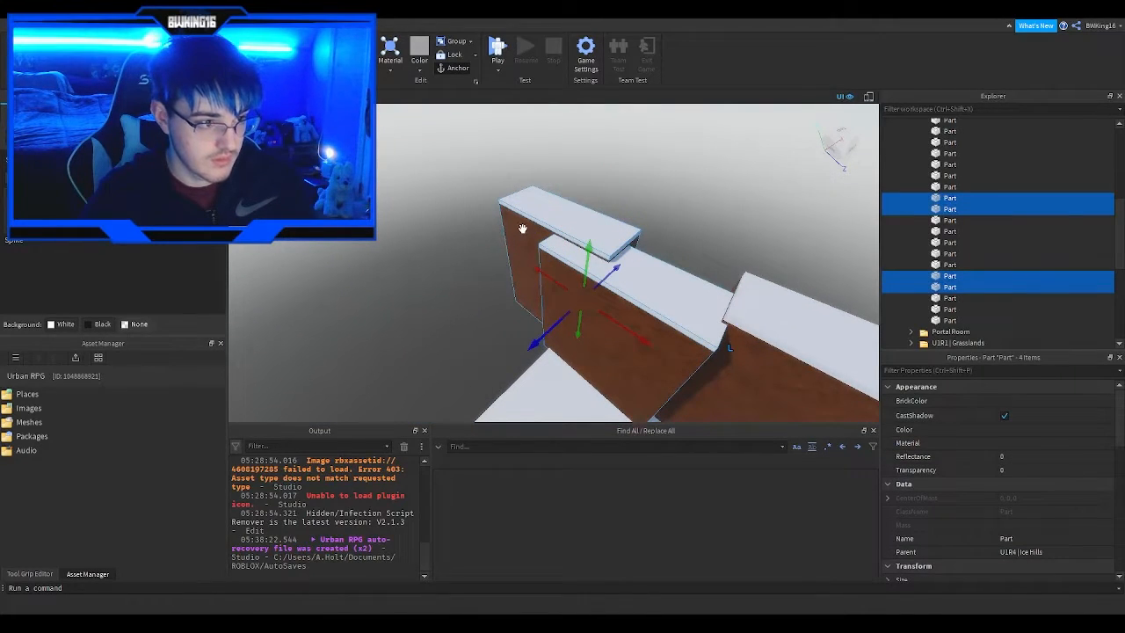
key(ctrl+d)
key(ctrl+r)
right_drag(536, 275, 533, 275)
drag(625, 317, 505, 323)
drag(579, 343, 562, 325)
right_drag(563, 325, 561, 326)
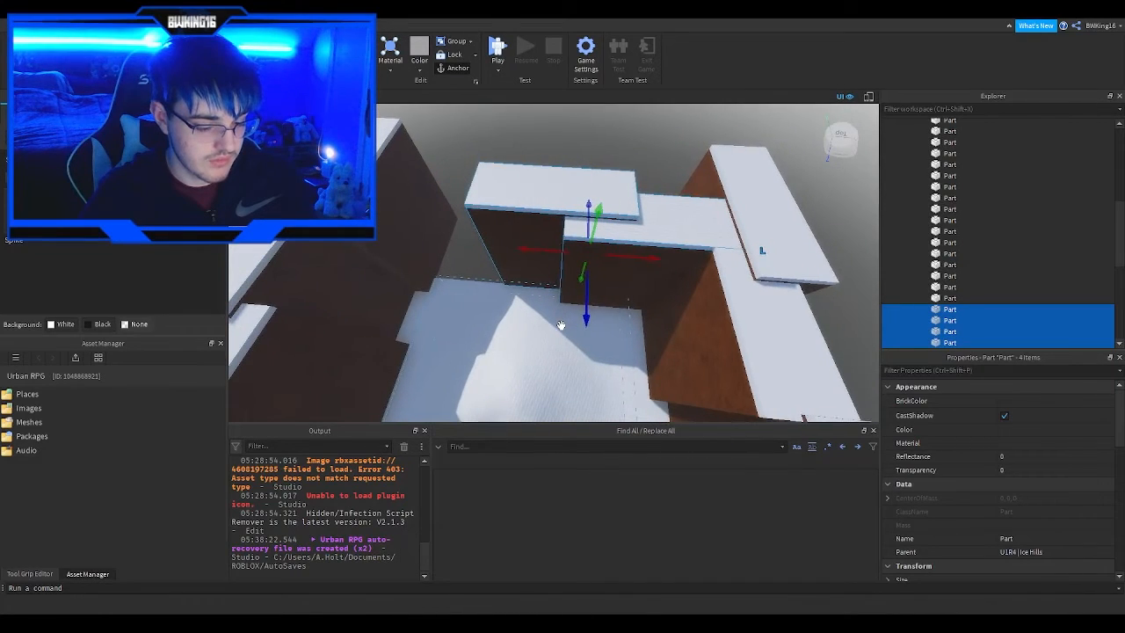
- Place another copy of the rotated capped wall parts beside the first to close the short end near the hill
drag(546, 253, 404, 252)
right_drag(479, 258, 476, 257)
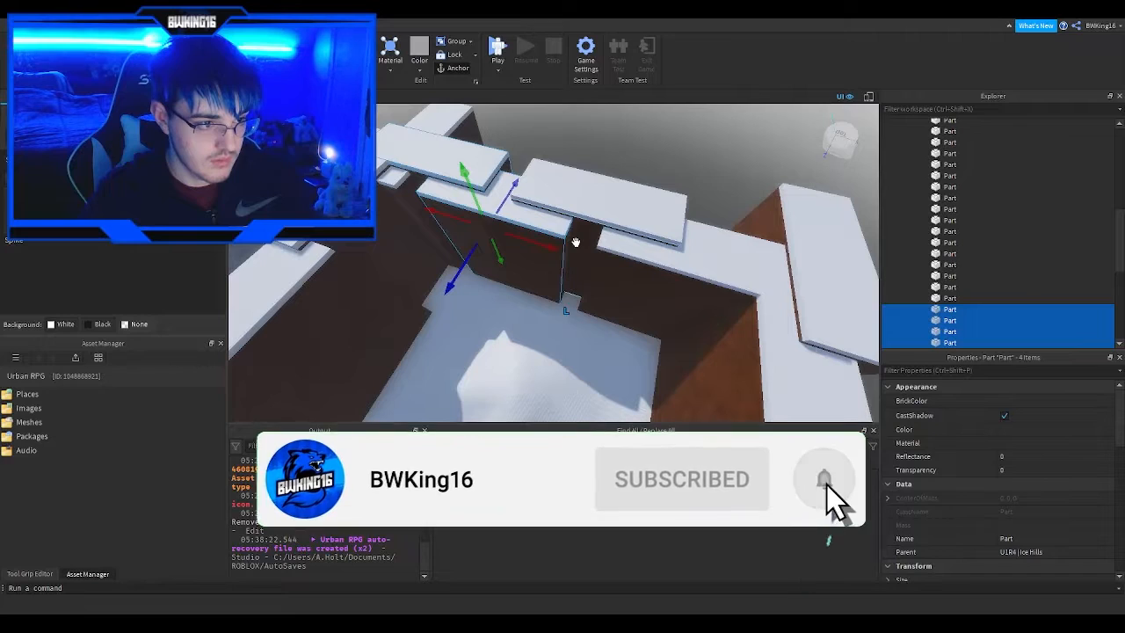
- Select all the end wall's parts and caps and place a copy across the slab's opposite short end
ctrl+click(576, 241)
ctrl+click(588, 211)
ctrl+click(637, 284)
ctrl+click(670, 261)
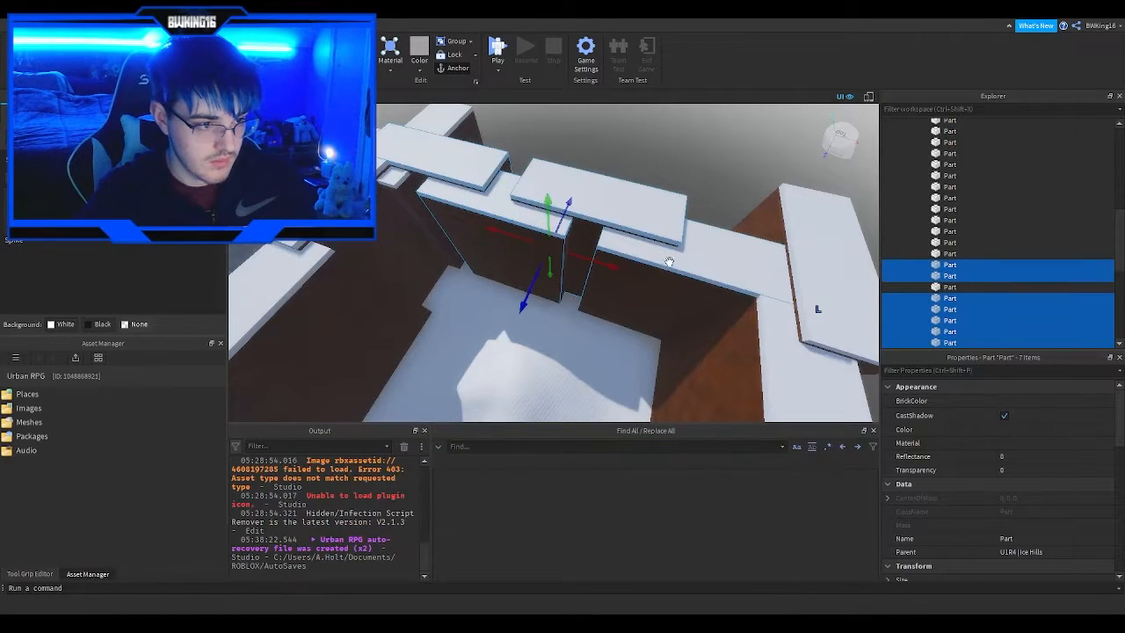
ctrl+click(711, 279)
mouse_move(506, 305)
right_down()
mouse_move(514, 332)
mouse_move(488, 296)
right_up()
drag(487, 297, 452, 204)
right_drag(451, 204, 455, 211)
- Select the ice spike on the snowy ground near the brown wall and tilt it slightly
key(w)
click(460, 168)
right_drag(459, 167, 459, 171)
drag(510, 249, 547, 260)
right_drag(547, 260, 590, 246)
key(s)
click(167, 25)
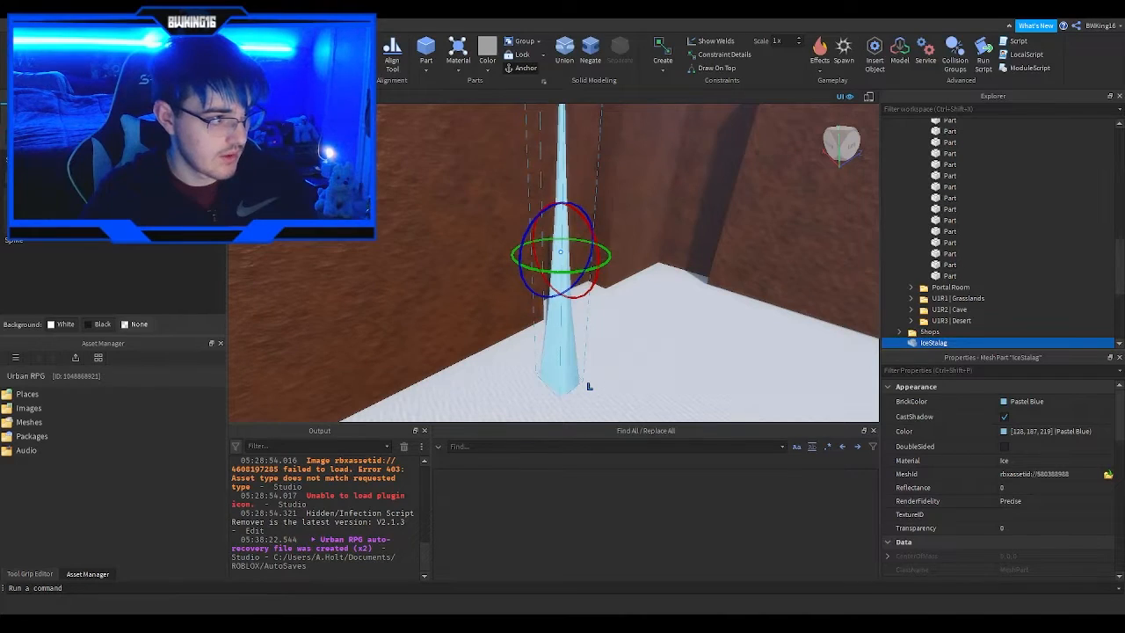
drag(559, 276, 530, 222)
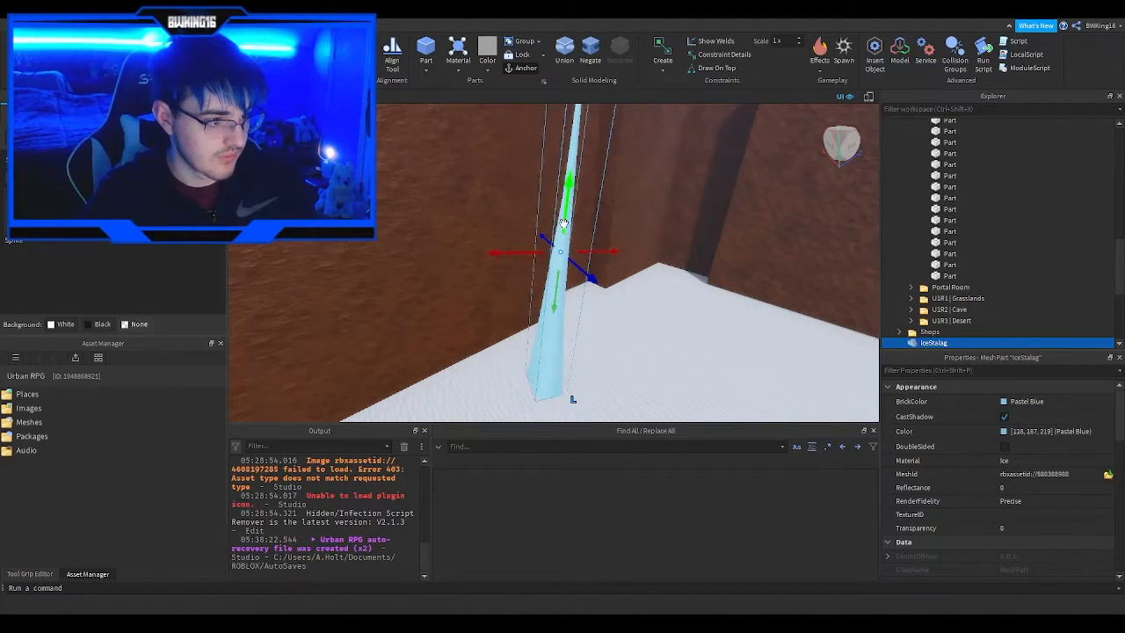
- Adjust the tilted ice spike's placement on the snowy ground and delete an extra part from the Ice Hills realm
right_drag(560, 235, 560, 236)
drag(526, 311, 565, 329)
right_drag(565, 329, 565, 329)
drag(565, 328, 594, 307)
key(Delete)
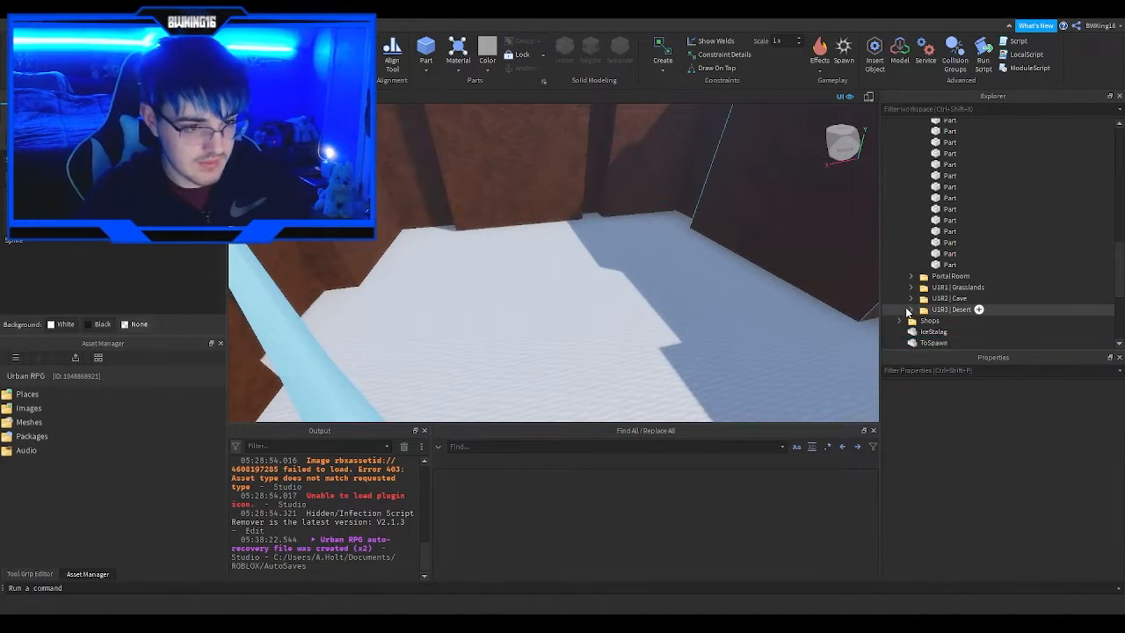
- Move the IceStalag mesh into the U1R4 | Ice Hills folder
drag(937, 333, 949, 192)
scroll(960, 236, up, 6)
scroll(960, 227, up, 5)
drag(918, 251, 930, 267)
click(911, 258)
- Reposition the ice spike on the snowy ground beside the brown wall
right_drag(602, 293, 550, 295)
click(420, 340)
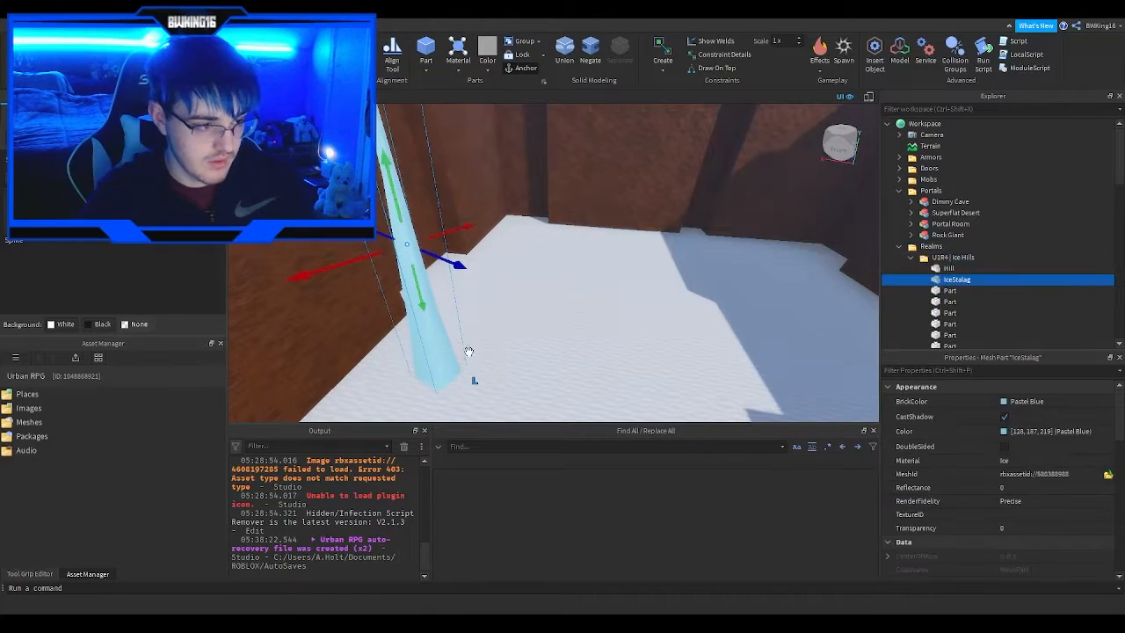
right_drag(454, 349, 482, 353)
drag(482, 353, 537, 328)
right_drag(537, 328, 540, 328)
key(w)
key(e)
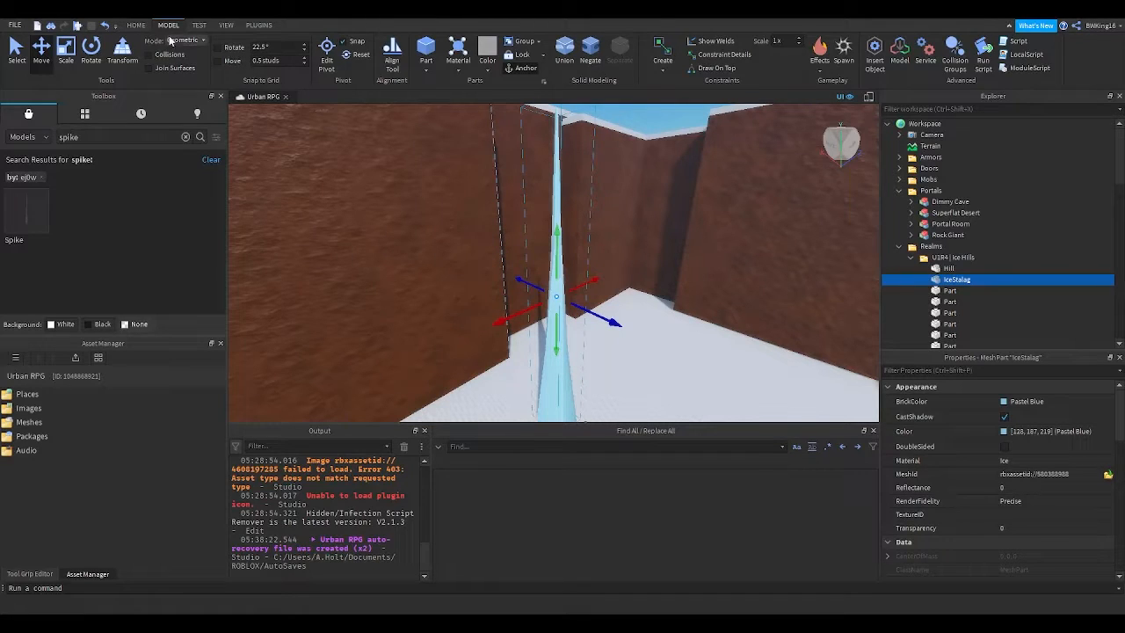
right_drag(397, 208, 229, 64)
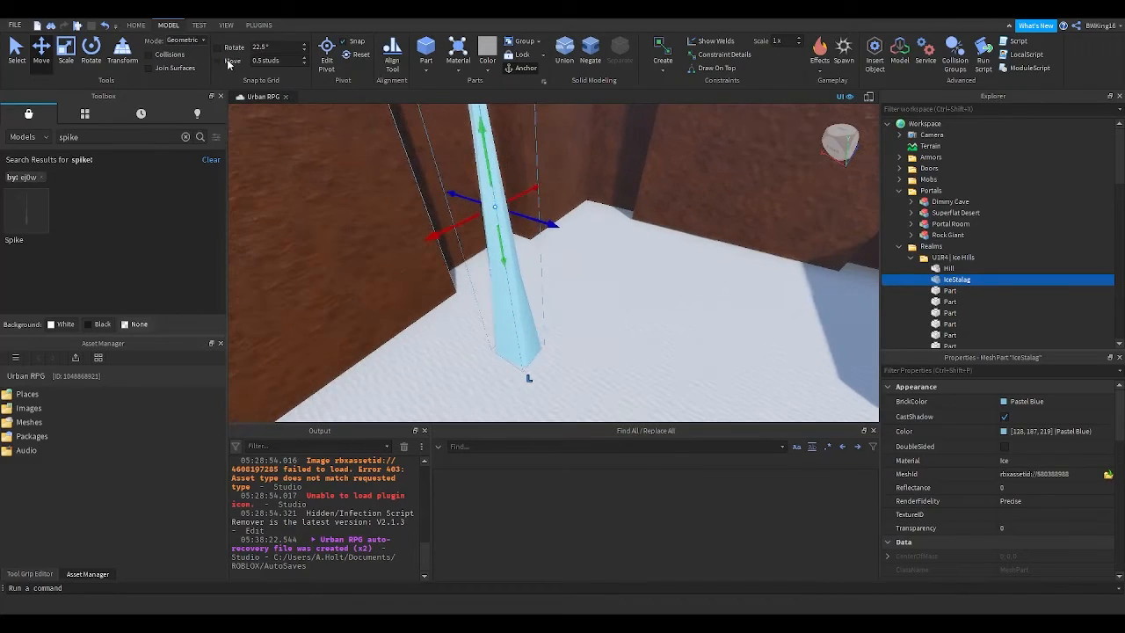
right_drag(516, 254, 417, 292)
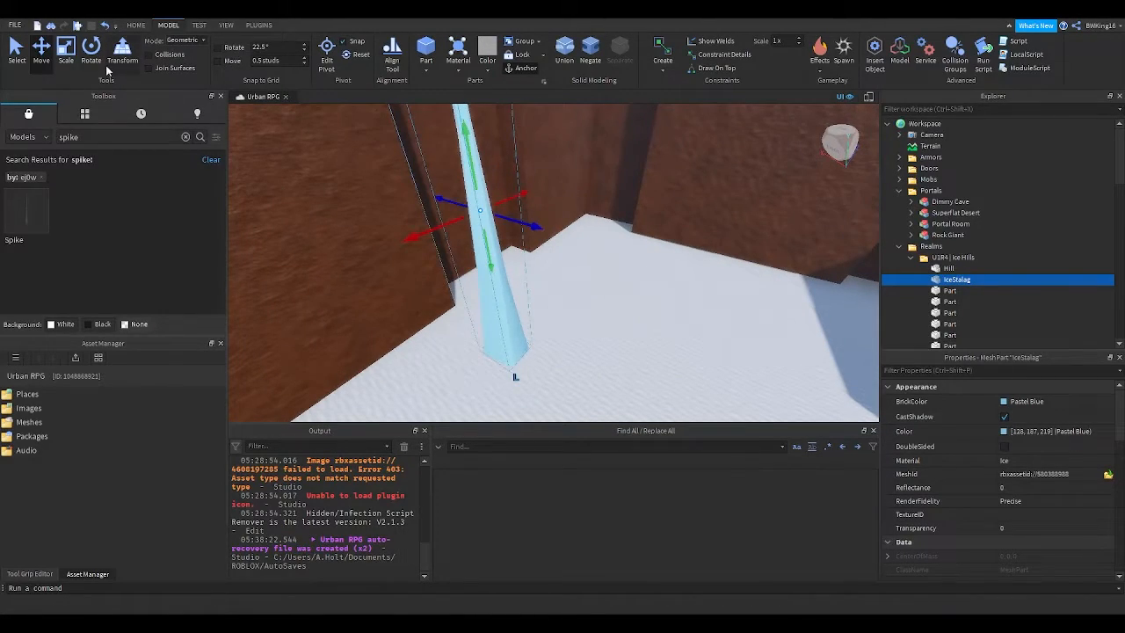
right_drag(406, 223, 510, 293)
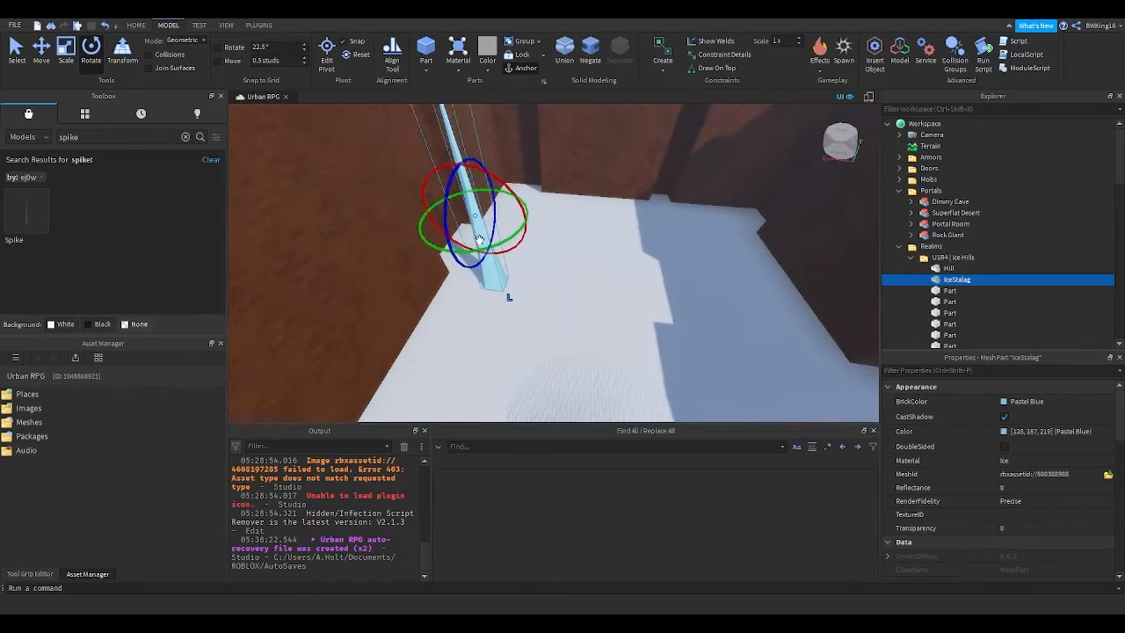
- Duplicate the ice spike twice, standing one copy along the opposite wall and the other toward the far end of the realm
key(ctrl+d)
drag(506, 291, 714, 236)
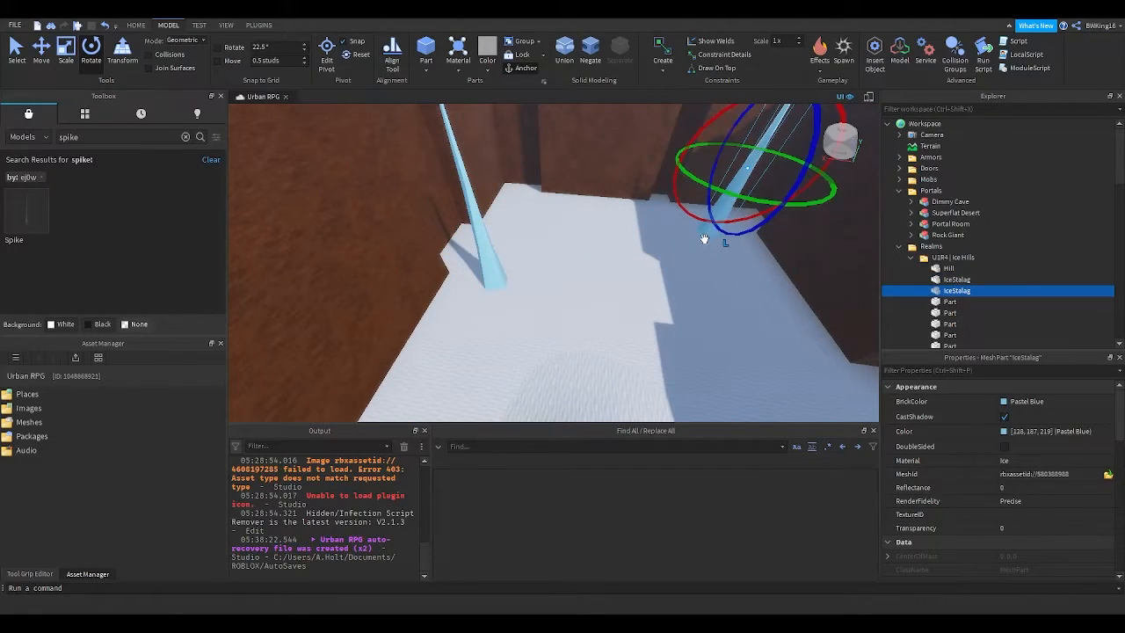
key(ctrl+v)
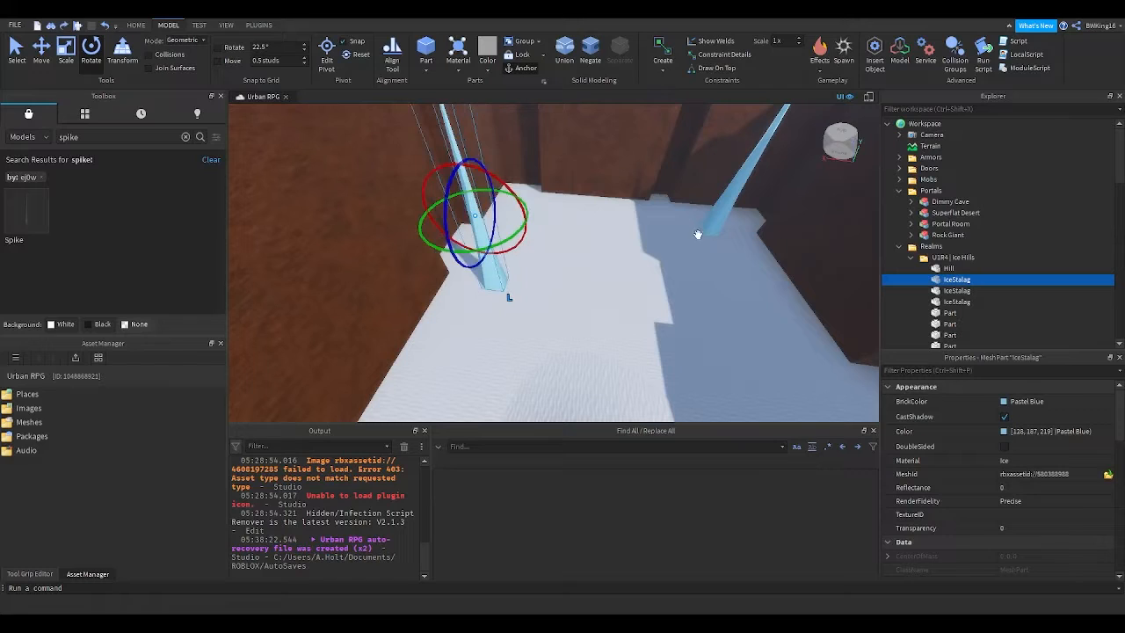
drag(697, 235, 662, 230)
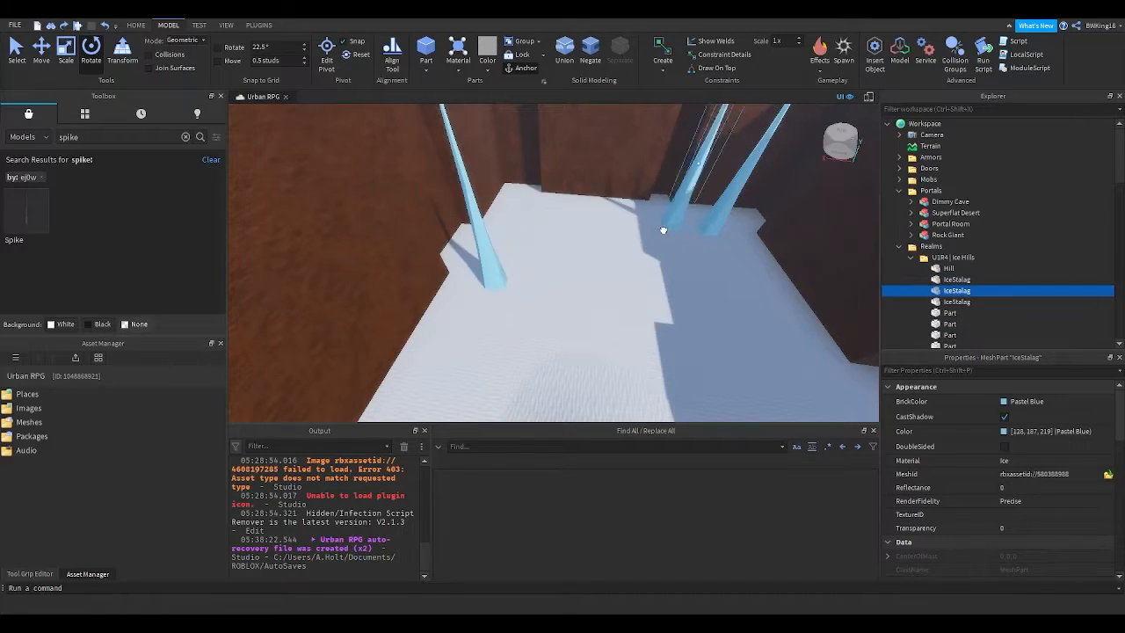
click(707, 231)
mouse_move(708, 231)
right_down()
mouse_move(721, 243)
mouse_move(696, 248)
right_up()
key(w)
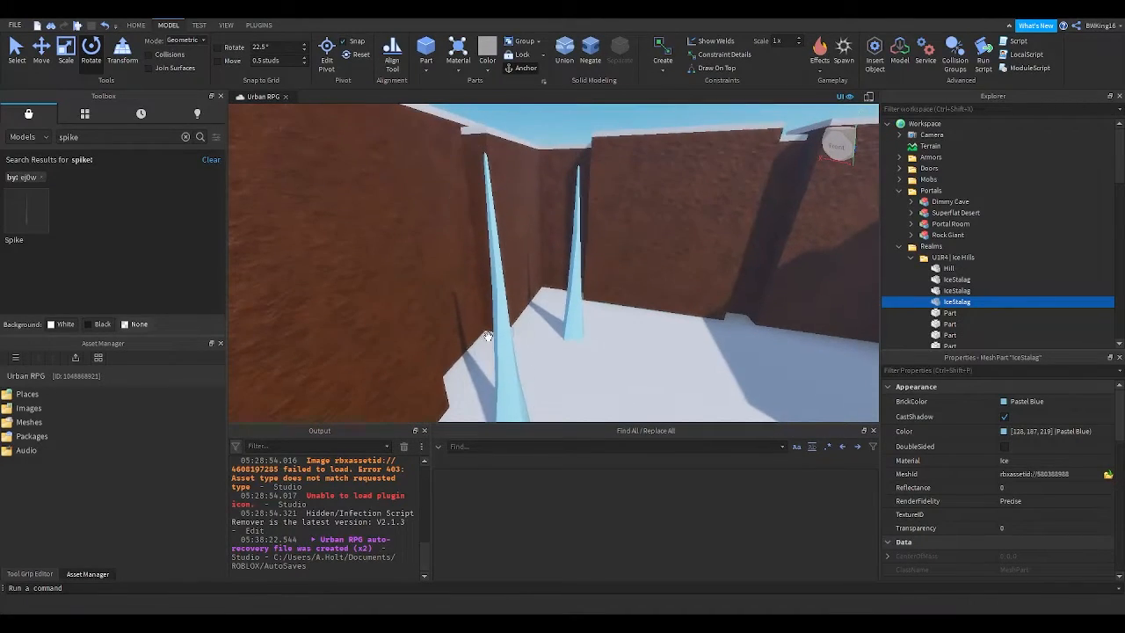
- Adjust the spike along the opposite dark wall and place a duplicate of it farther down that wall
click(495, 337)
key(f)
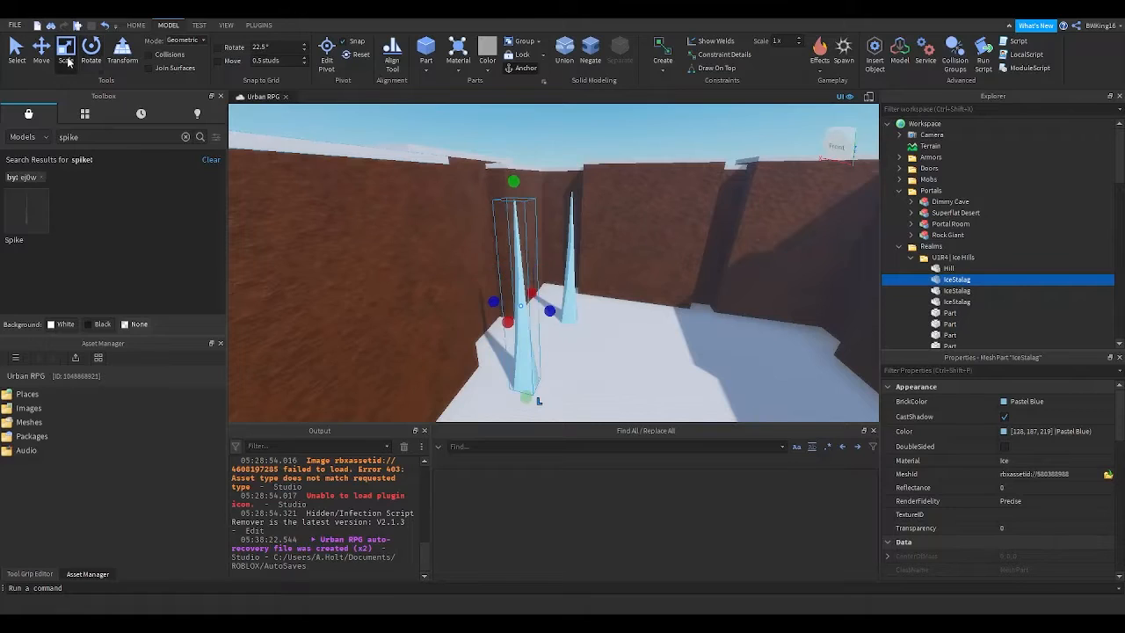
right_drag(557, 184, 557, 184)
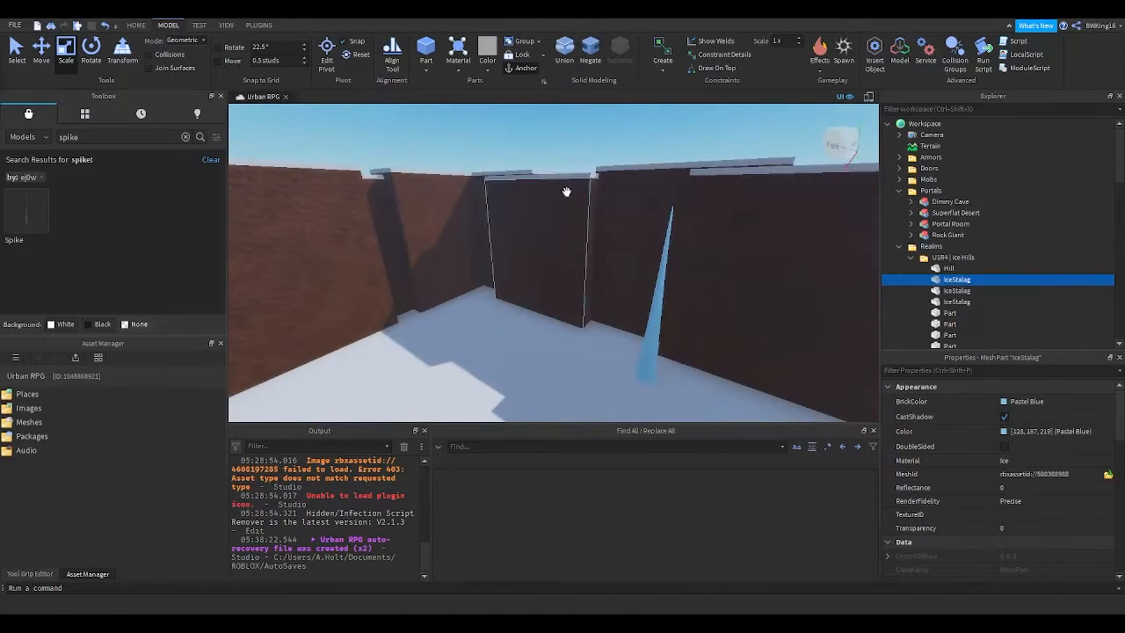
drag(661, 306, 643, 346)
right_drag(643, 347, 641, 347)
drag(642, 347, 626, 336)
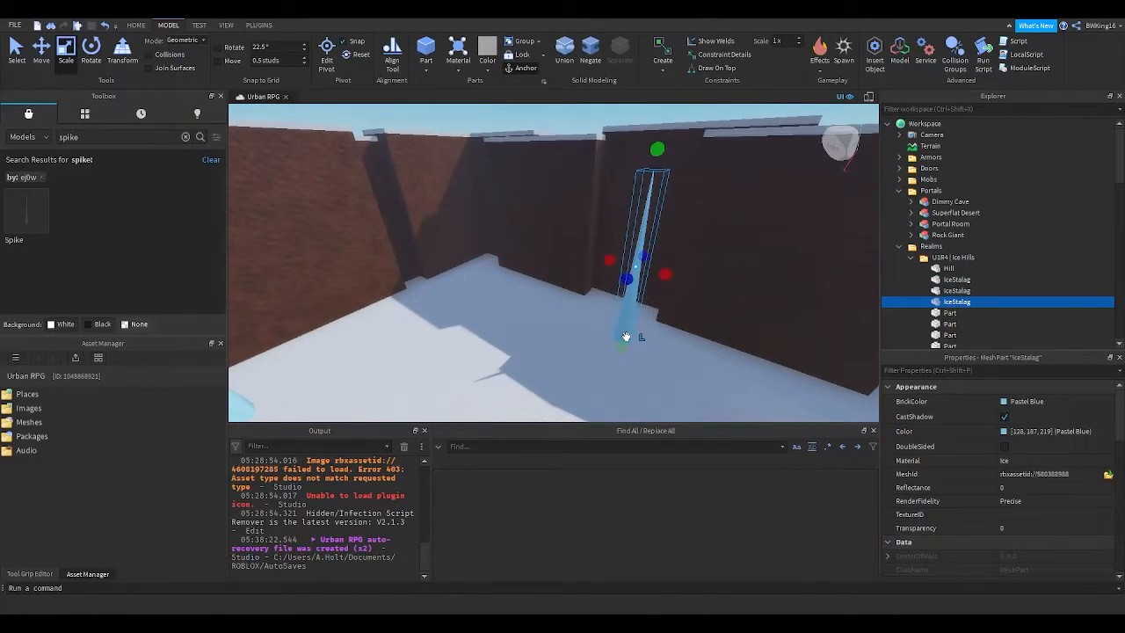
key(ctrl+d)
right_drag(476, 312, 487, 309)
right_drag(431, 200, 431, 200)
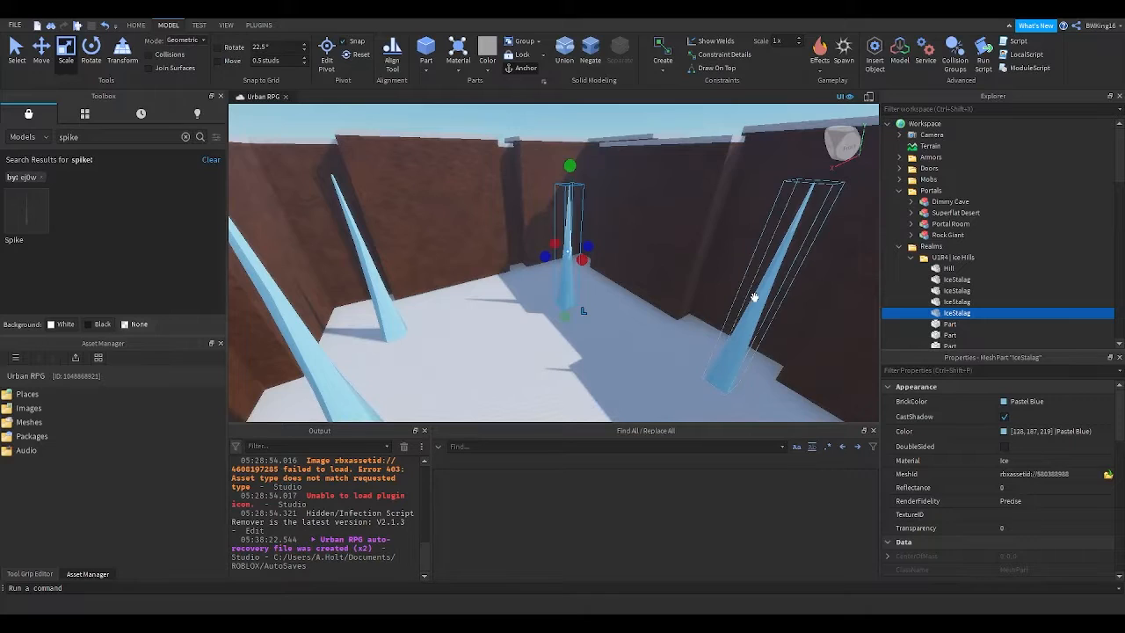
- Duplicate the nearer spike at the dark wall and place the copy beside the snow hill
click(754, 297)
right_drag(753, 290, 750, 278)
right_drag(717, 188, 718, 206)
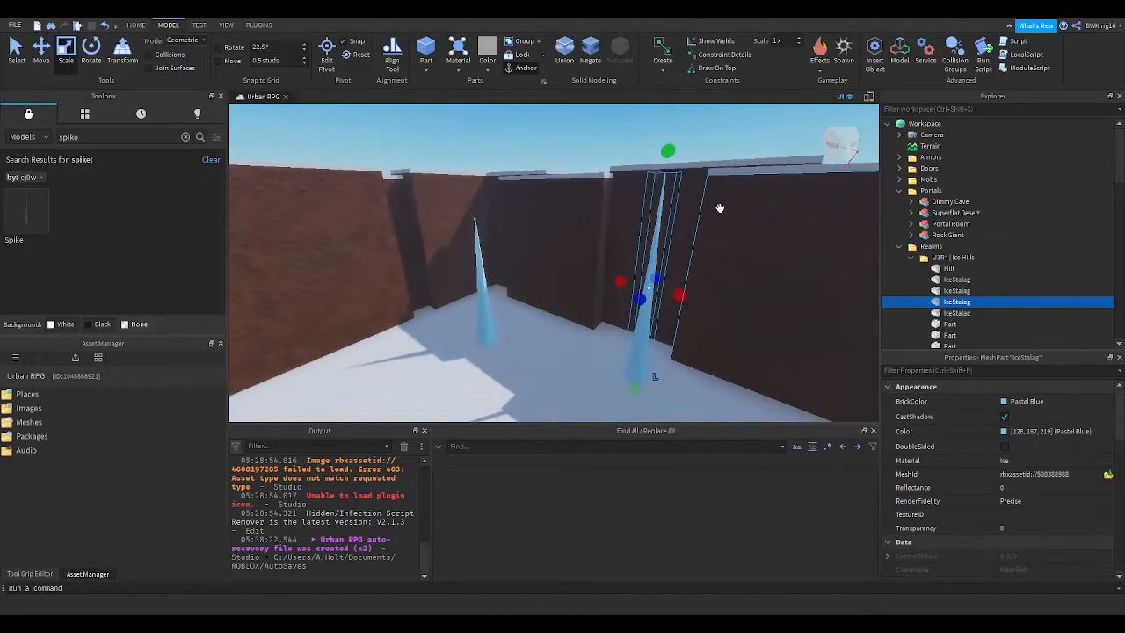
click(677, 323)
drag(641, 343, 663, 361)
right_drag(663, 361, 663, 361)
drag(663, 361, 663, 359)
right_drag(663, 361, 663, 359)
drag(663, 359, 683, 307)
right_drag(683, 307, 683, 304)
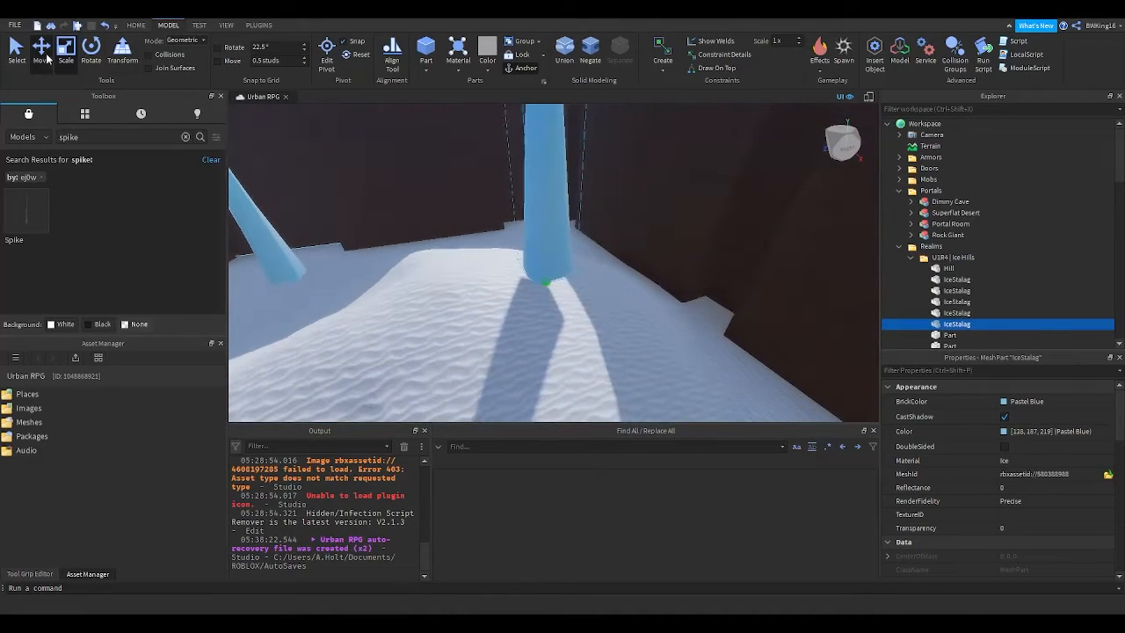
- Shift the new ice spike sideways beside the hill
mouse_move(564, 253)
right_down()
mouse_move(560, 219)
mouse_move(559, 242)
right_up()
scroll(559, 215, down, 3)
key(d)
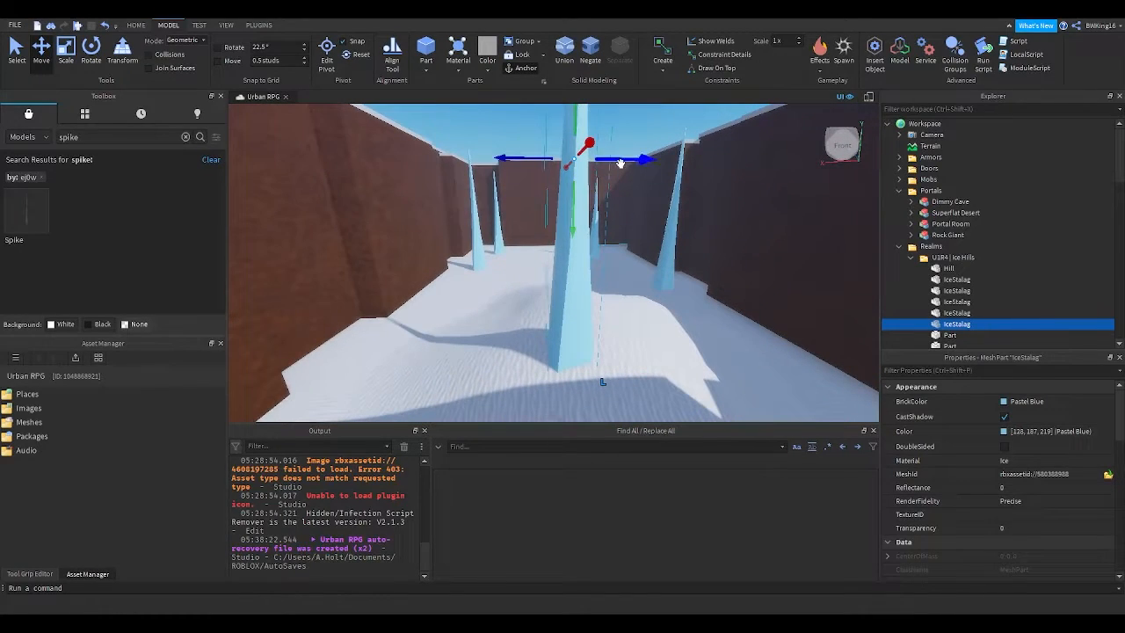
drag(639, 166, 624, 167)
- Move the first ice spike along the snowy ground next to the brown wall
key(e)
right_drag(618, 217, 618, 217)
key(w)
drag(496, 283, 464, 359)
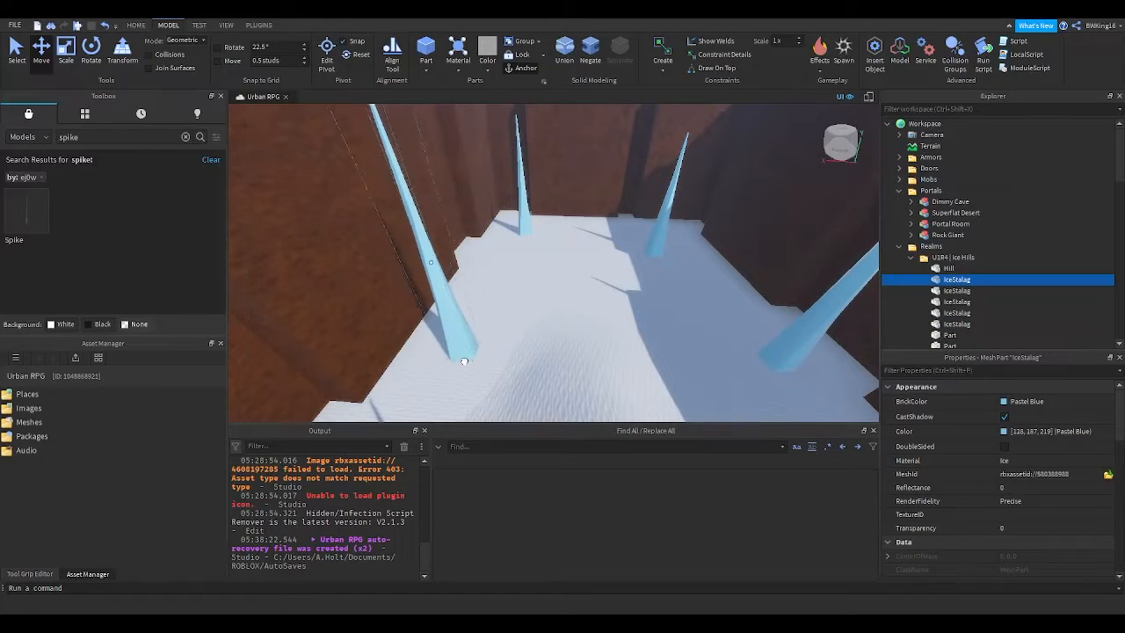
- Collapse the Portals and Realms folders and locate the Thief mob in the grassy realm
right_drag(552, 298, 551, 299)
key(s)
click(898, 191)
click(898, 202)
mouse_move(600, 257)
right_down()
mouse_move(589, 222)
mouse_move(597, 253)
right_up()
key(w)
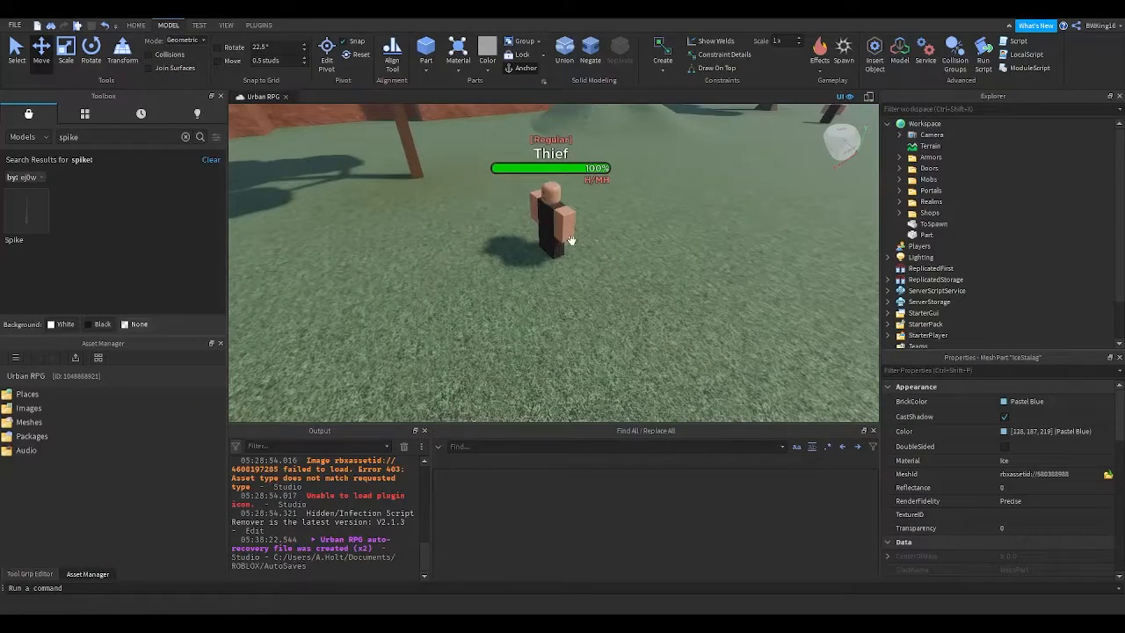
click(570, 240)
right_drag(475, 220, 474, 213)
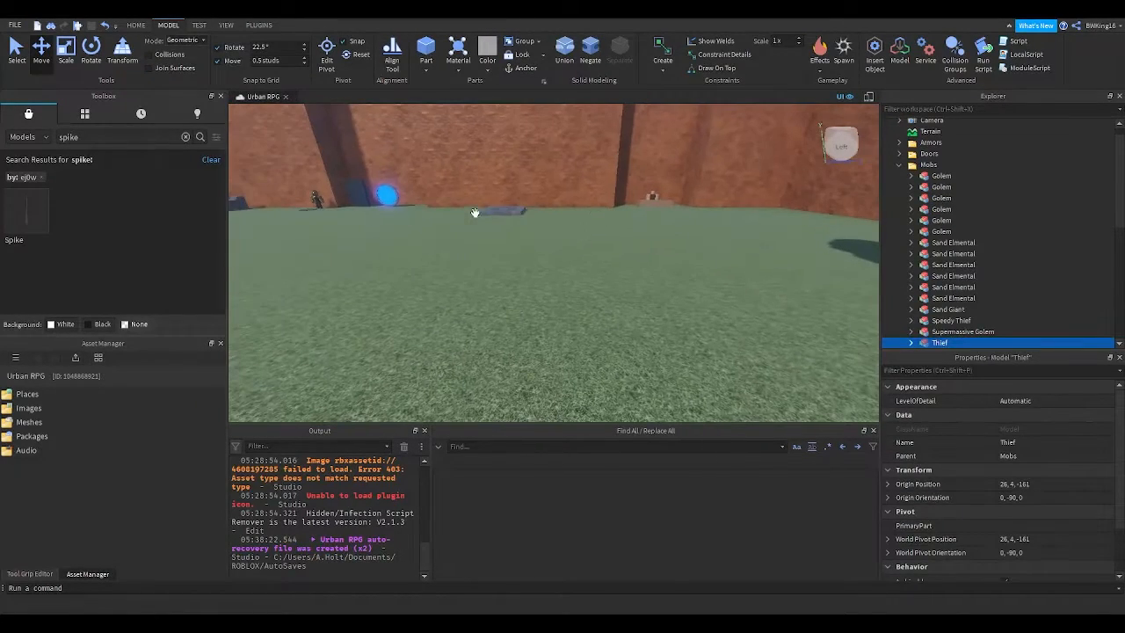
scroll(1043, 212, down, 5)
scroll(1042, 211, up, 6)
click(899, 182)
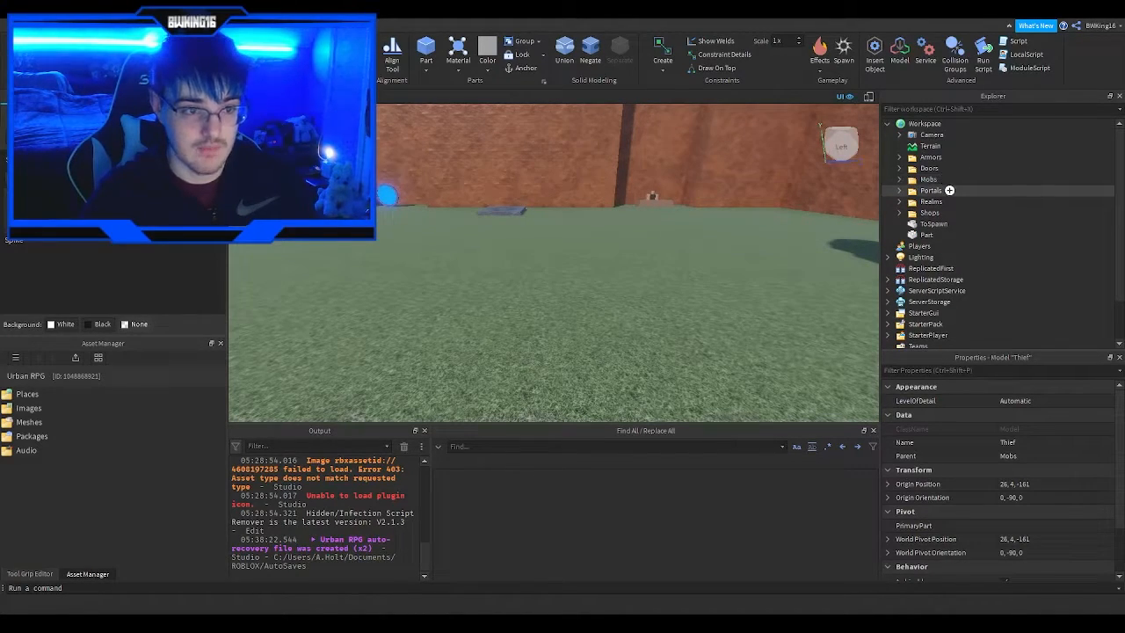
- Select all five IceStalag meshes in the U1R4 | Ice Hills folder and check their behavior properties
click(900, 201)
click(912, 214)
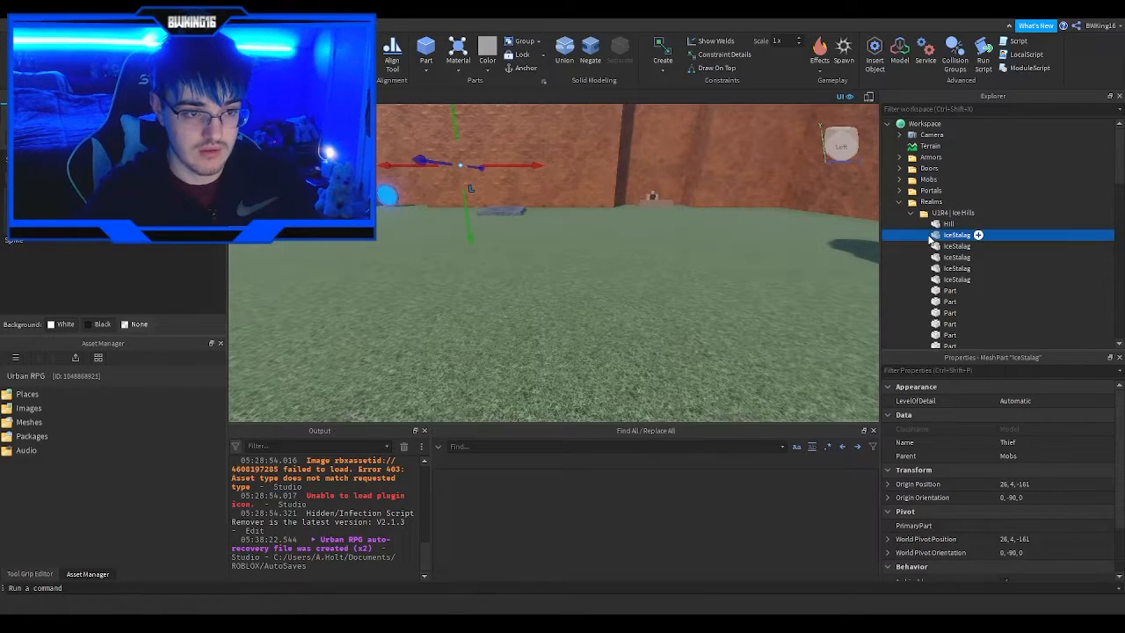
click(931, 236)
shift+click(946, 280)
scroll(1012, 452, down, 5)
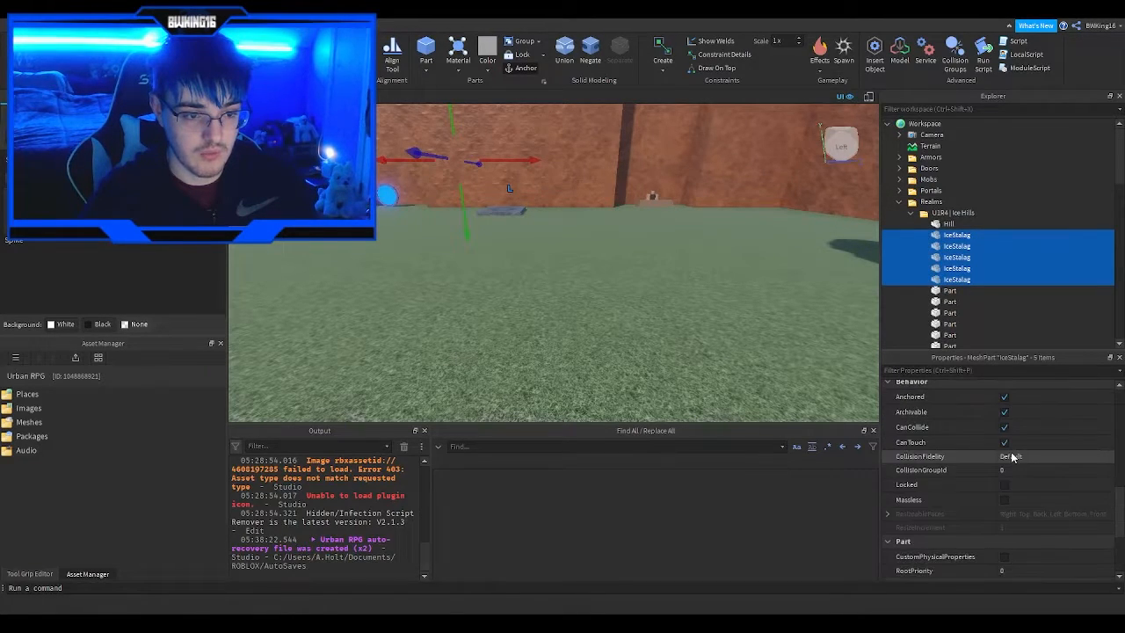
- Select the Thief mob in the grassy realm and duplicate it
right_drag(676, 337, 647, 193)
click(637, 184)
scroll(637, 184, down, 1)
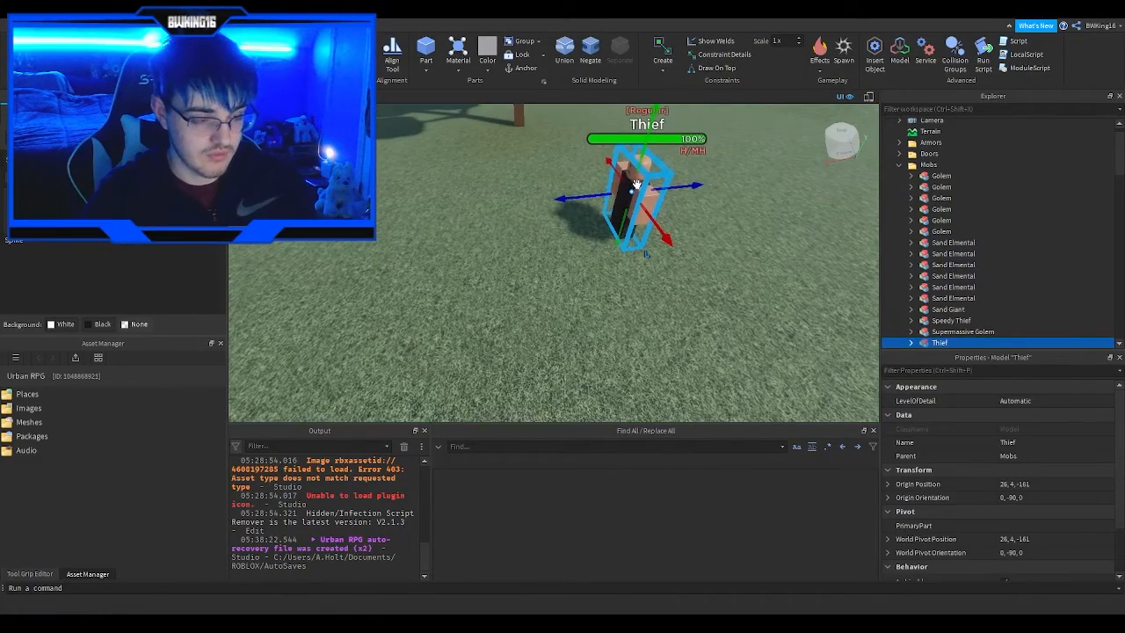
key(ctrl+d)
key(ctrl+d)
key(ctrl+d)
key(ctrl+d)
key(ctrl+d)
key(ctrl+d)
- Place the Thief copy on the snowy ground of the Ice Hills realm and rename it Ice Mage
drag(628, 233, 615, 264)
right_drag(664, 302, 663, 303)
drag(544, 313, 581, 326)
right_drag(581, 326, 582, 326)
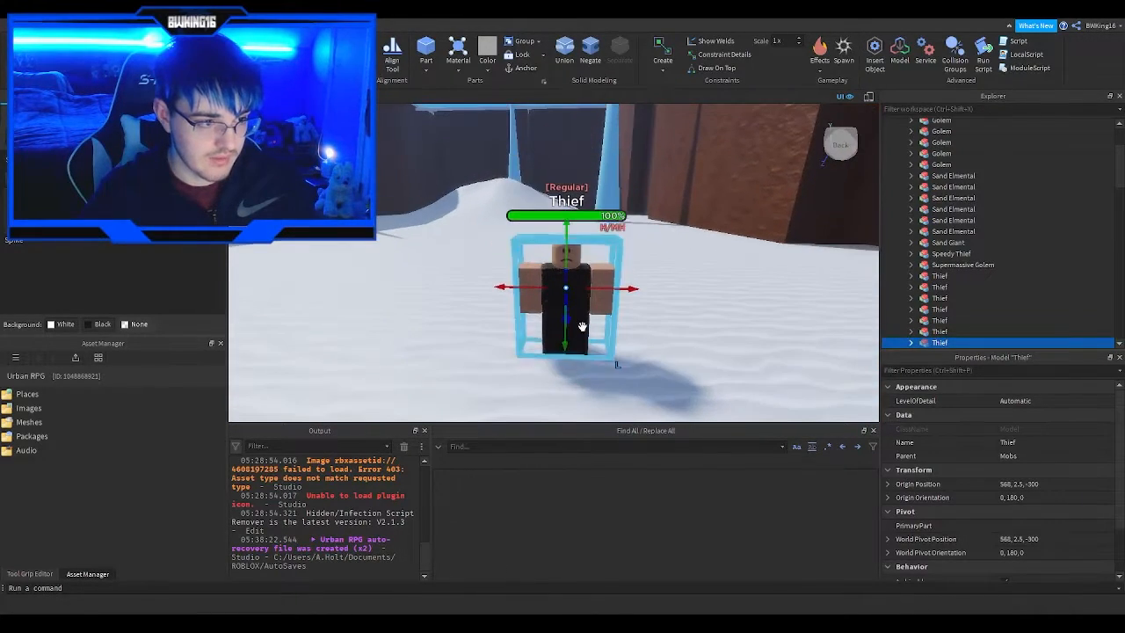
key(w)
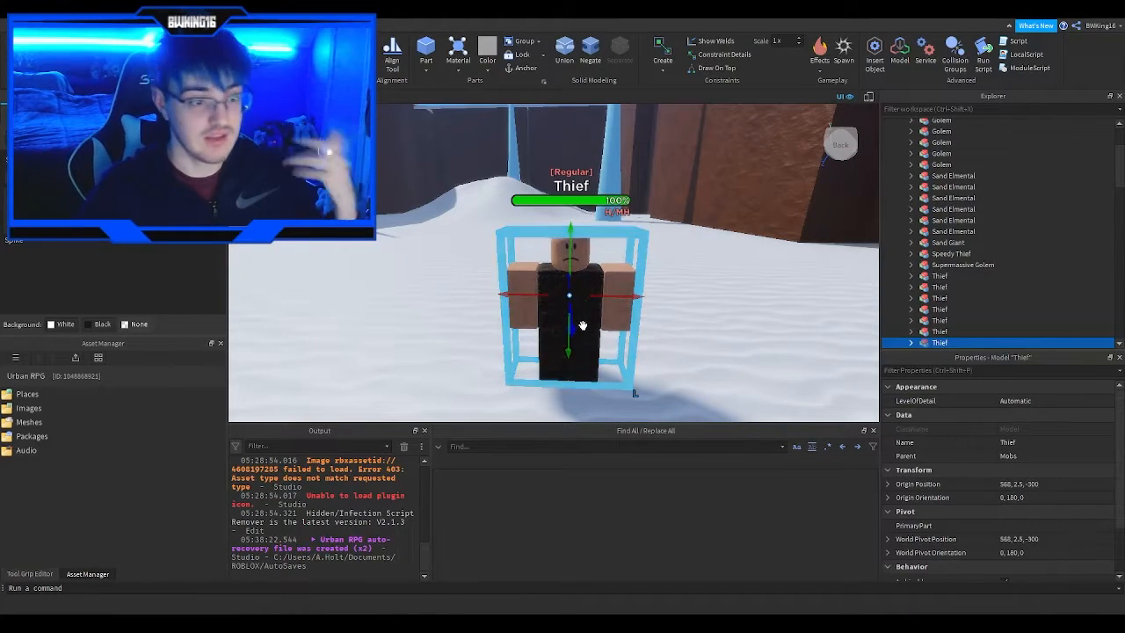
scroll(965, 276, down, 2)
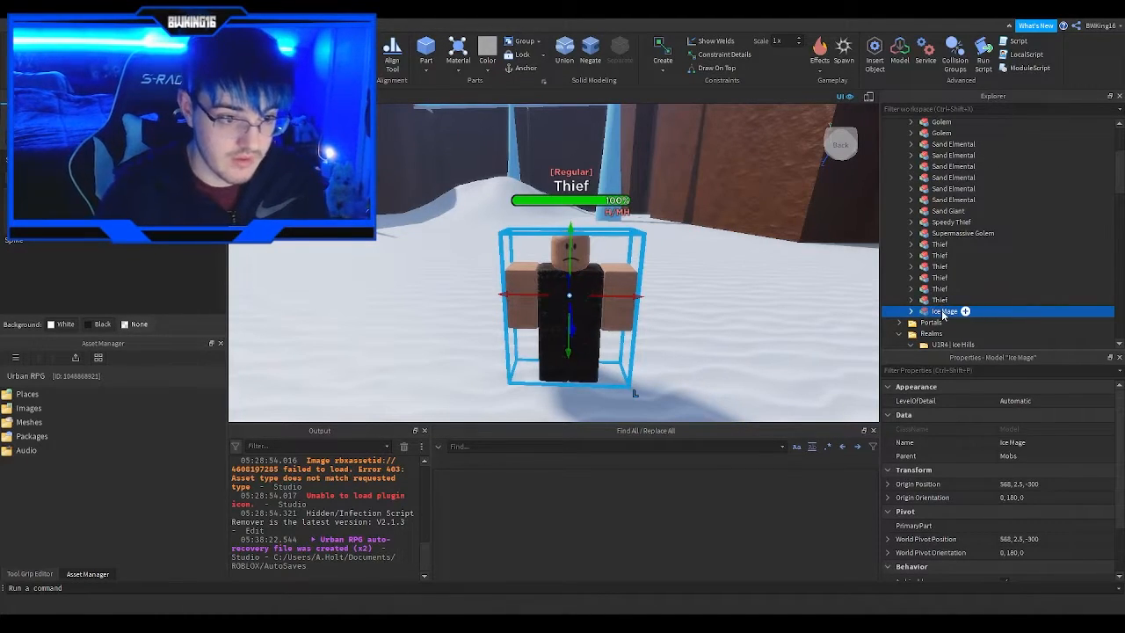
- Color the Ice Mage's torso and both legs Institutional white and set their material to Sand
click(911, 311)
scroll(932, 299, down, 8)
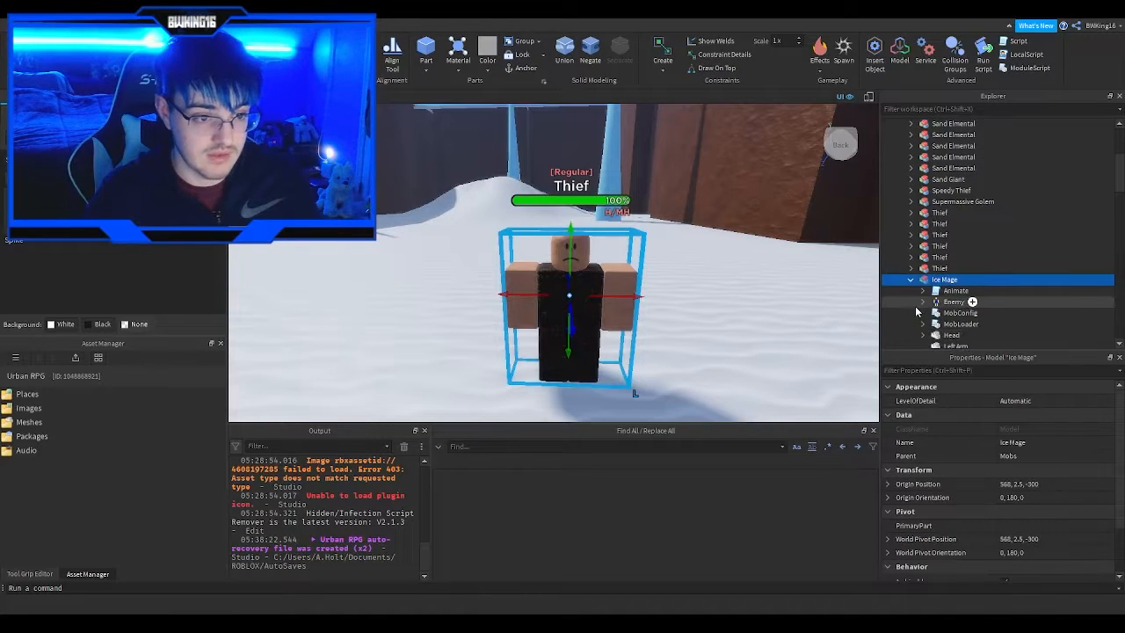
click(945, 297)
right_drag(749, 295, 762, 299)
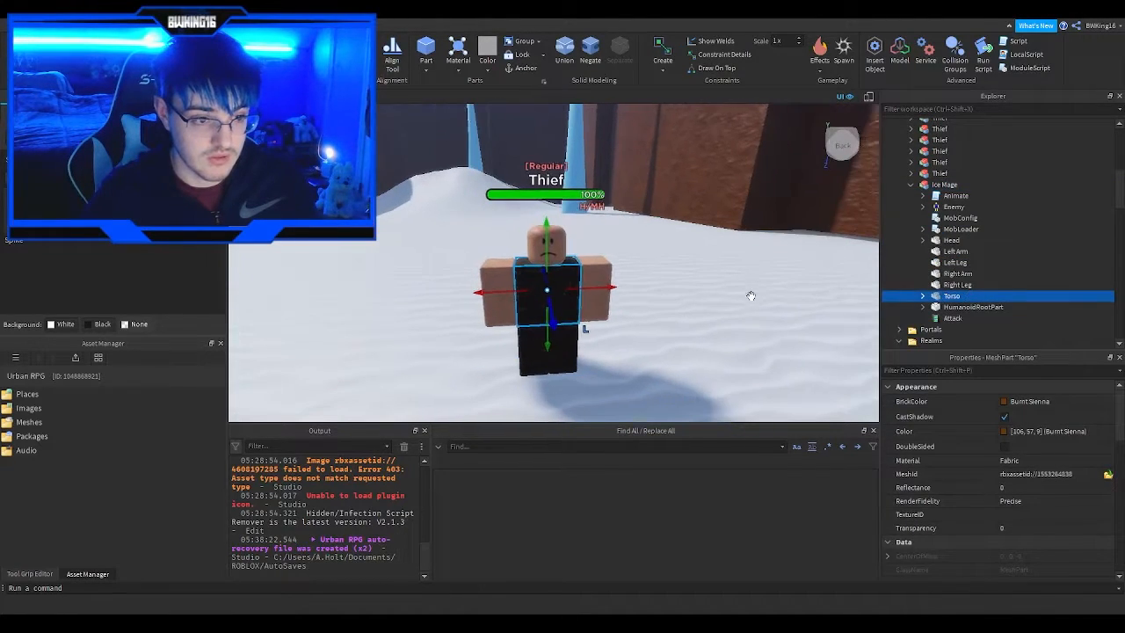
click(1007, 399)
click(1037, 500)
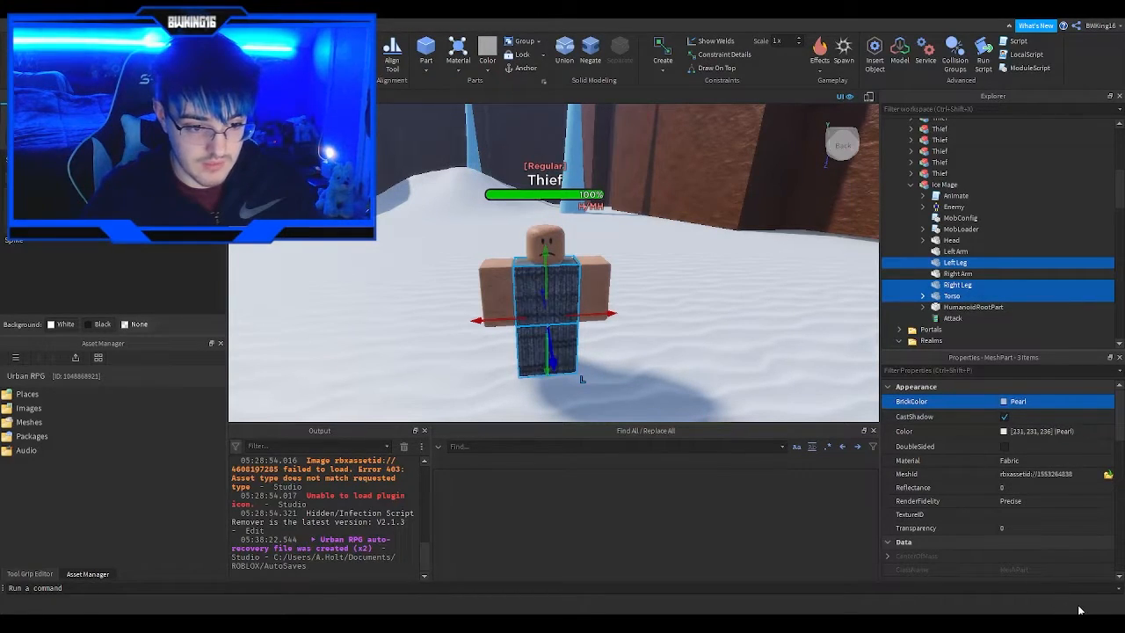
click(1031, 463)
click(1031, 463)
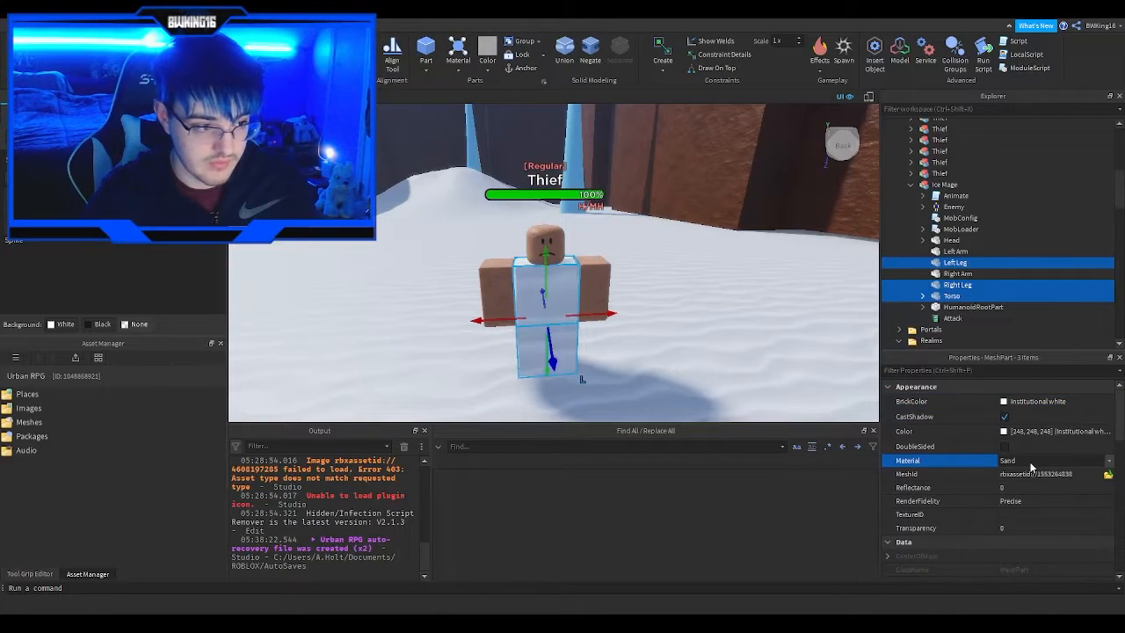
- Color the Ice Mage's head and both arms Cyan and set their material to Ice
click(946, 276)
ctrl+click(944, 251)
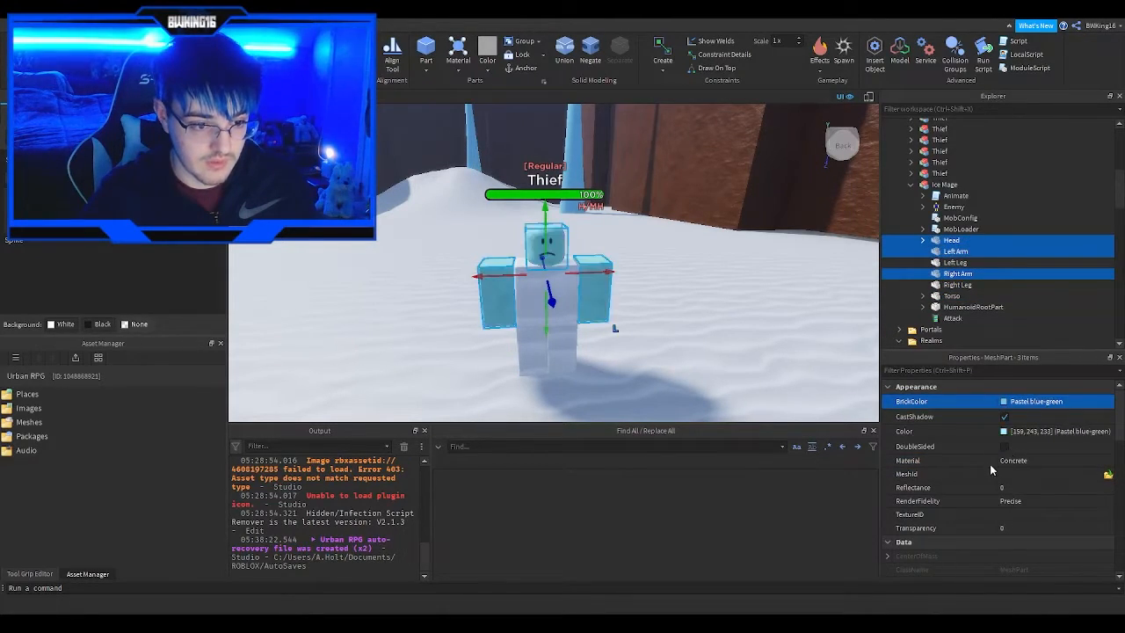
click(1021, 478)
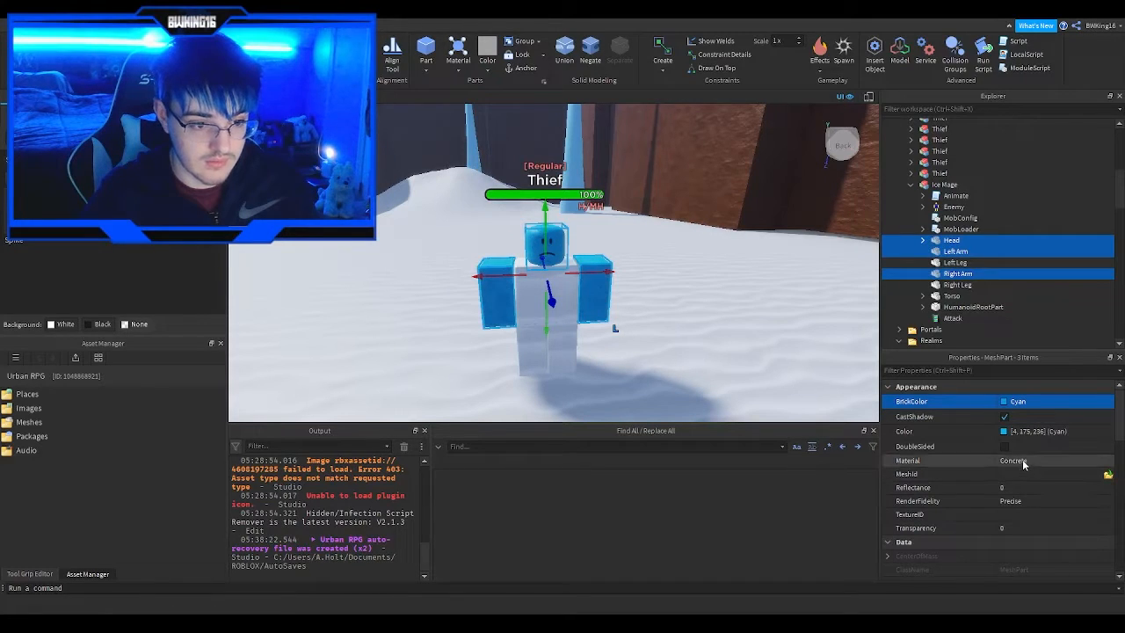
click(1022, 461)
key(i)
click(733, 362)
- Recolor the Ice Mage's head and both arms to a paler ice blue
right_drag(733, 361, 733, 361)
scroll(557, 285, up, 3)
click(558, 285)
scroll(557, 285, down, 5)
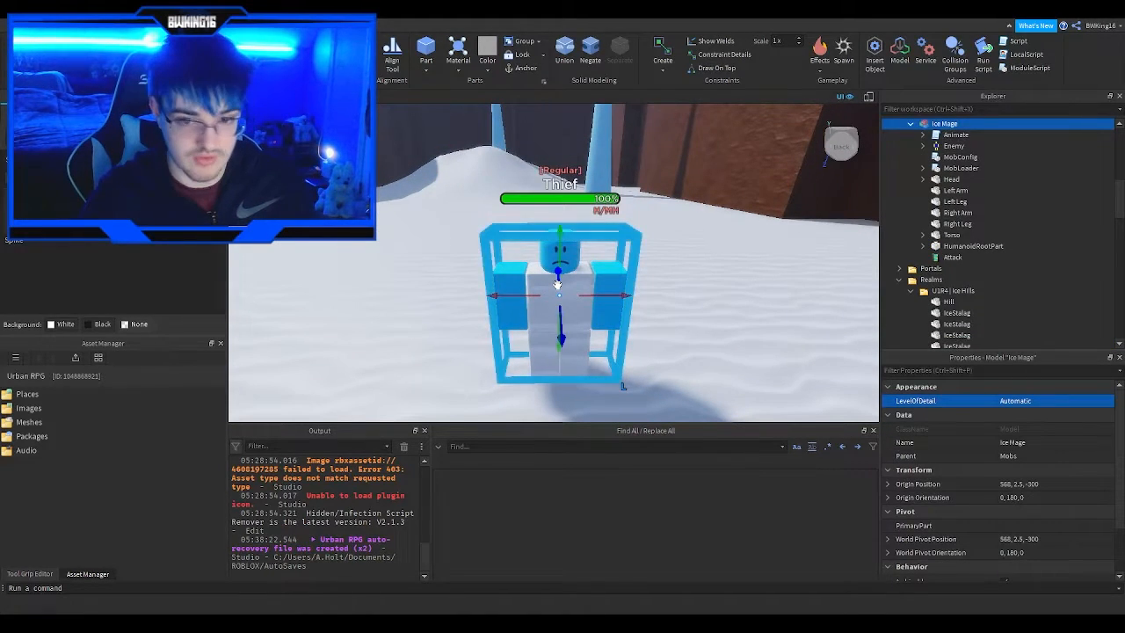
right_drag(573, 290, 573, 290)
scroll(573, 291, up, 2)
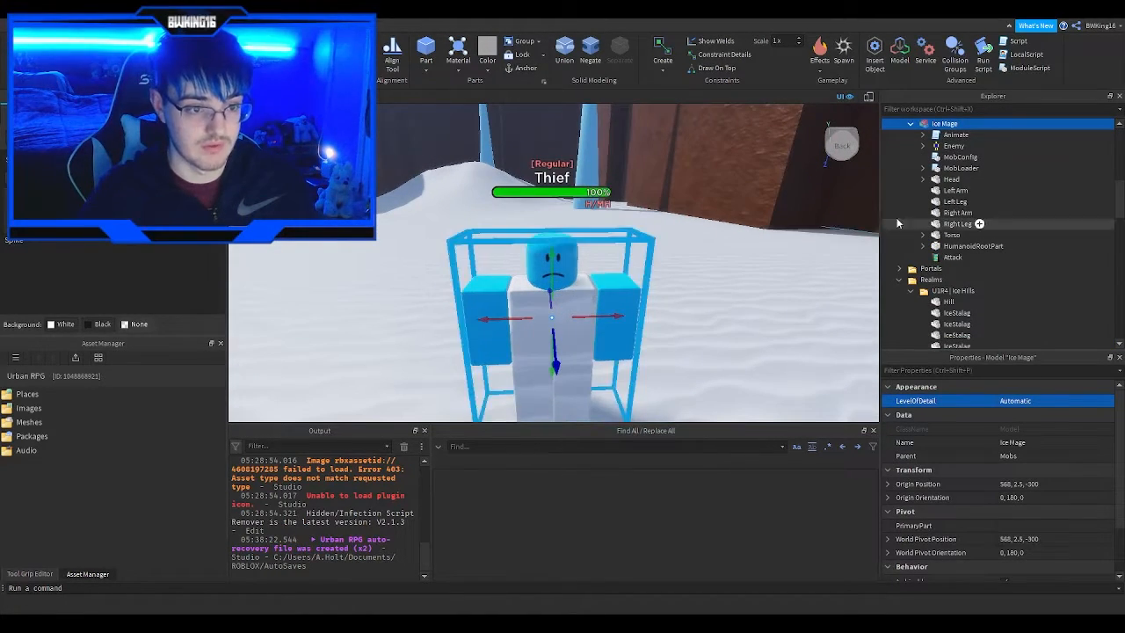
click(952, 179)
ctrl+click(956, 190)
ctrl+click(957, 213)
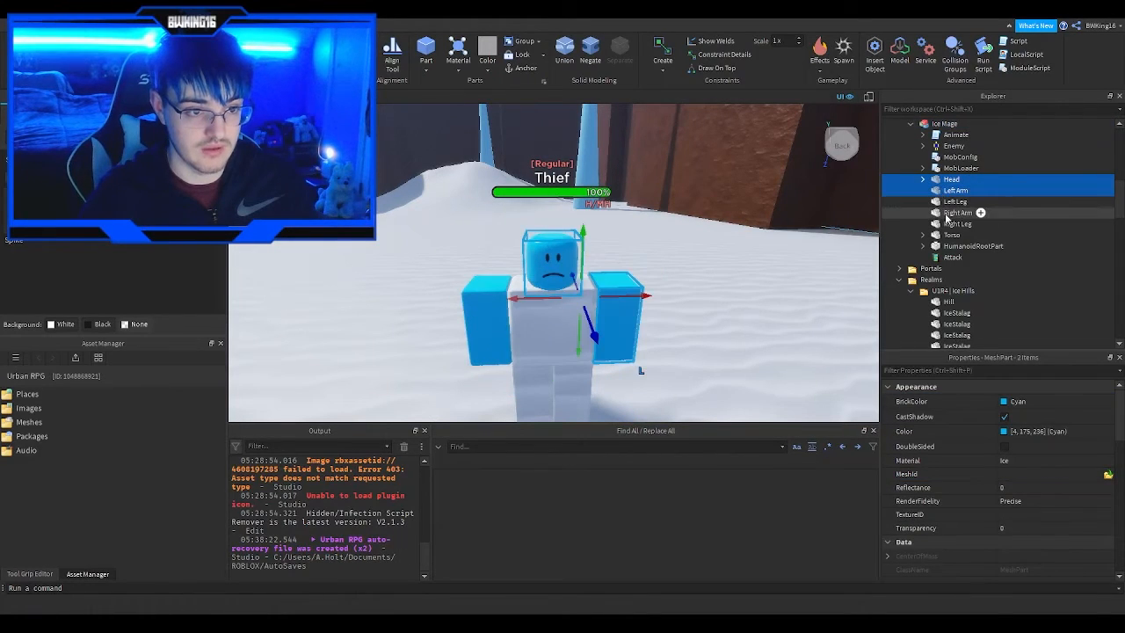
click(987, 472)
right_drag(712, 308, 634, 216)
click(567, 187)
right_drag(568, 186, 538, 201)
scroll(538, 201, up, 2)
scroll(541, 207, down, 3)
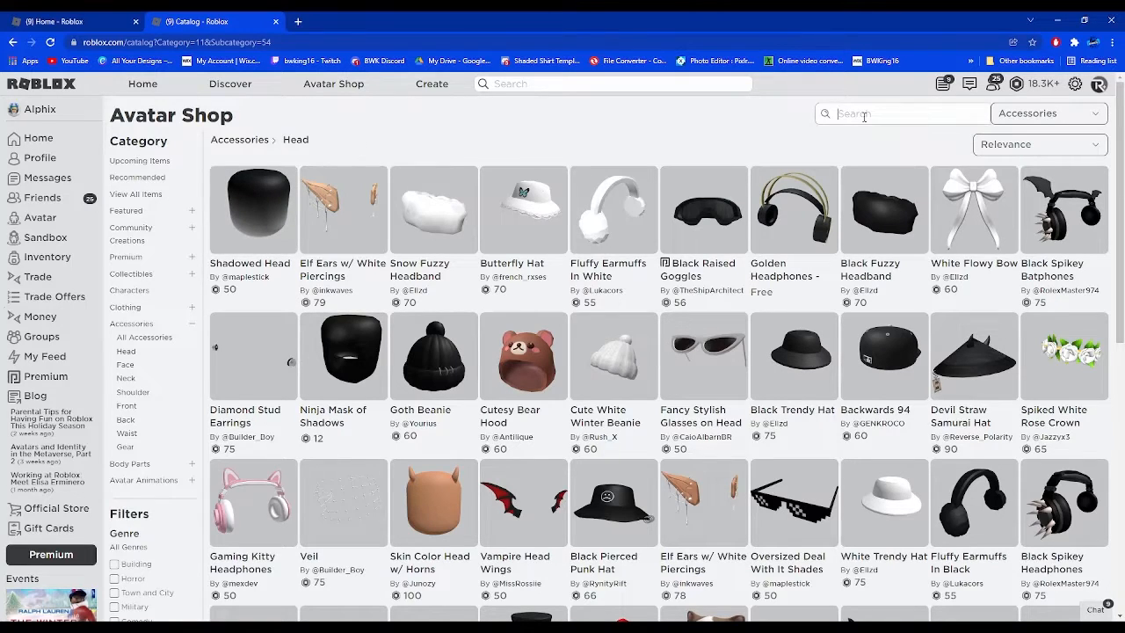
- Switch to the Roblox Avatar Shop, search head accessories for wizard, and look through the first two result pages for an icy hat
text(wizard)
key(Return)
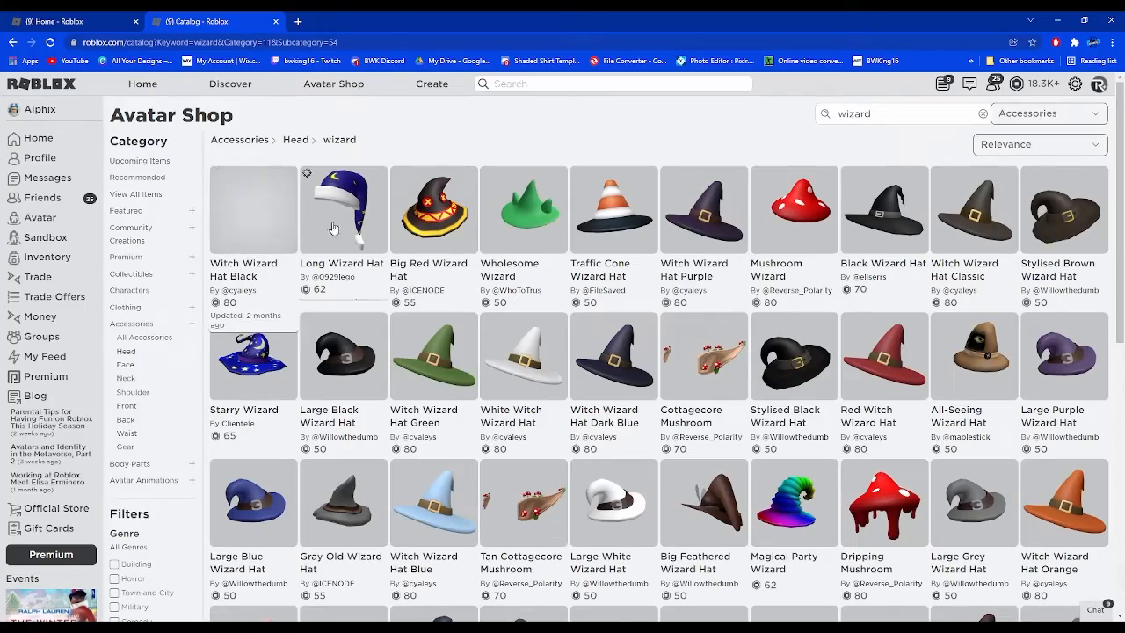
scroll(583, 132, down, 2)
scroll(583, 132, down, 4)
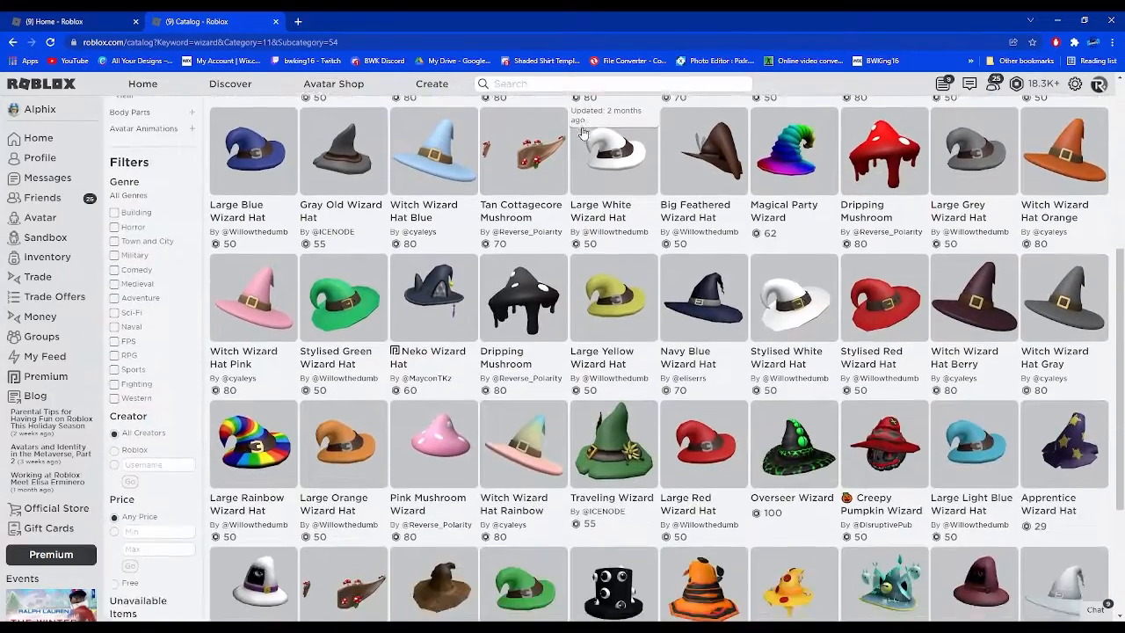
scroll(640, 299, up, 2)
scroll(640, 299, down, 4)
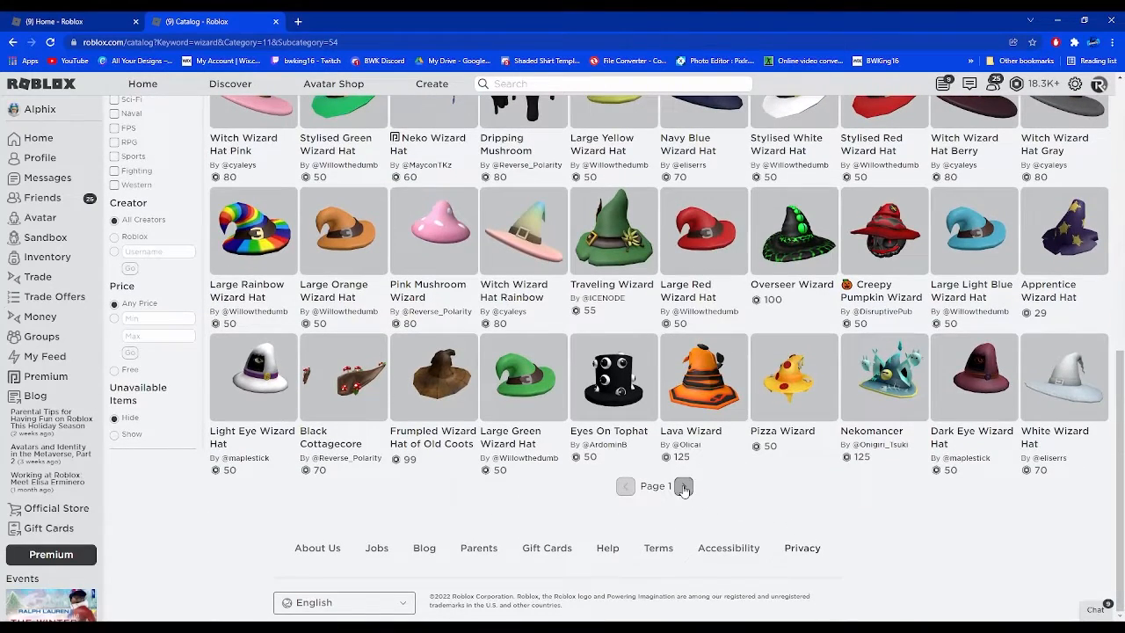
click(684, 489)
scroll(380, 452, up, 1)
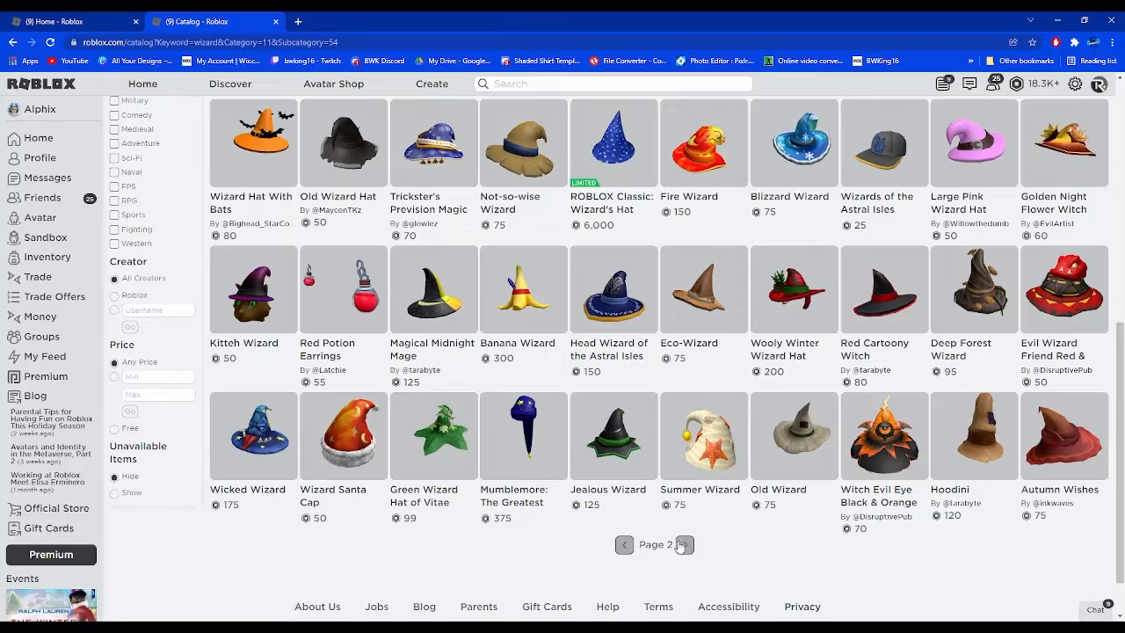
scroll(417, 475, up, 3)
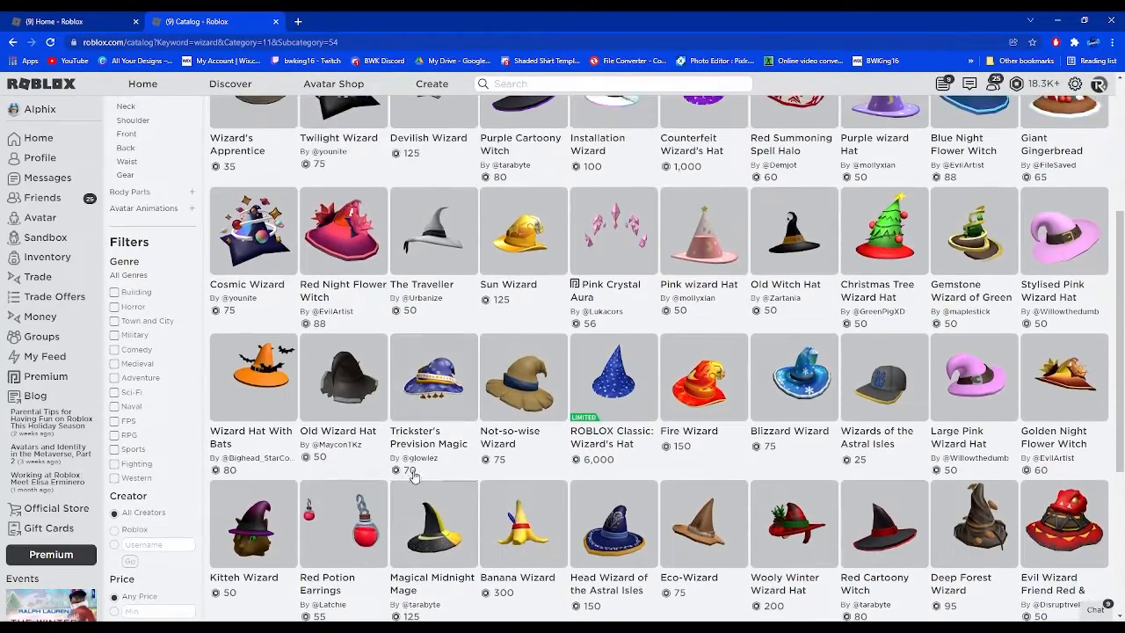
scroll(416, 475, up, 2)
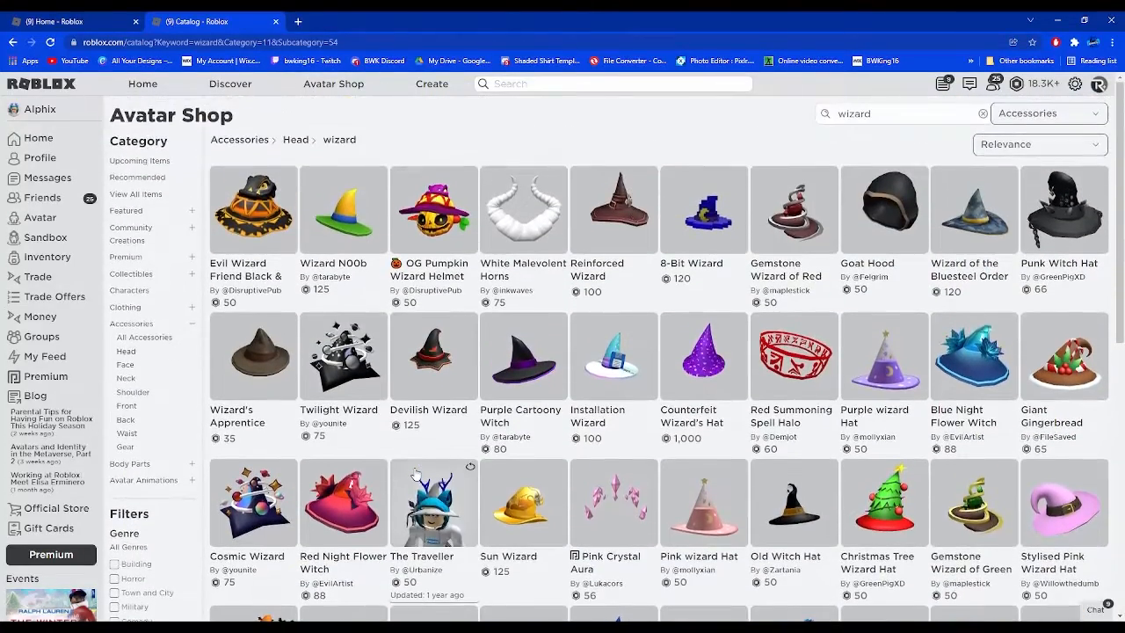
scroll(841, 299, down, 6)
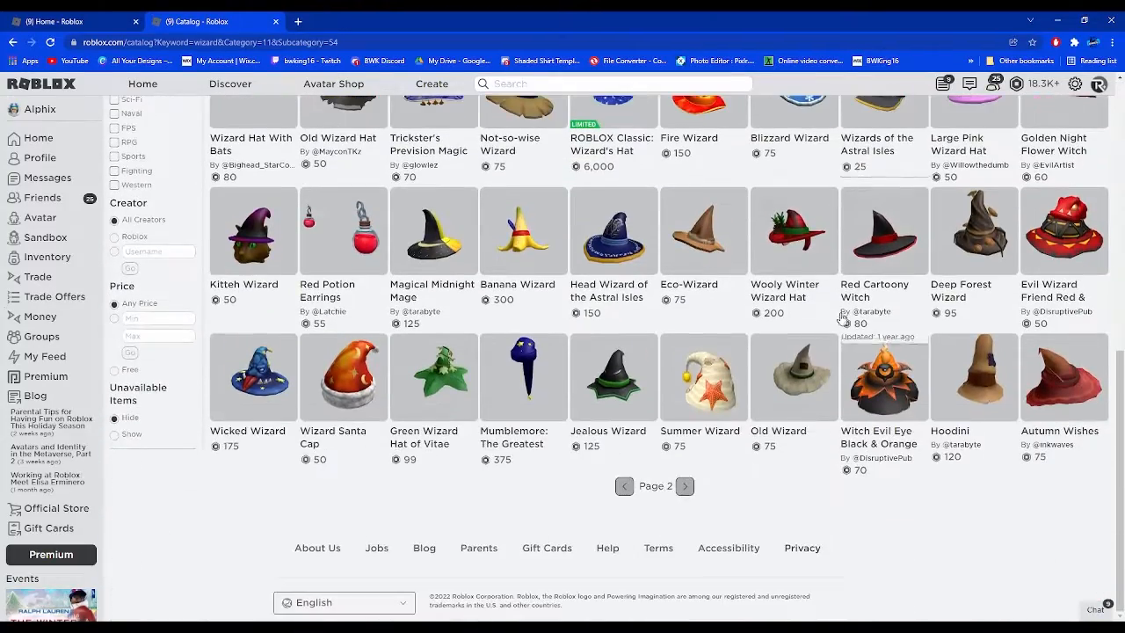
- Check the third page of wizard hats for an ice-themed option, then go back to the second page
click(686, 489)
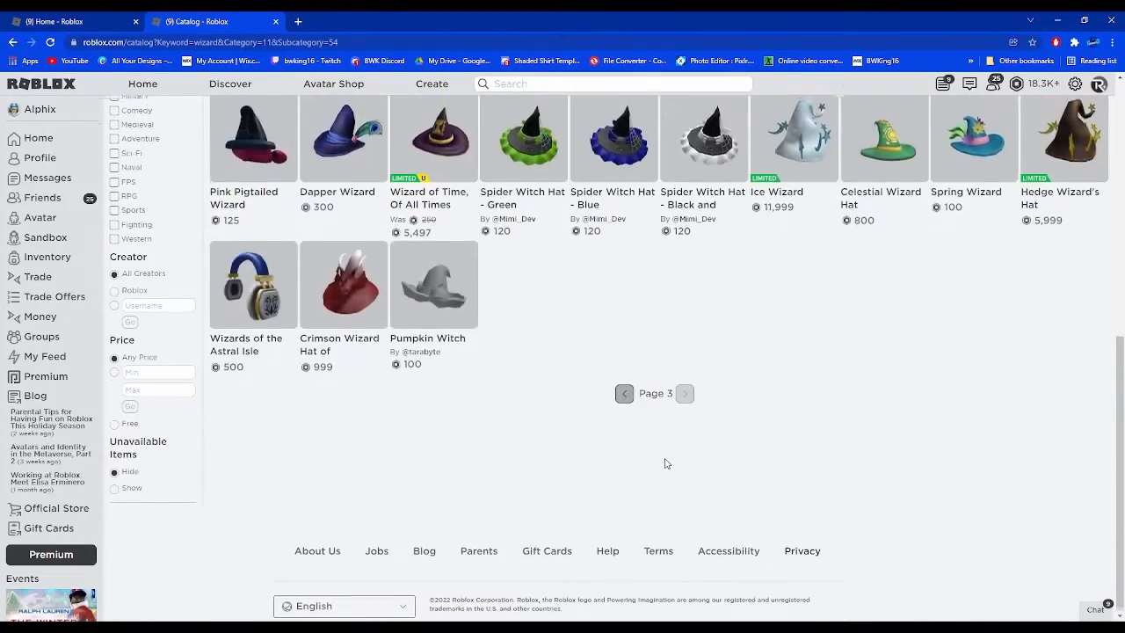
scroll(665, 461, up, 3)
scroll(666, 461, up, 1)
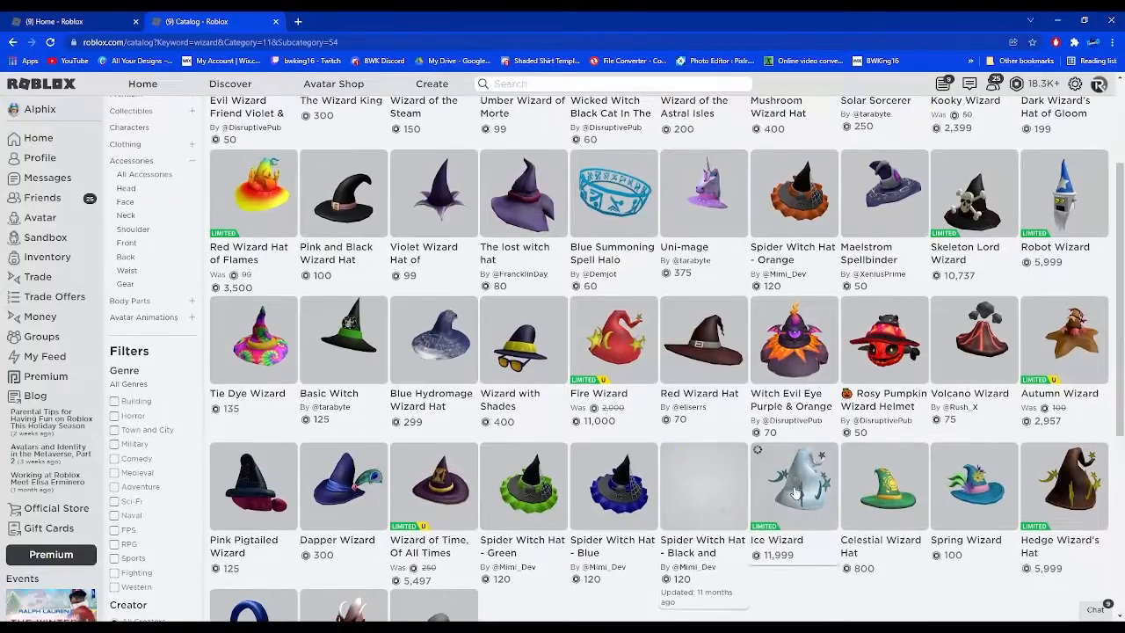
scroll(546, 415, up, 2)
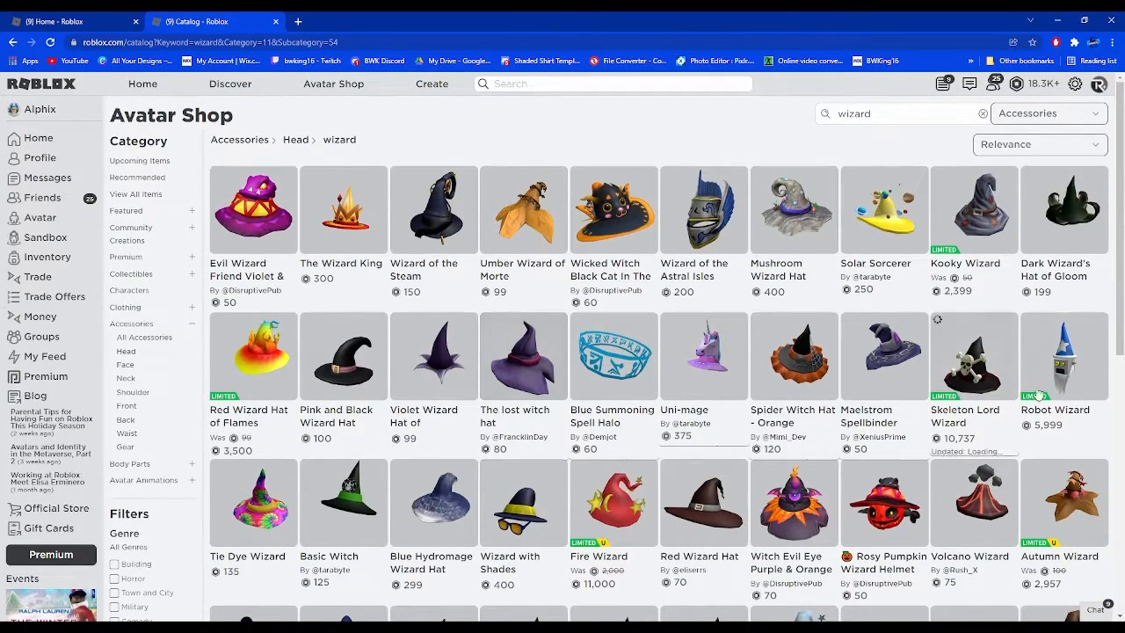
scroll(1038, 422, down, 4)
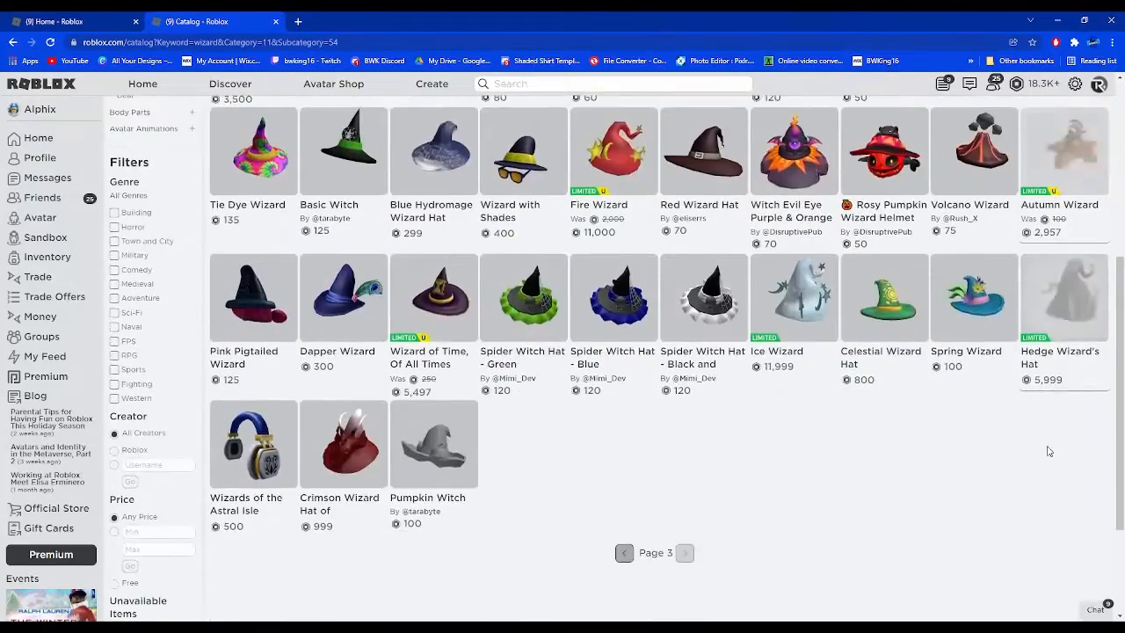
scroll(1048, 451, down, 2)
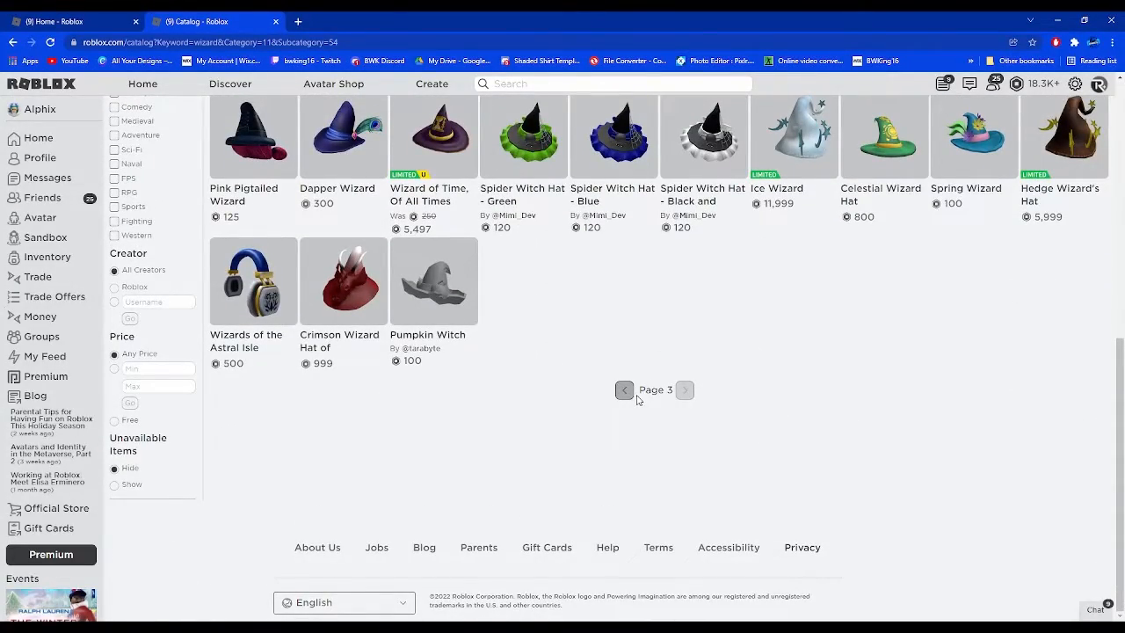
click(625, 391)
scroll(676, 361, up, 3)
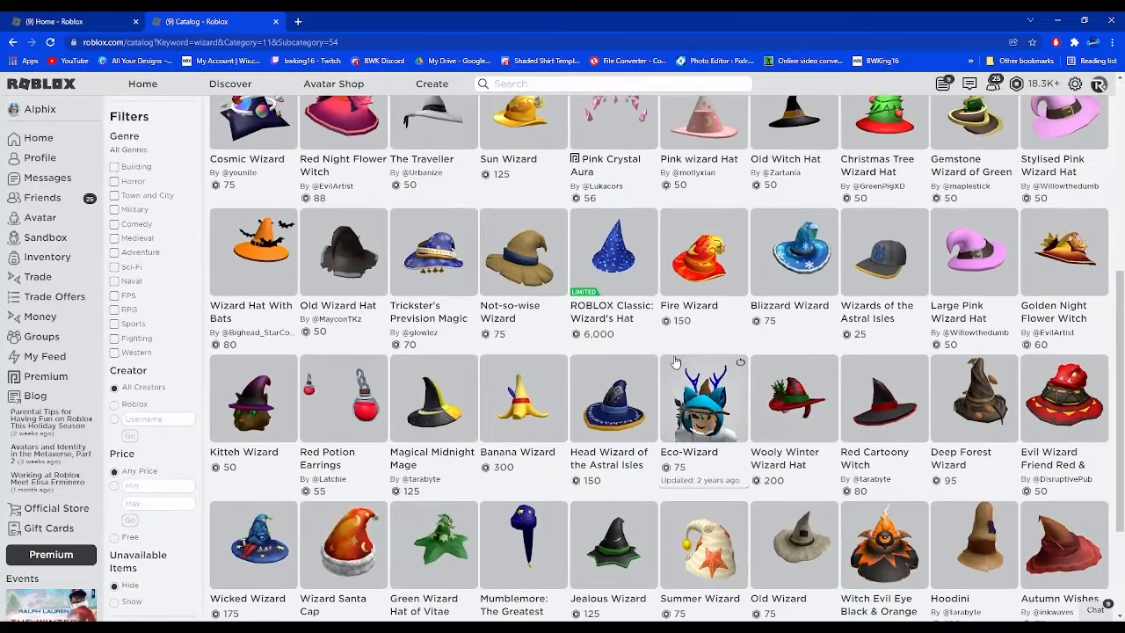
scroll(675, 362, up, 1)
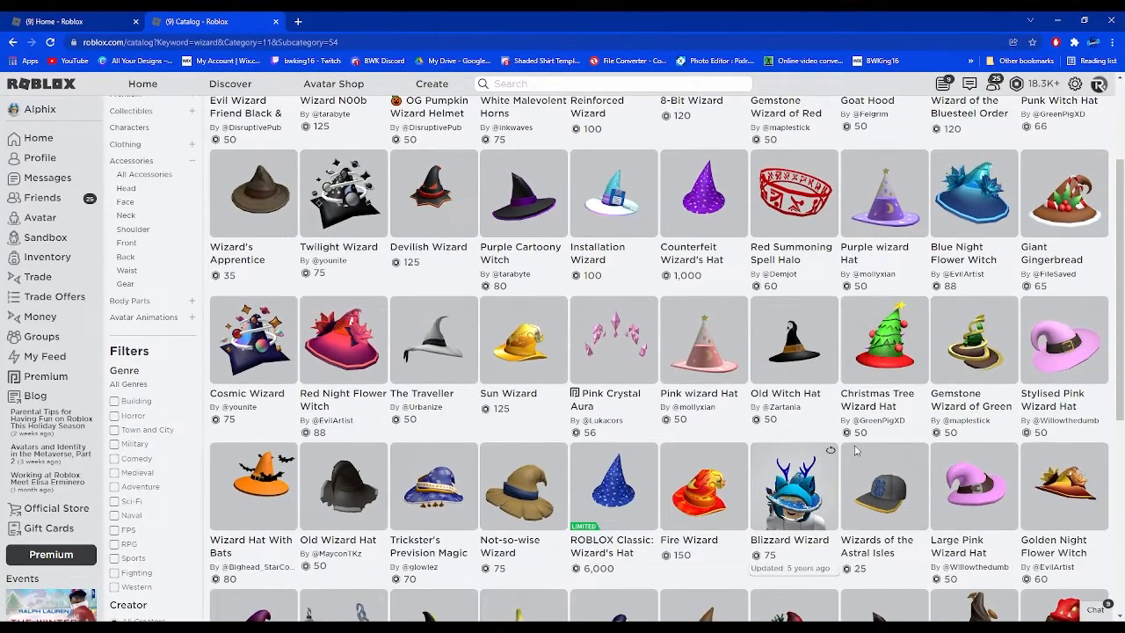
- Open the Blizzard Wizard hat in a new tab, copy its catalog ID from the address, and close that tab
drag(788, 386, 735, 19)
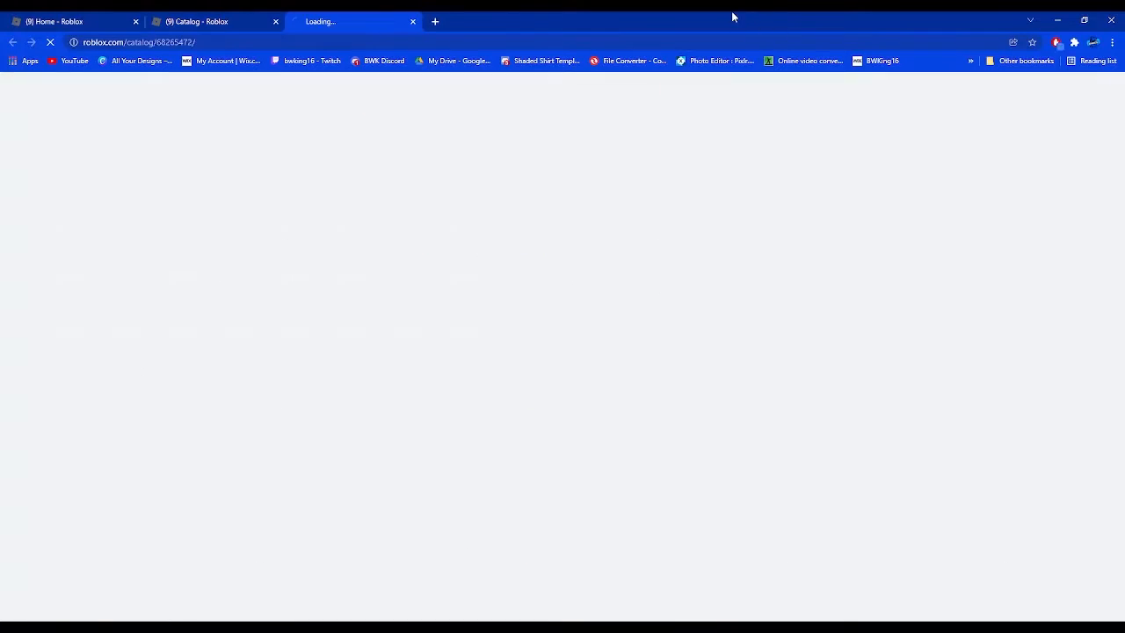
double_click(180, 41)
key(ctrl+c)
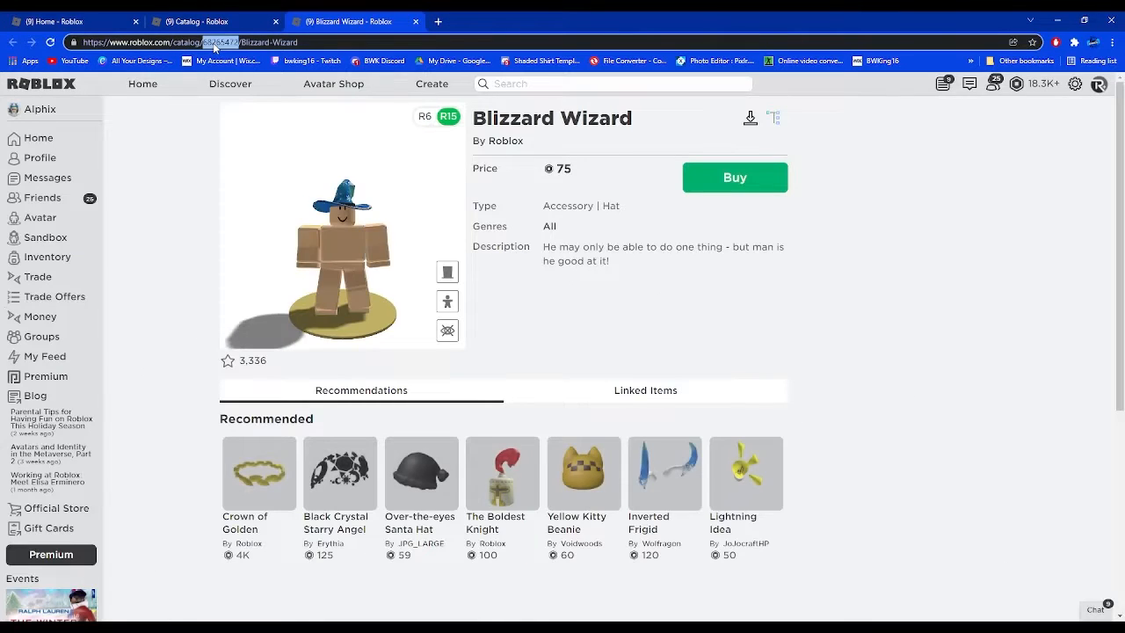
click(415, 22)
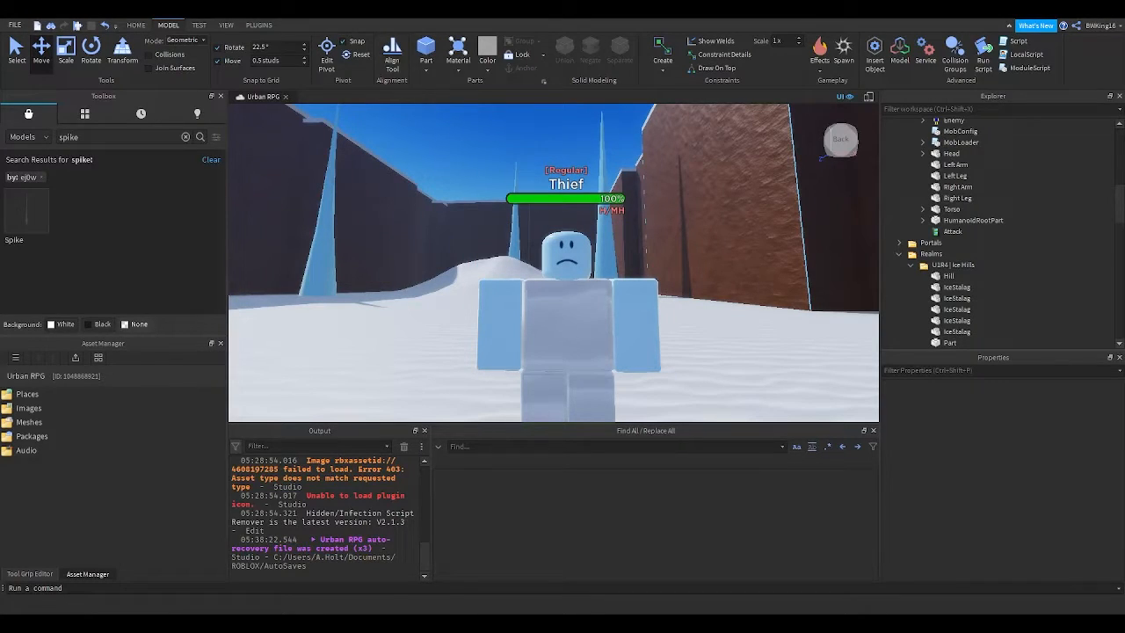
- Switch to Roblox Studio and insert catalog item 68265472 with the Load Catalog Items plugin
click(269, 25)
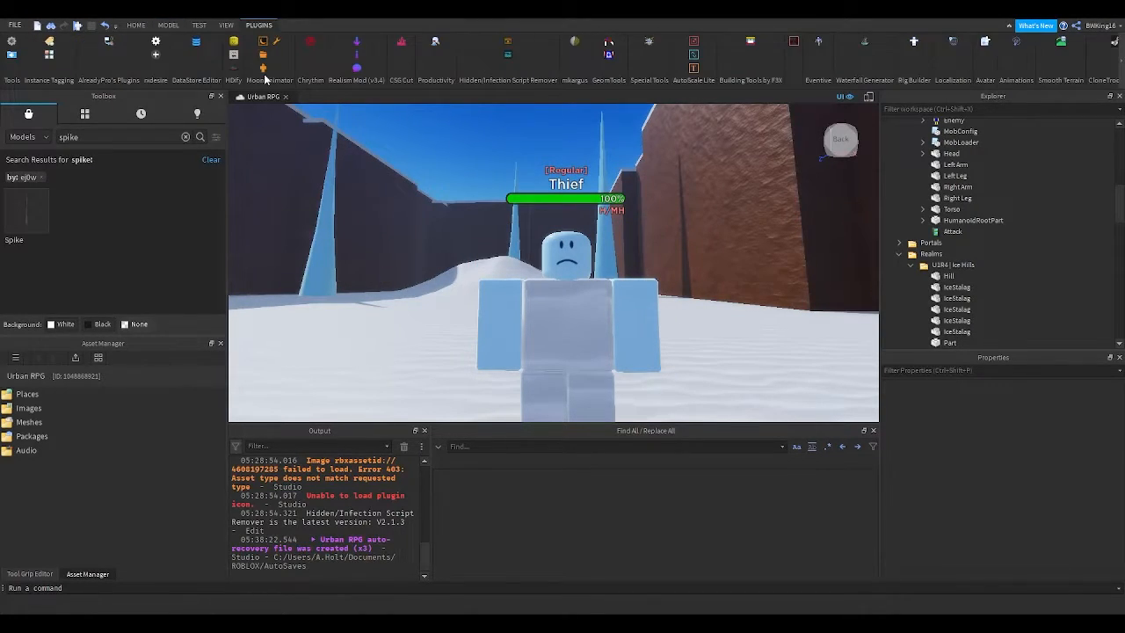
click(155, 56)
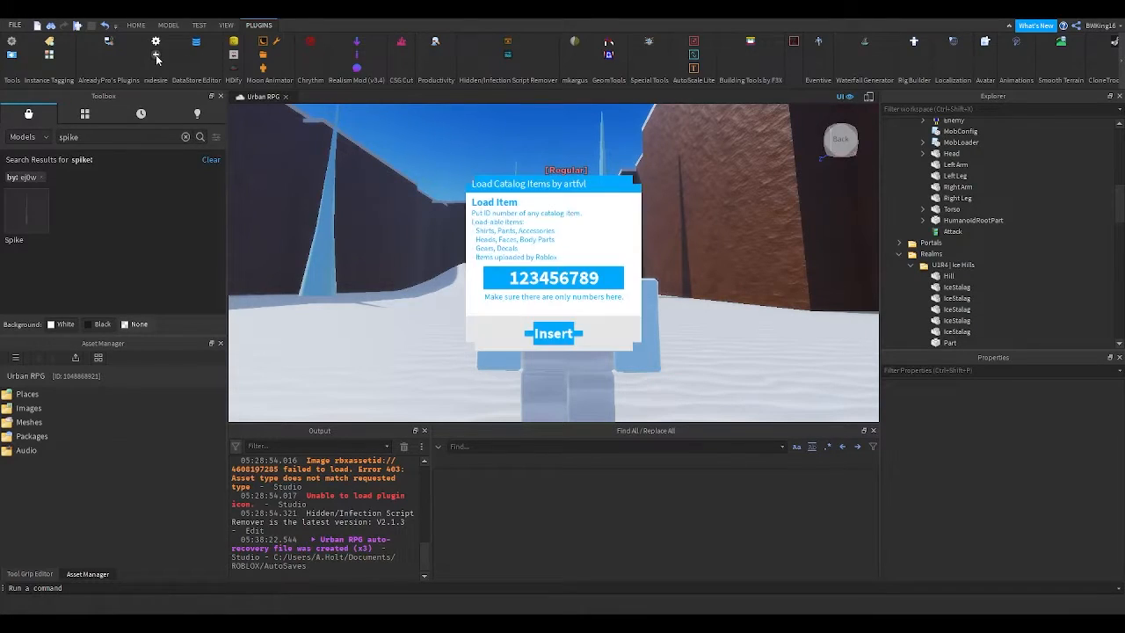
click(555, 276)
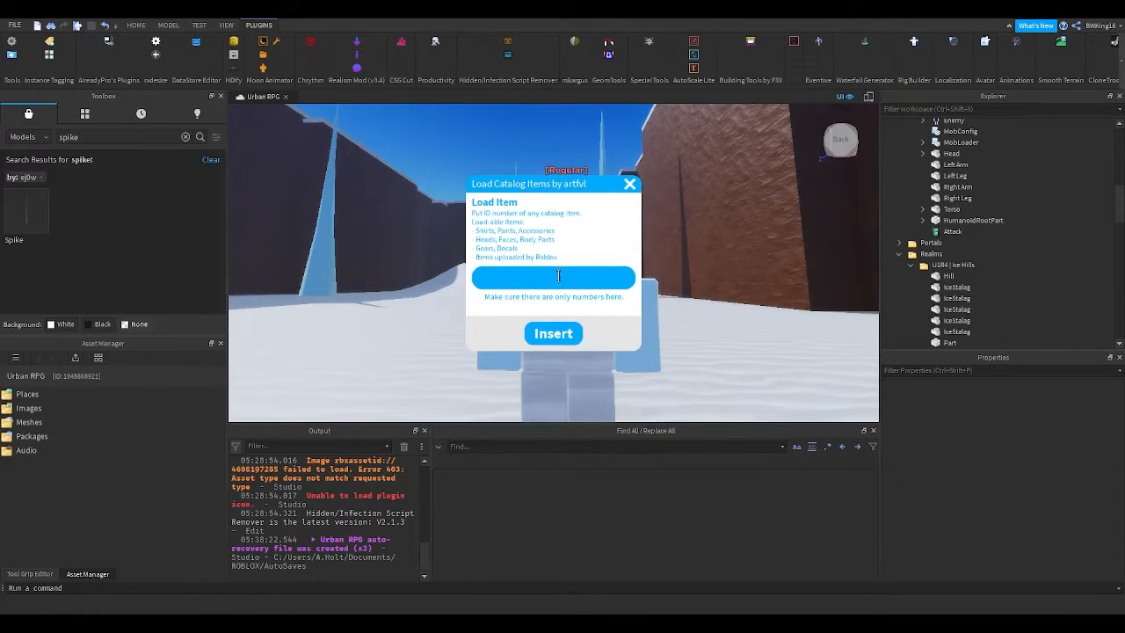
key(ctrl+v)
click(553, 333)
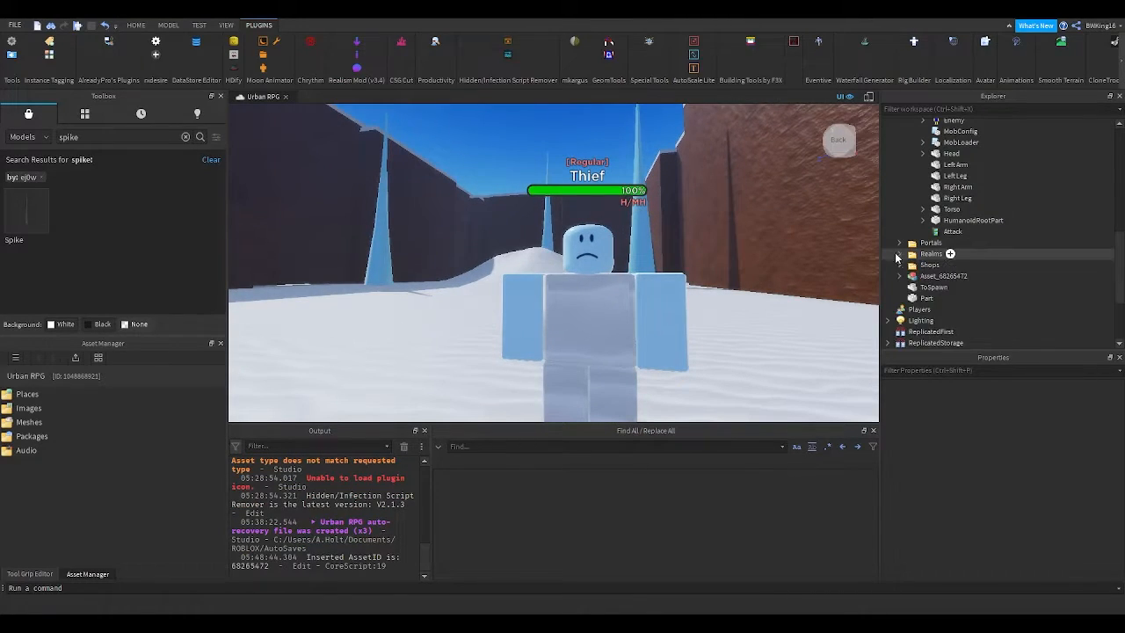
- Locate the SnowWizard hat's Handle inside the inserted asset and inspect it up close in the scene
click(899, 253)
click(923, 287)
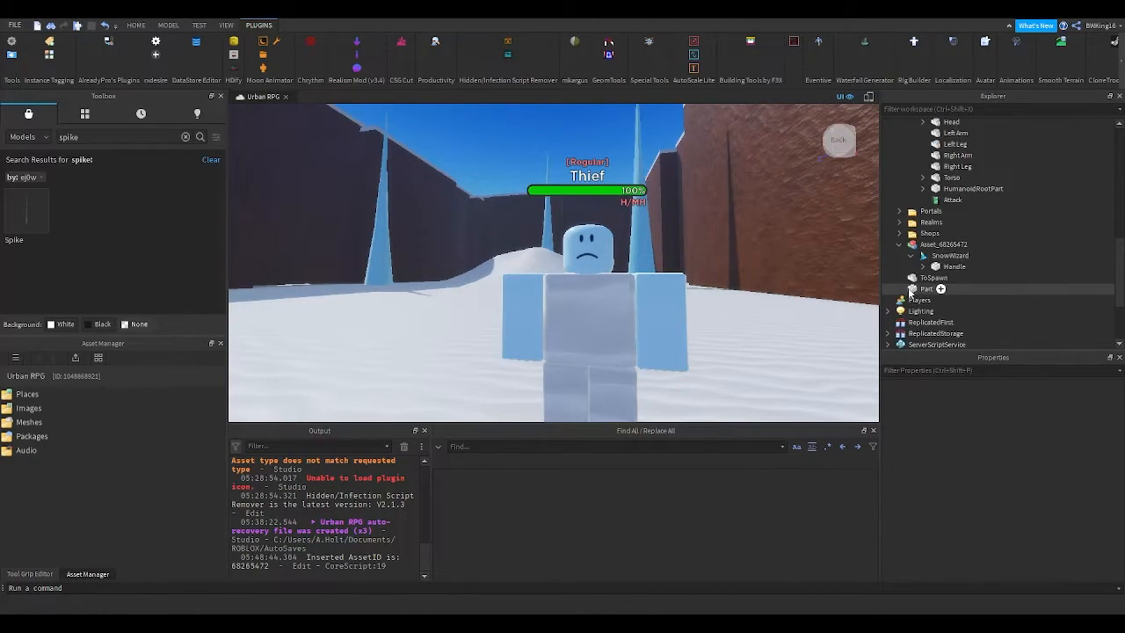
click(954, 266)
key(f)
right_drag(737, 297, 742, 296)
click(742, 296)
right_drag(566, 298, 562, 300)
scroll(560, 298, down, 5)
click(957, 267)
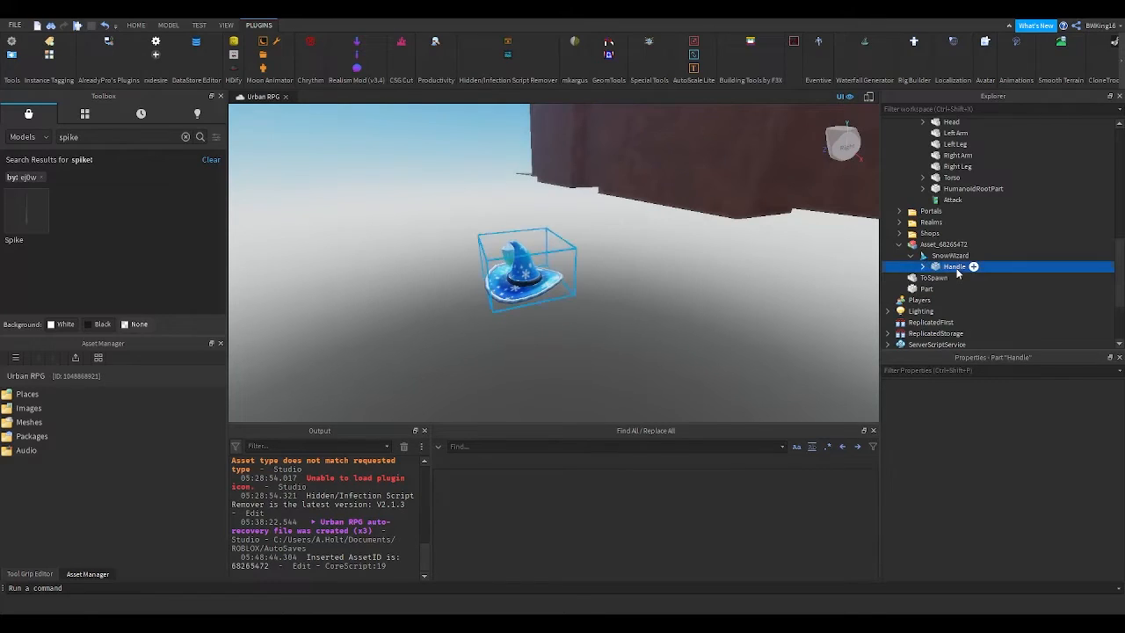
scroll(677, 255, down, 1)
scroll(678, 260, up, 3)
scroll(678, 260, down, 4)
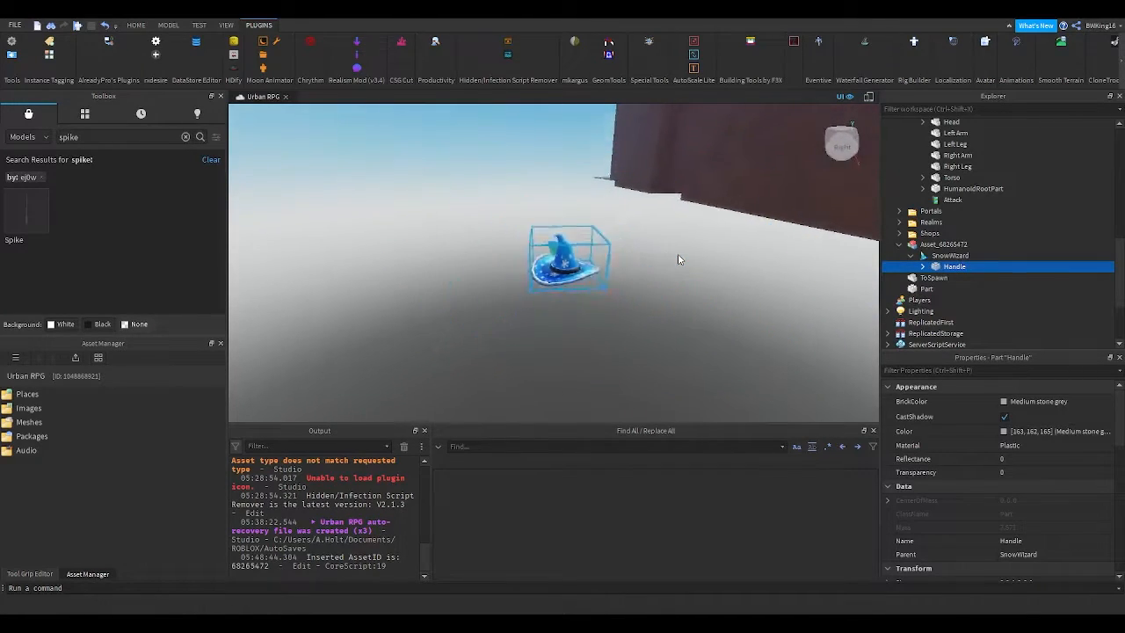
scroll(678, 256, up, 2)
scroll(668, 273, down, 2)
click(567, 305)
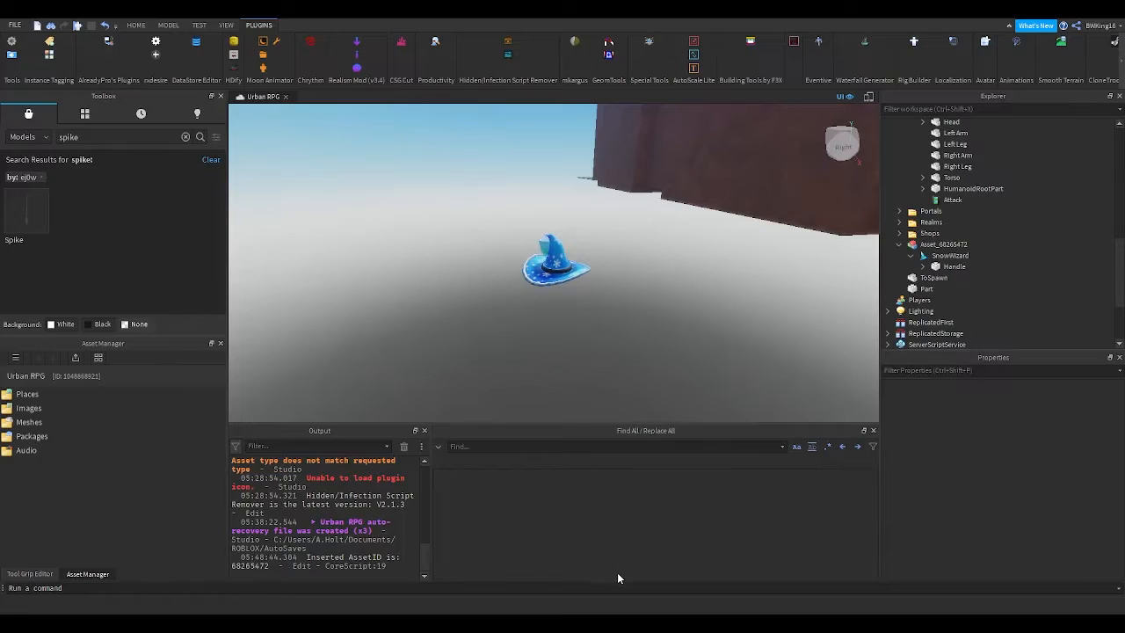
- Insert a MeshPart into the workspace and position it beside the wizard hat
right_drag(594, 219, 612, 227)
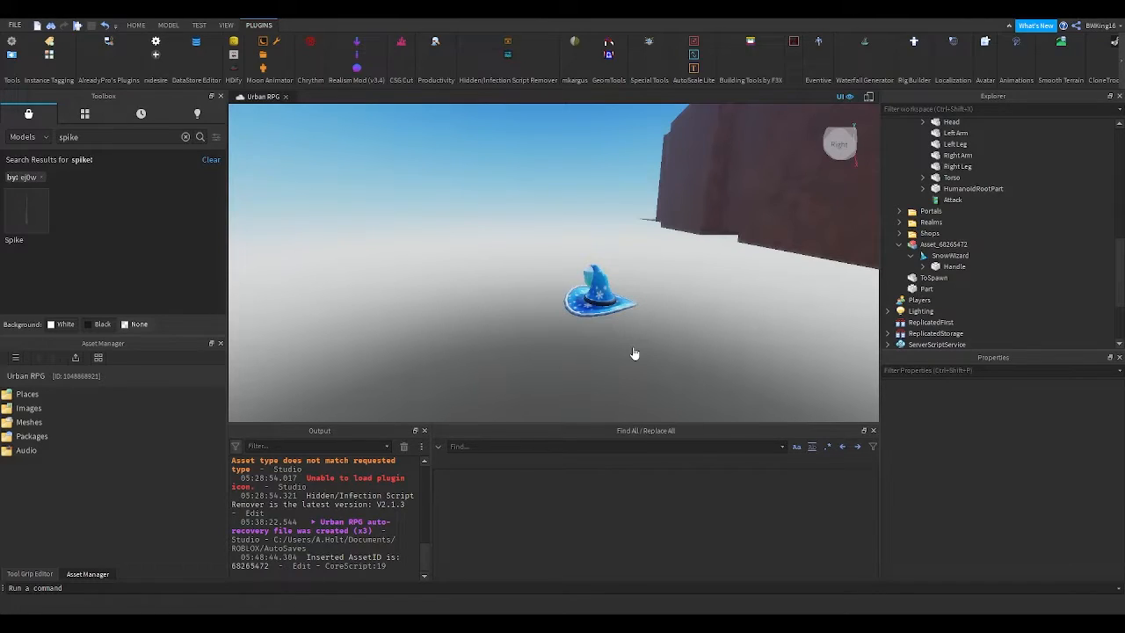
click(551, 261)
scroll(552, 262, up, 5)
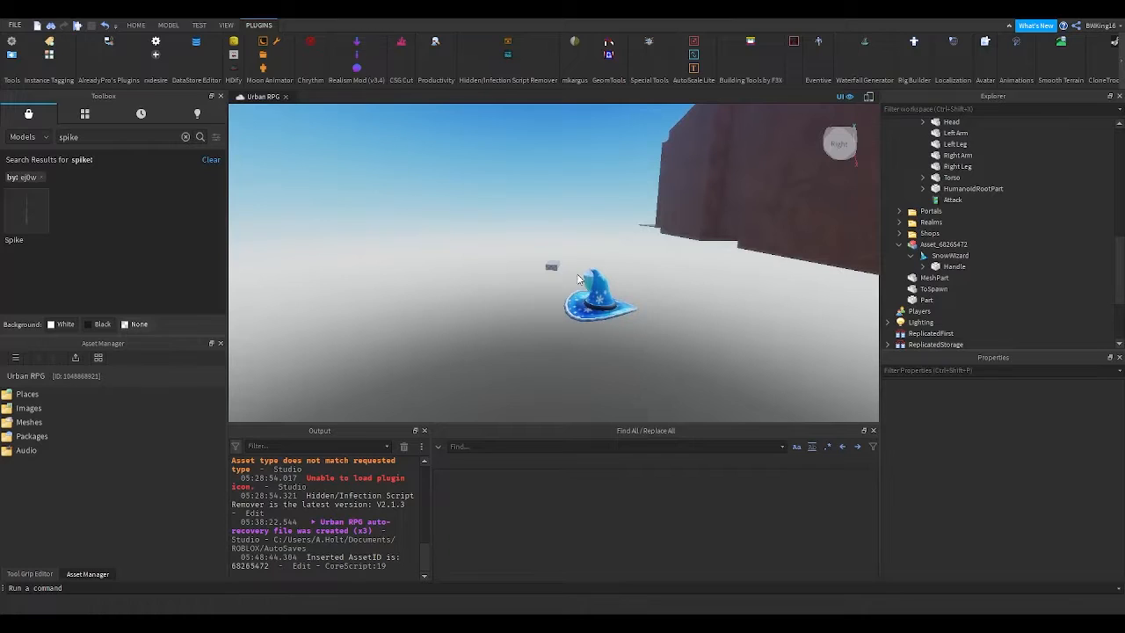
scroll(583, 300, up, 2)
drag(583, 300, 532, 324)
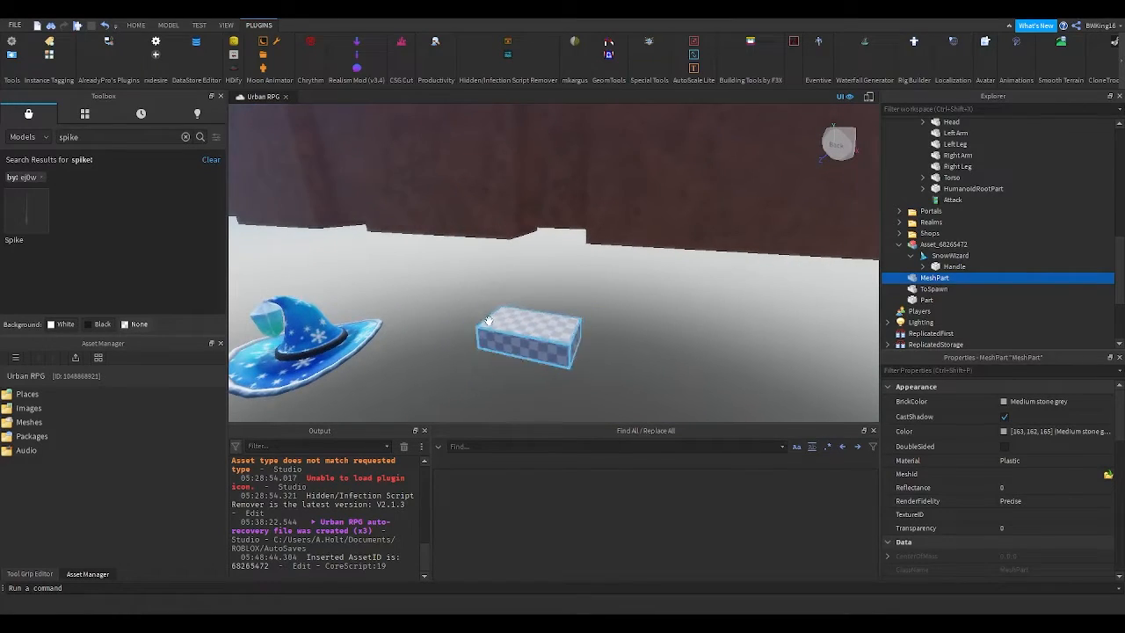
scroll(408, 300, down, 3)
- Copy the MeshId of the SnowWizard Handle's Mesh and paste it into the new MeshPart's MeshId
click(923, 266)
click(964, 288)
click(1046, 414)
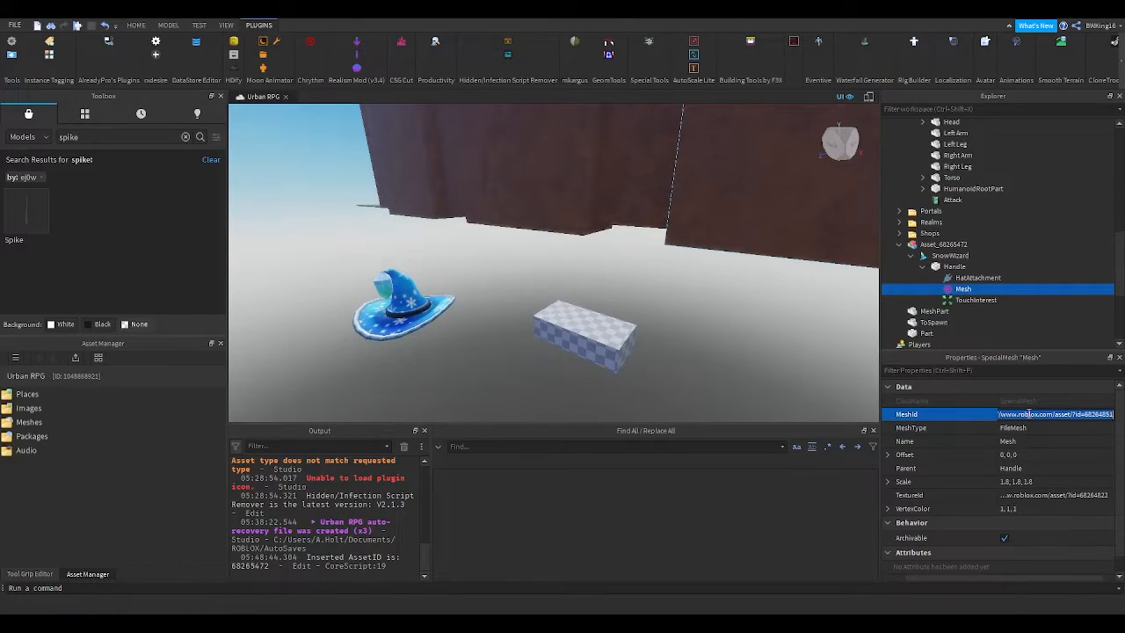
click(934, 311)
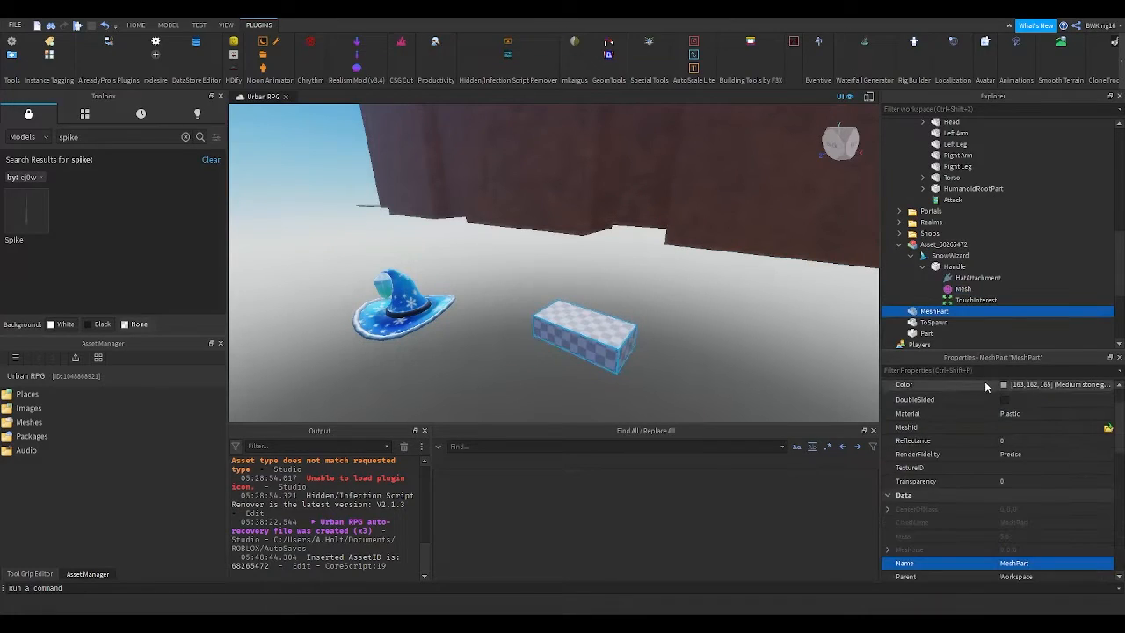
click(1026, 428)
key(ctrl+v)
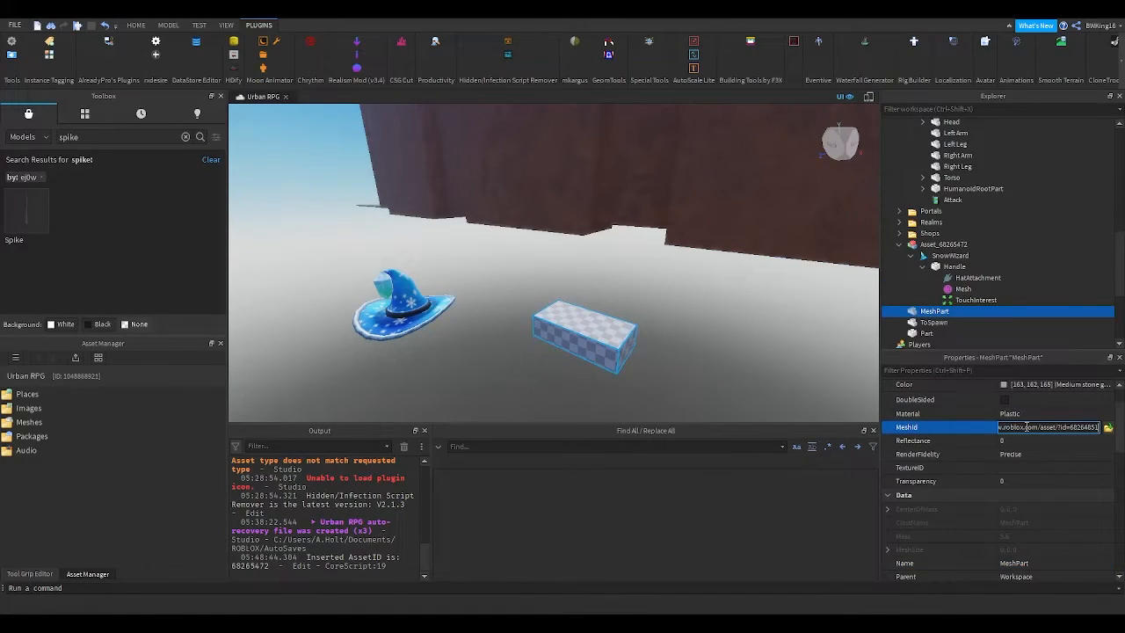
click(675, 341)
- Move the mesh hat across the snow to a spot beside the Ice Mage's legs
drag(590, 336, 577, 337)
right_drag(577, 336, 577, 337)
drag(577, 337, 577, 337)
right_drag(578, 336, 577, 336)
drag(578, 337, 614, 280)
mouse_move(614, 281)
right_down()
mouse_move(597, 269)
mouse_move(625, 274)
mouse_move(607, 302)
right_up()
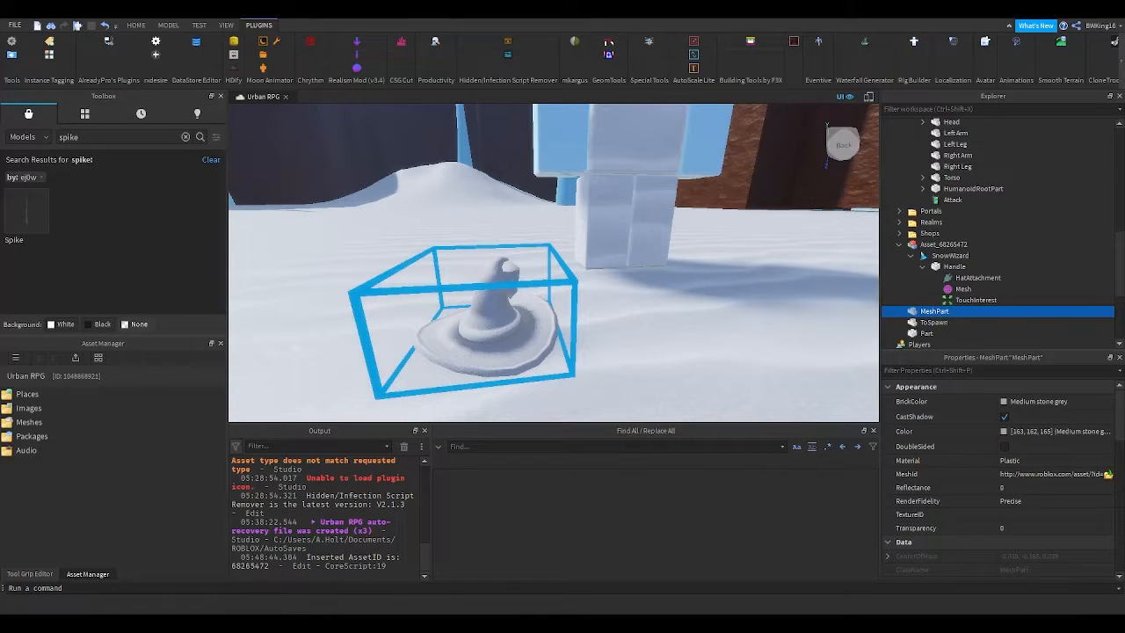
drag(535, 349, 602, 350)
key(r)
key(r)
key(r)
key(r)
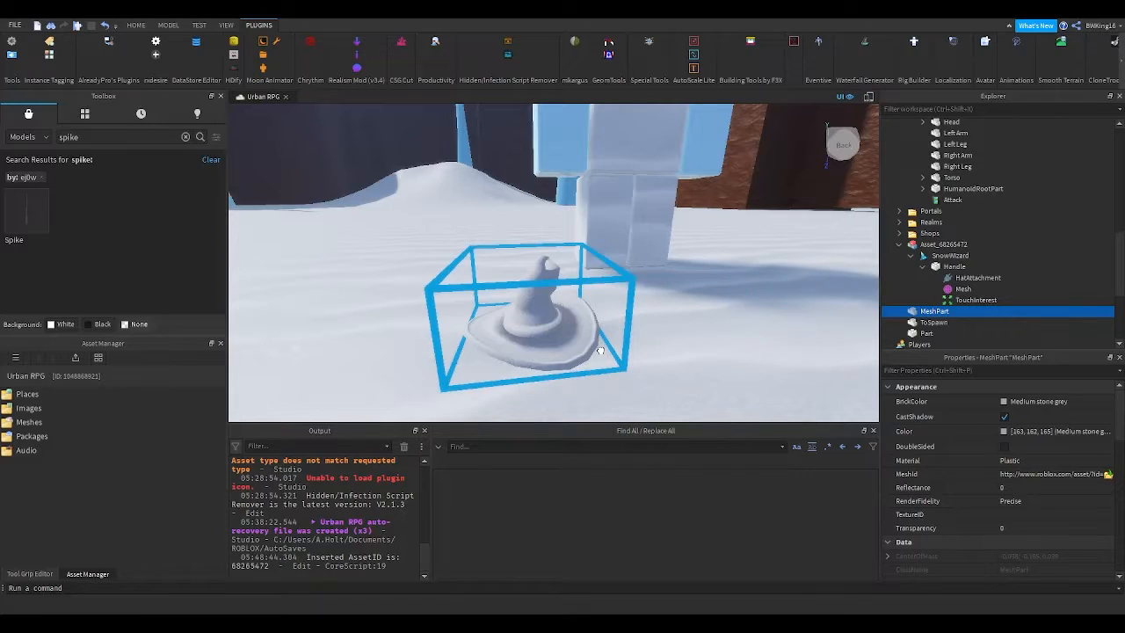
right_drag(602, 349, 647, 348)
- Collapse the Asset_68265472 model in the object tree and reselect the mesh hat in the scene
click(911, 255)
click(899, 245)
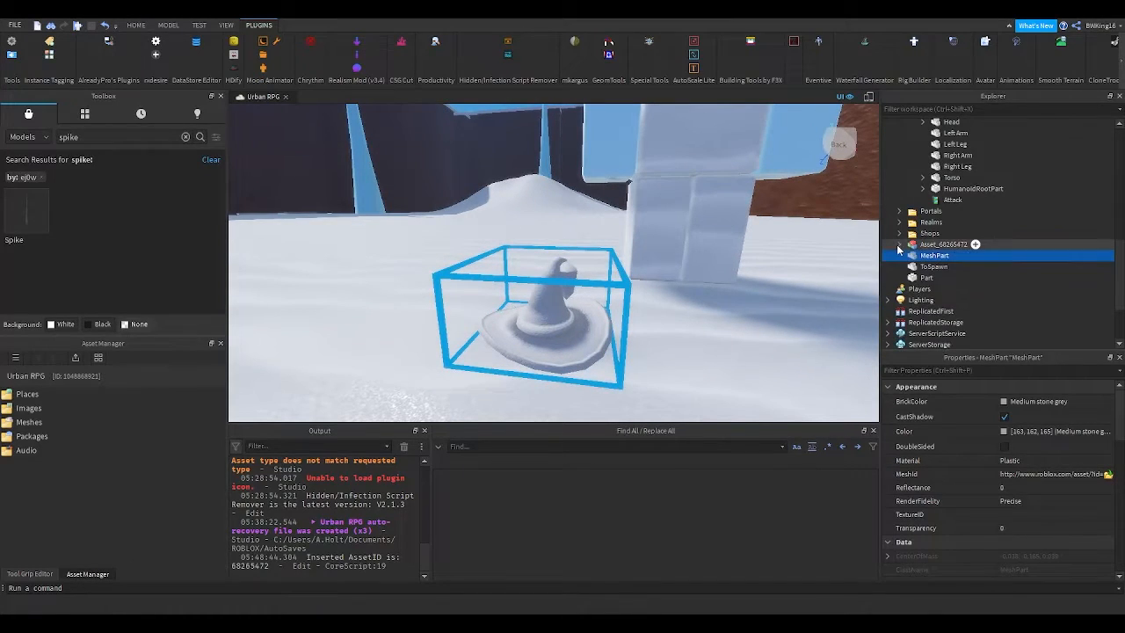
click(617, 322)
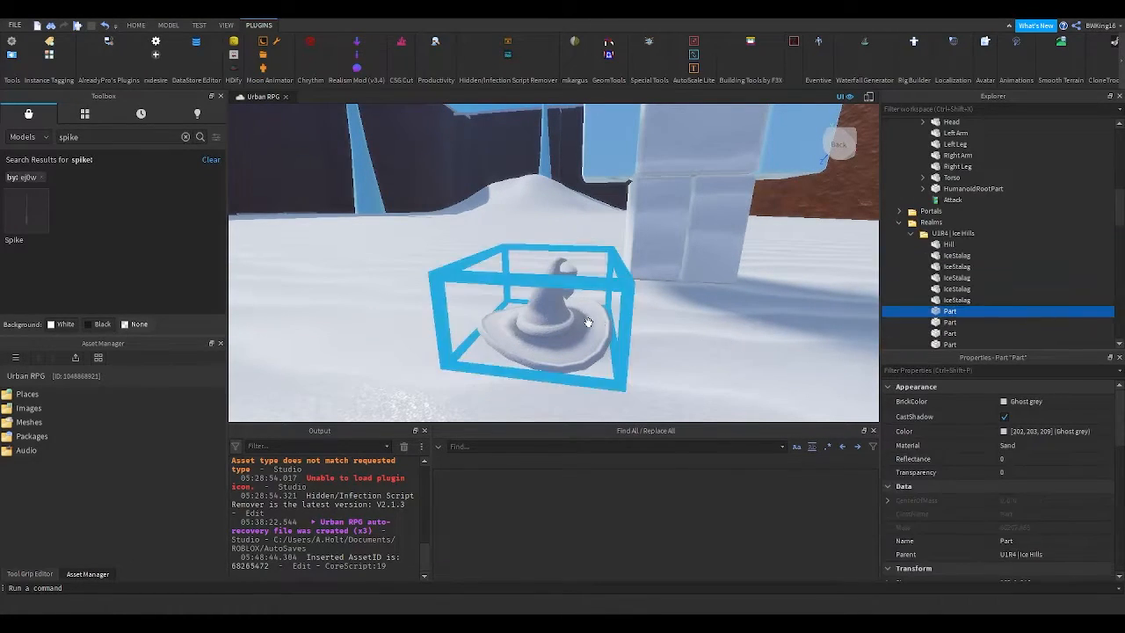
click(587, 322)
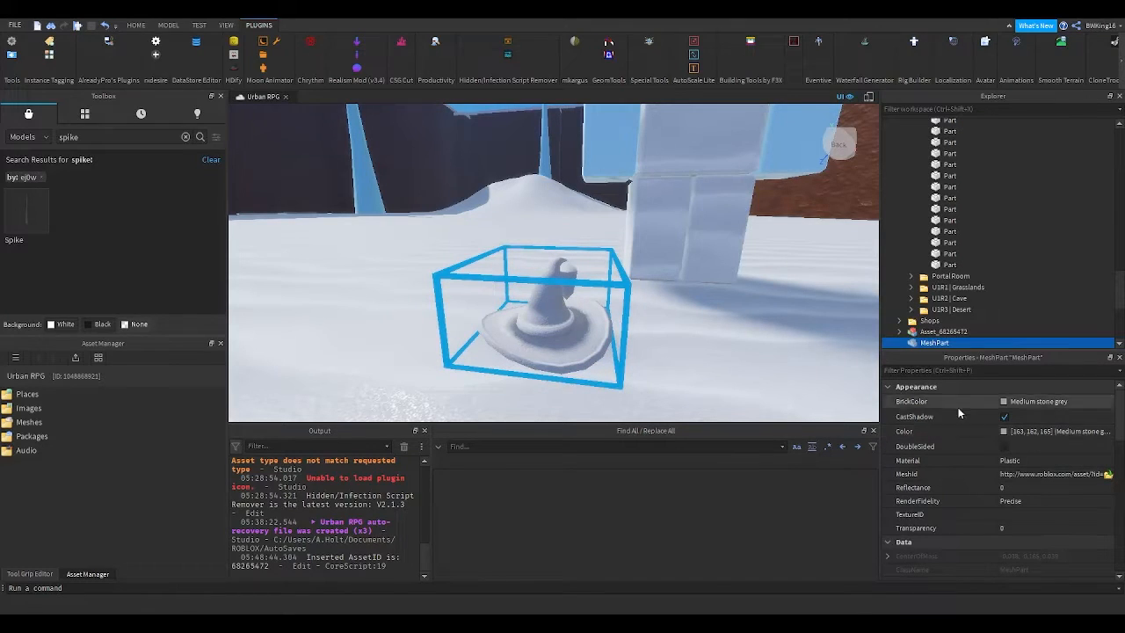
- Select both overlapping MeshParts and scale them up proportionally
scroll(659, 318, down, 5)
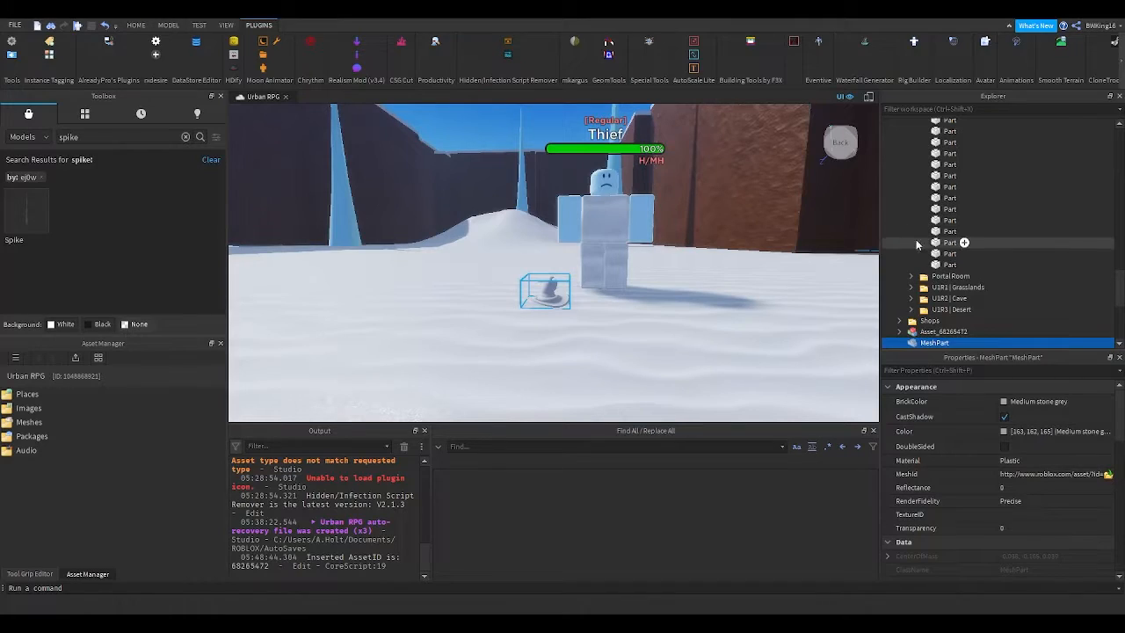
scroll(949, 263, down, 3)
ctrl+click(975, 291)
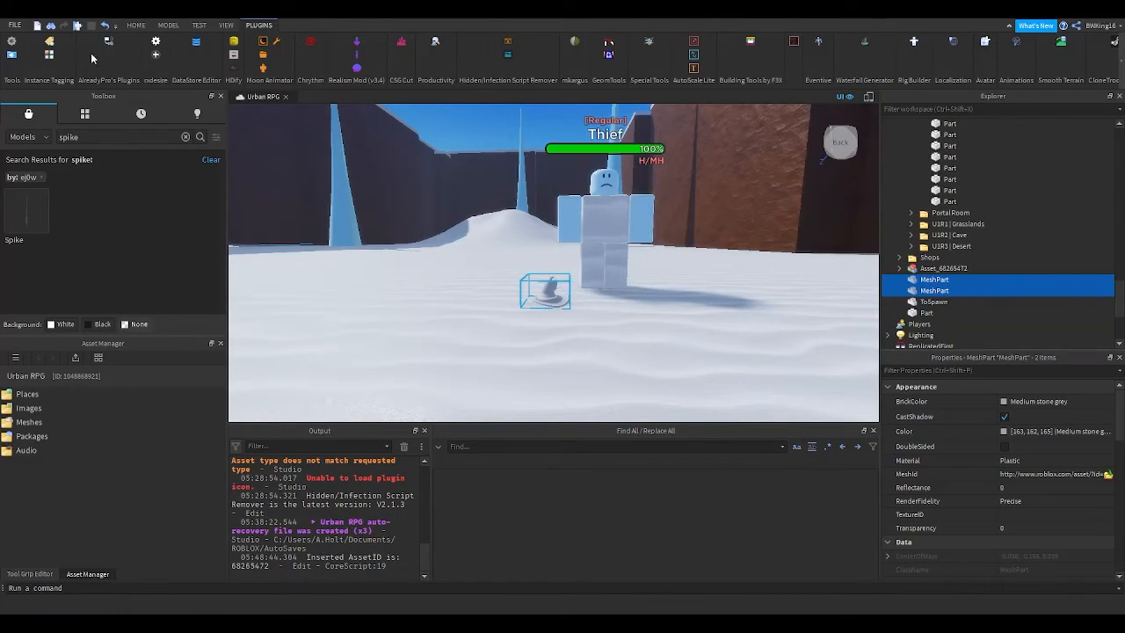
click(167, 25)
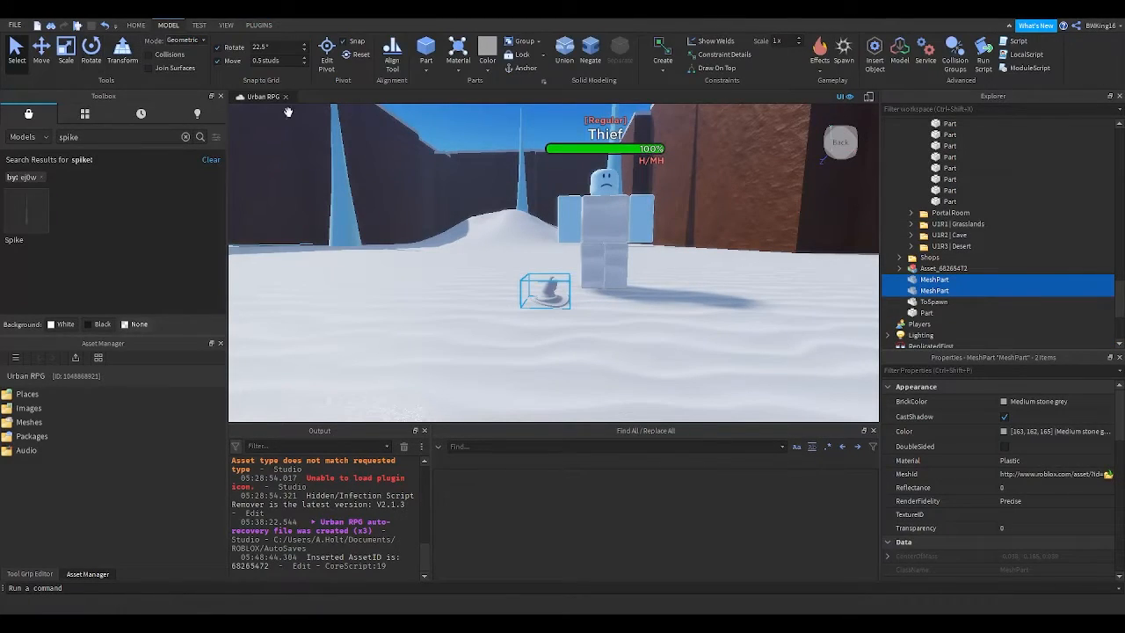
click(930, 302)
mouse_move(982, 291)
mouse_down()
mouse_move(953, 279)
mouse_move(977, 289)
mouse_up()
click(978, 291)
ctrl+click(978, 280)
click(77, 55)
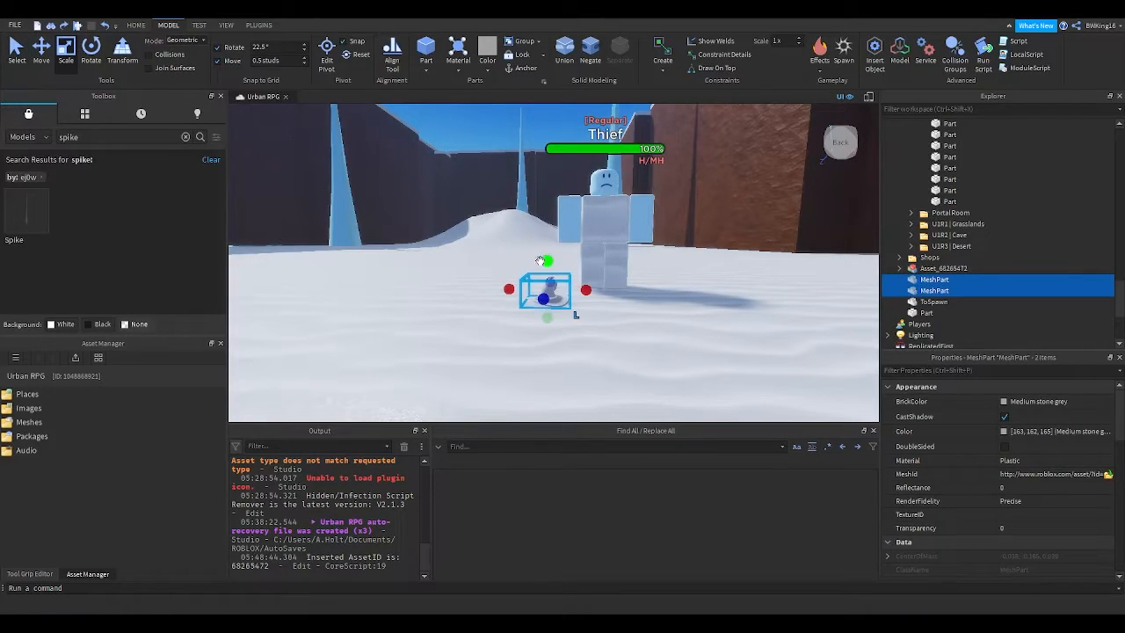
shift+drag(547, 261, 546, 235)
right_drag(547, 236, 547, 238)
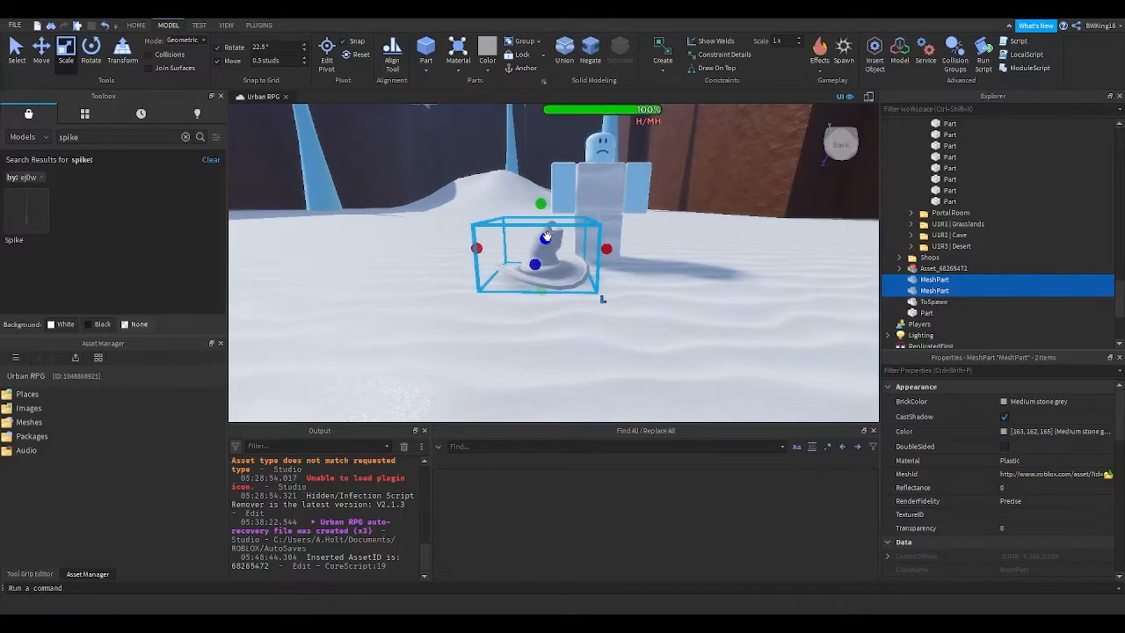
- Reselect both MeshParts and scale them down proportionally toward the size of the Ice Mage's head
click(931, 303)
click(986, 292)
ctrl+click(987, 282)
mouse_move(542, 203)
shift+mouse_down()
mouse_move(541, 233)
mouse_move(532, 209)
shift+mouse_up()
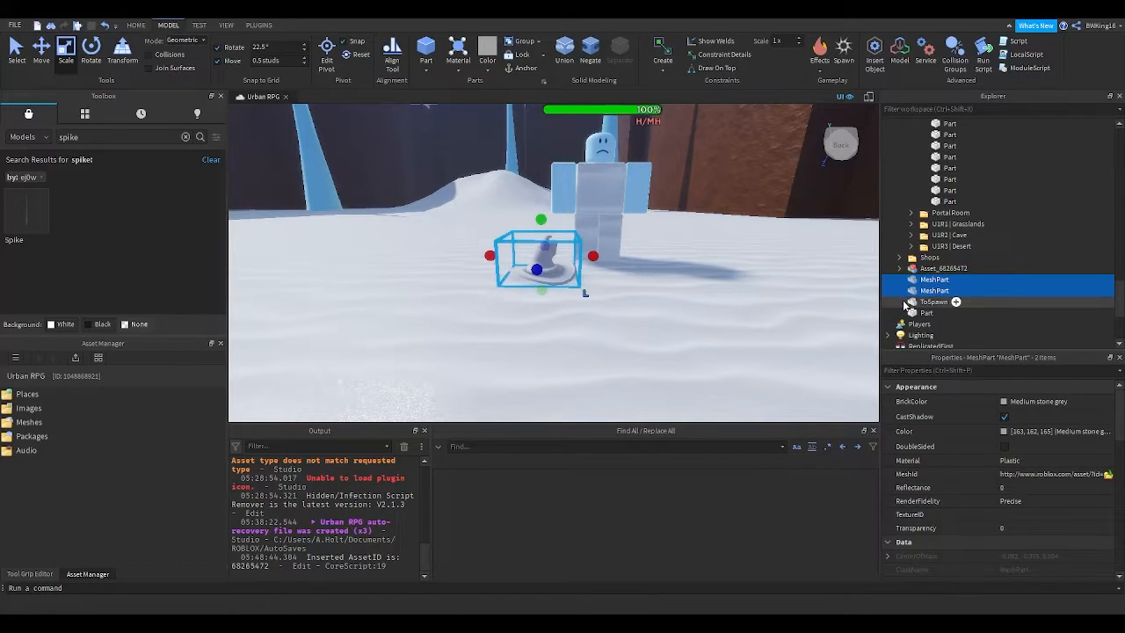
- Delete the duplicate MeshPart and stretch the remaining hat to about 1.37 studs tall
click(956, 290)
key(Delete)
click(552, 257)
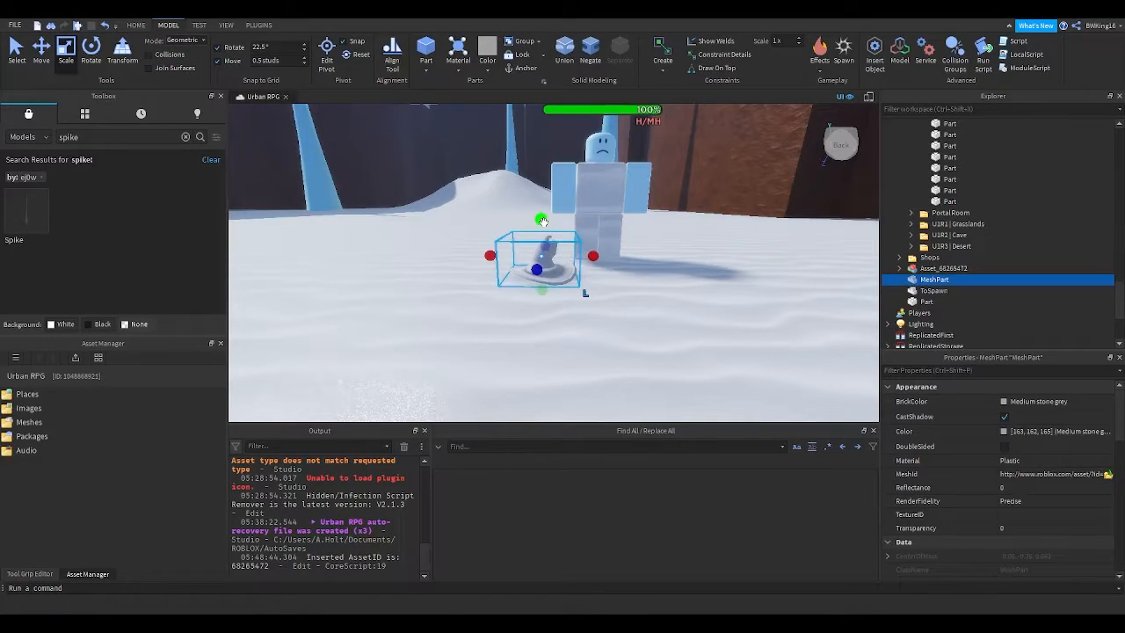
drag(538, 213, 541, 188)
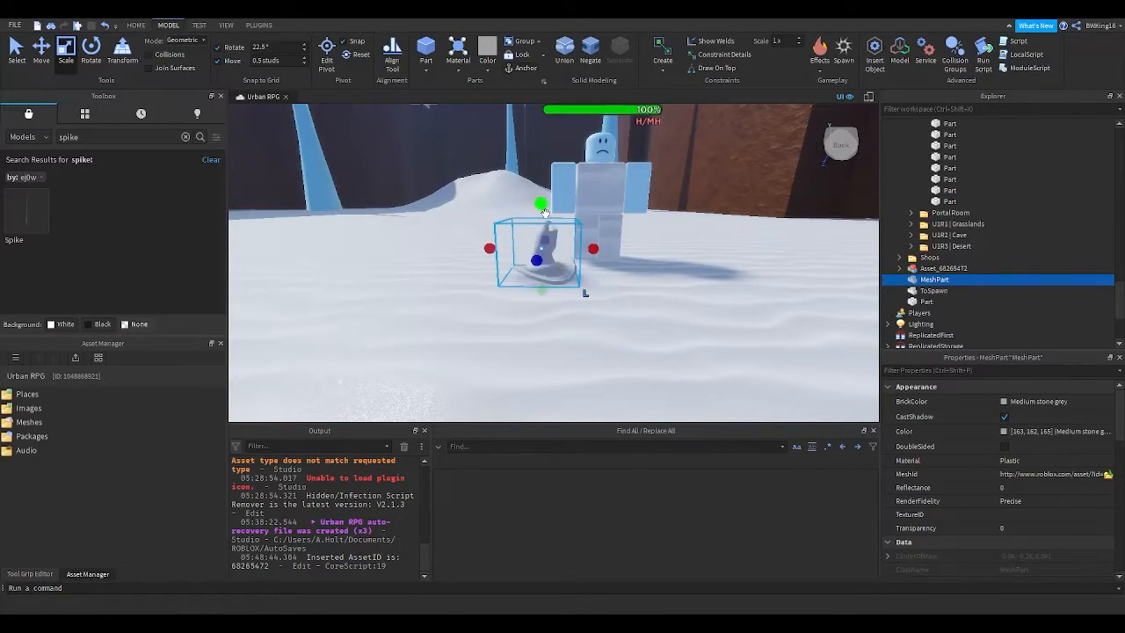
- Place the hat on top of the Ice Mage's head and shift it sideways toward the head's centre
drag(564, 287, 564, 301)
right_drag(565, 301, 564, 300)
drag(565, 301, 564, 300)
right_drag(564, 301, 564, 301)
drag(565, 301, 564, 300)
right_drag(564, 300, 564, 299)
drag(564, 300, 563, 287)
right_drag(564, 287, 564, 287)
scroll(563, 287, up, 4)
scroll(563, 286, down, 5)
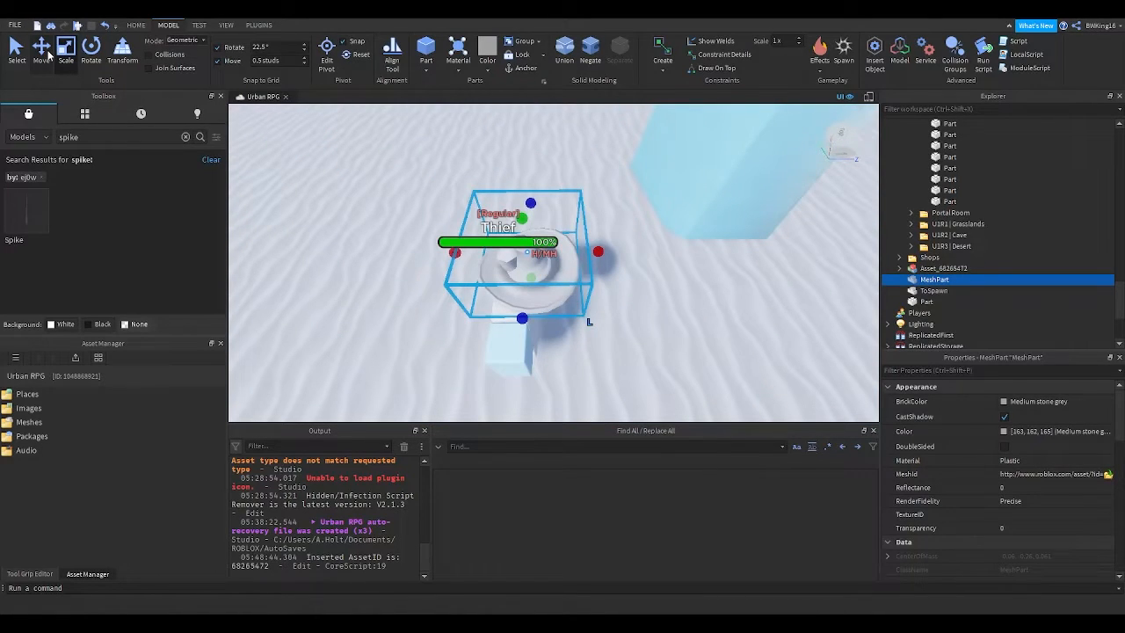
click(46, 50)
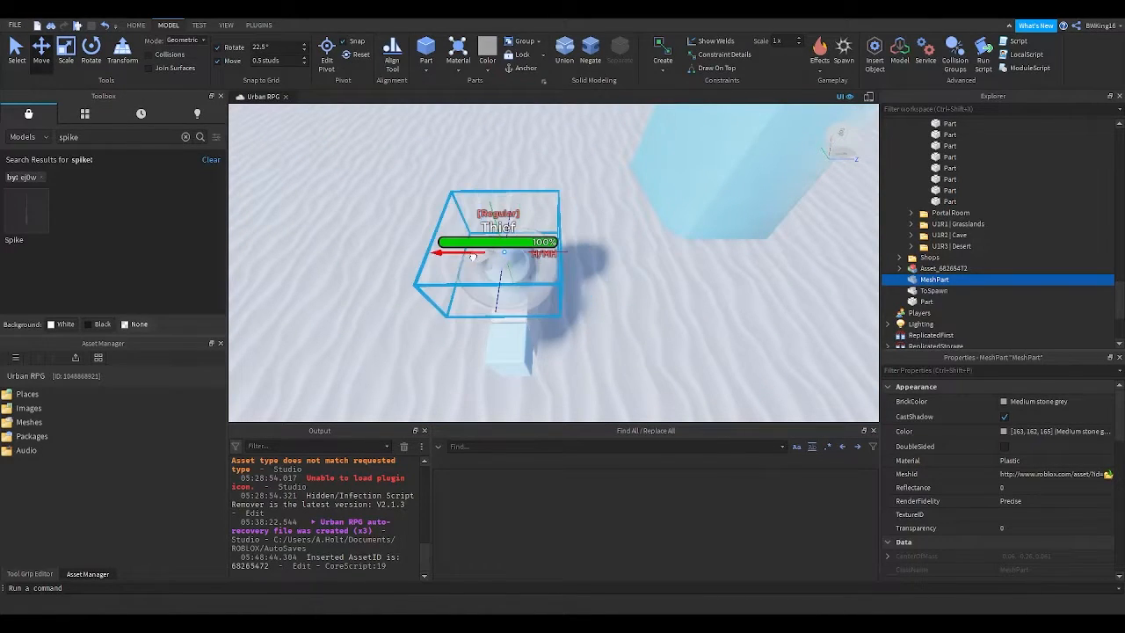
scroll(465, 256, up, 5)
right_drag(465, 257, 575, 349)
- Examine the color and material properties of the Ice Mage's Right Leg
click(575, 349)
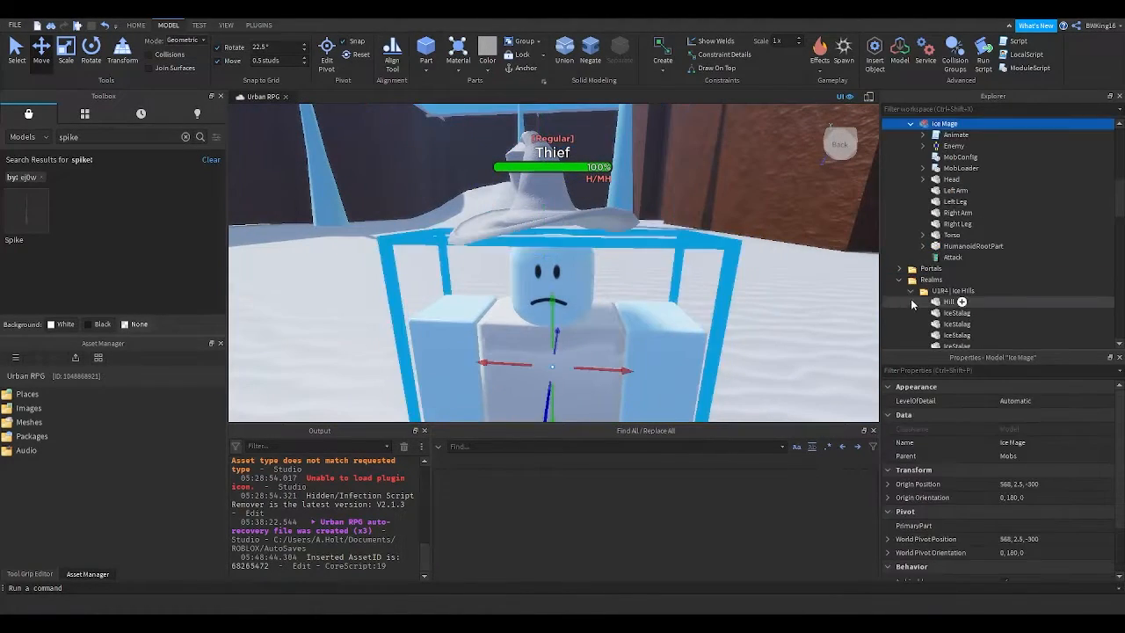
click(757, 265)
click(548, 201)
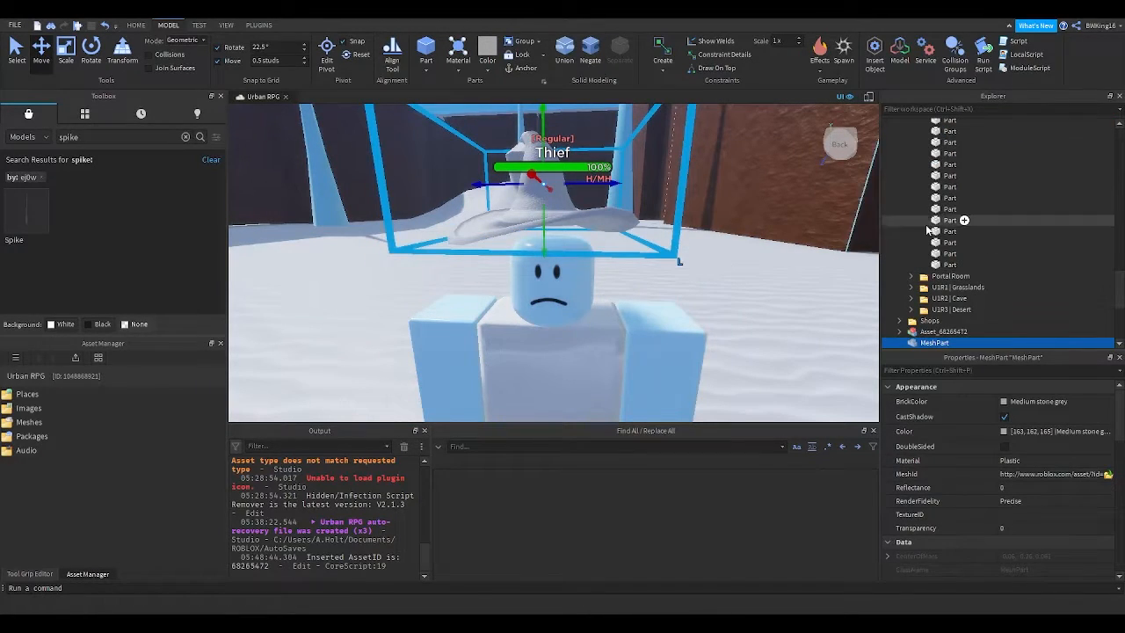
scroll(938, 227, up, 6)
scroll(936, 231, up, 4)
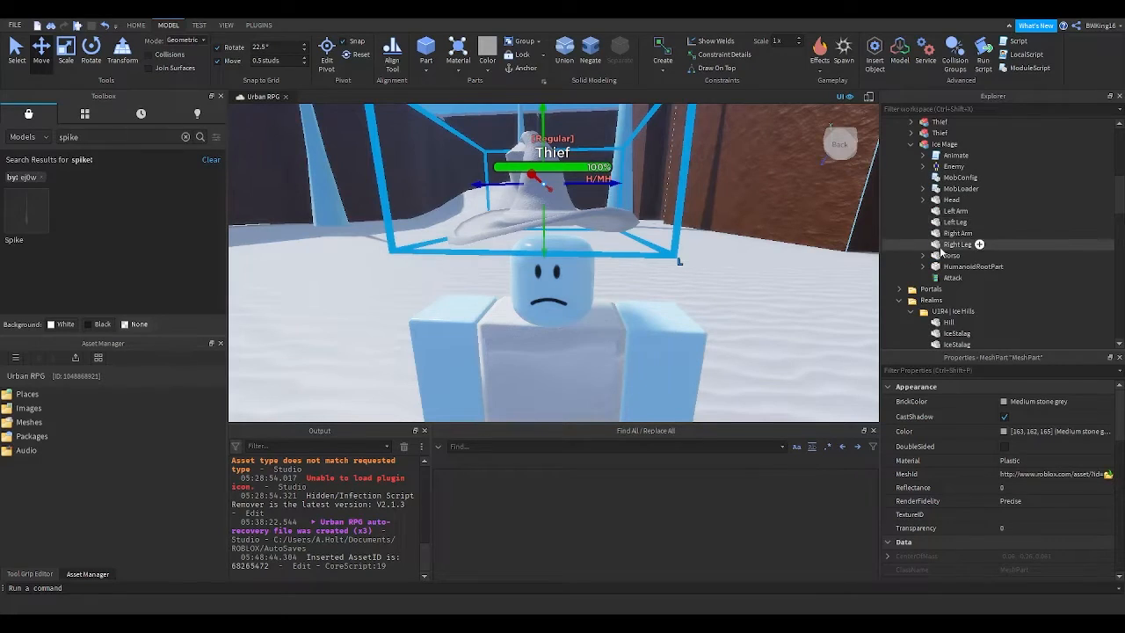
click(958, 244)
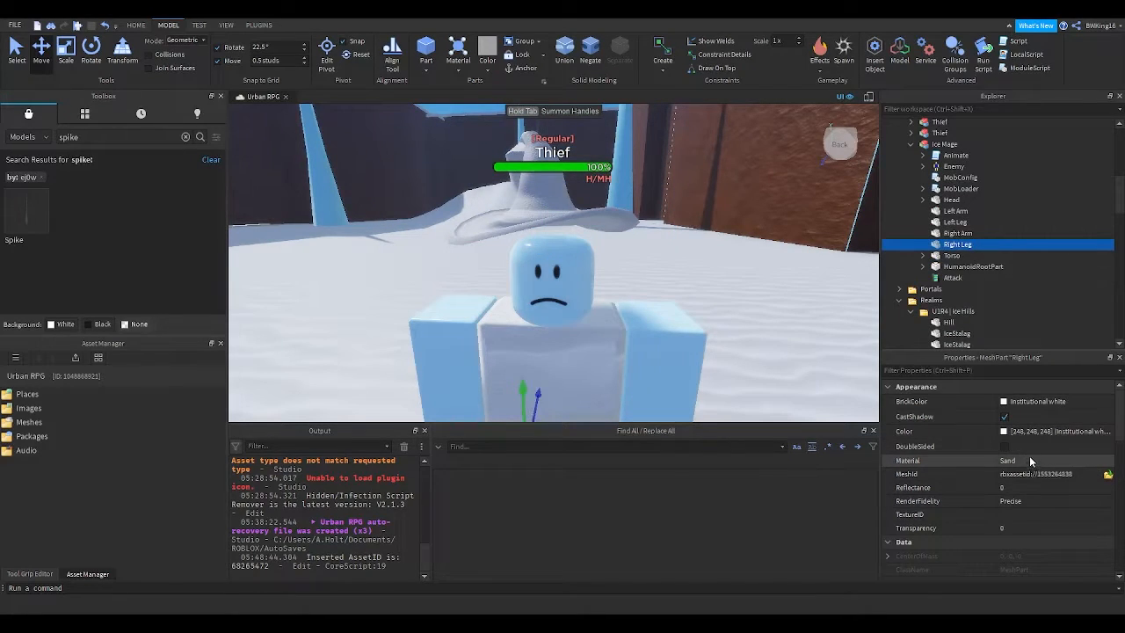
click(1029, 431)
right_drag(754, 280, 770, 294)
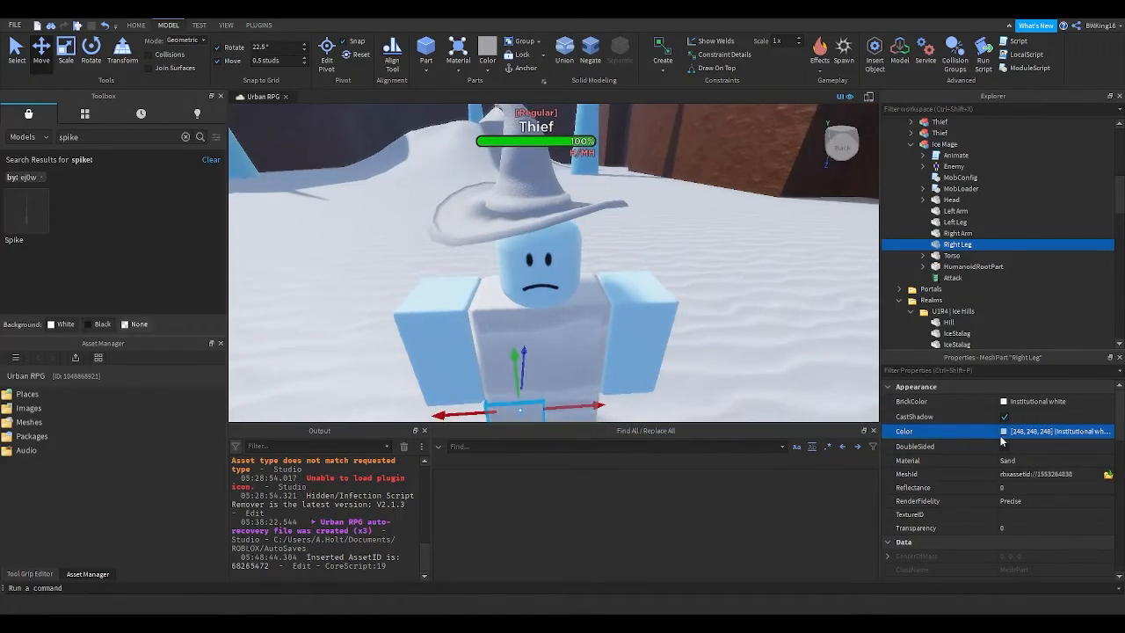
click(1030, 442)
click(1027, 447)
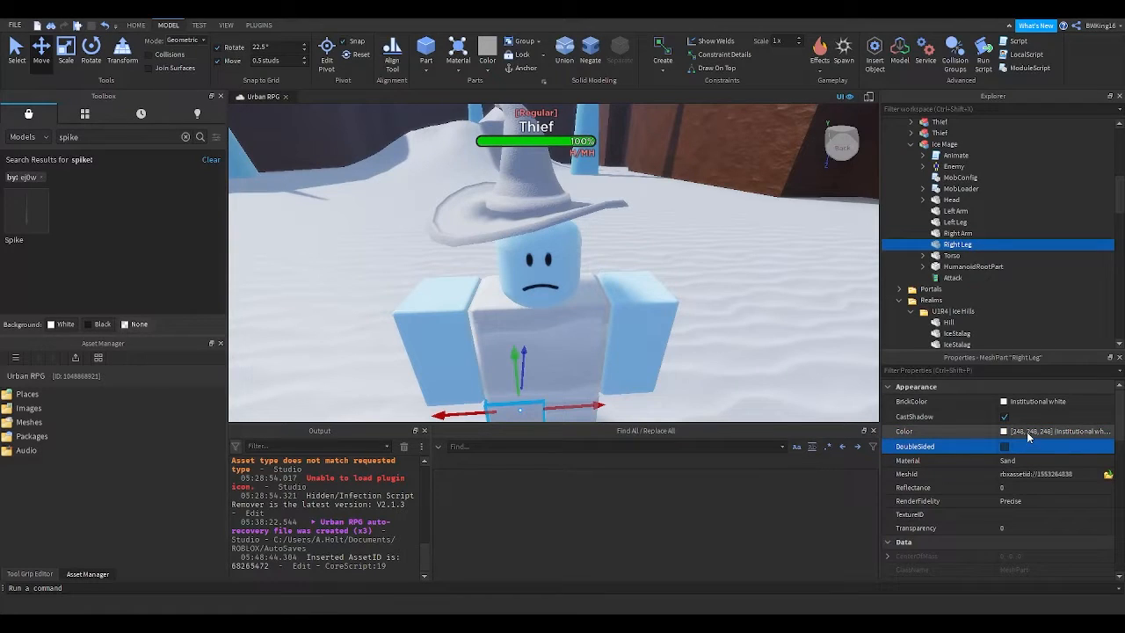
- Set the hat's BrickColor to Pearl and its material to Sand
click(550, 173)
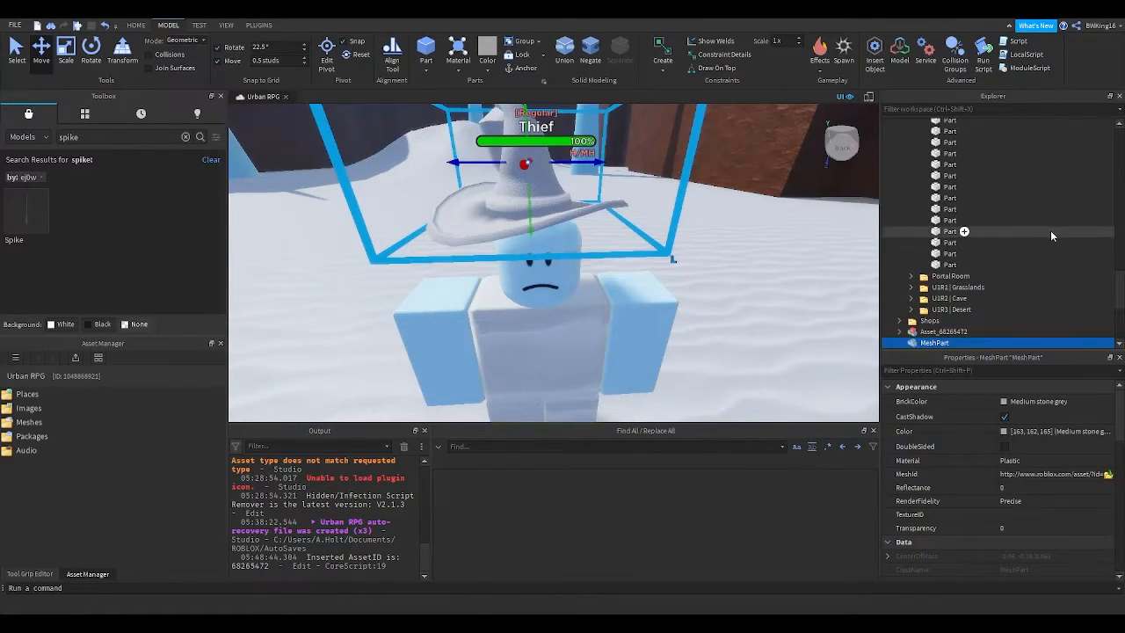
click(1002, 401)
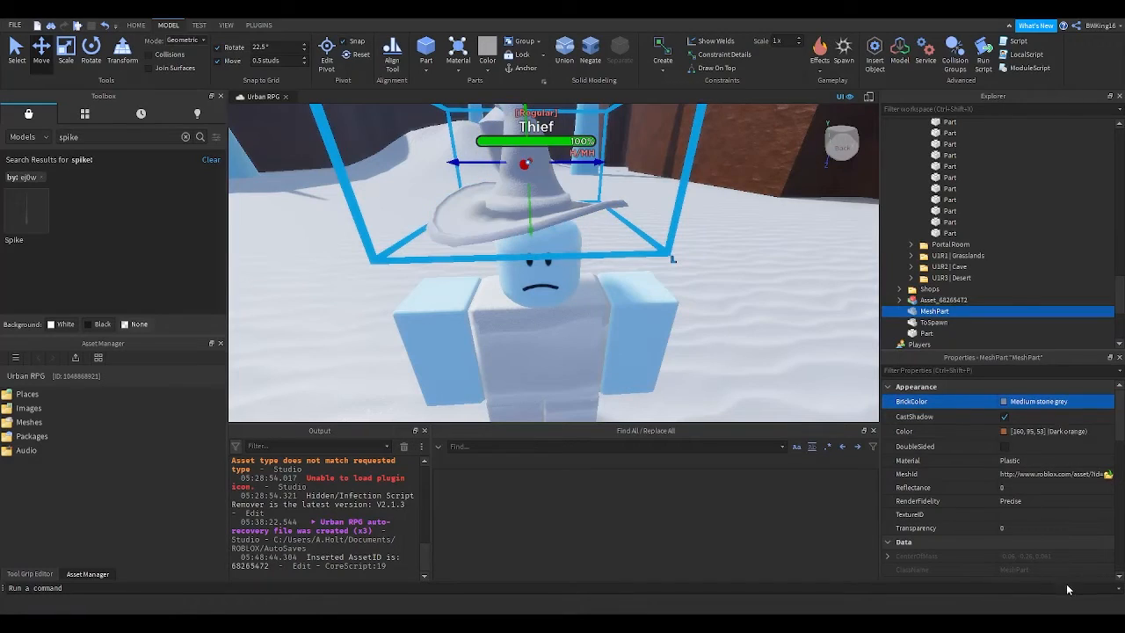
click(1022, 463)
key(s)
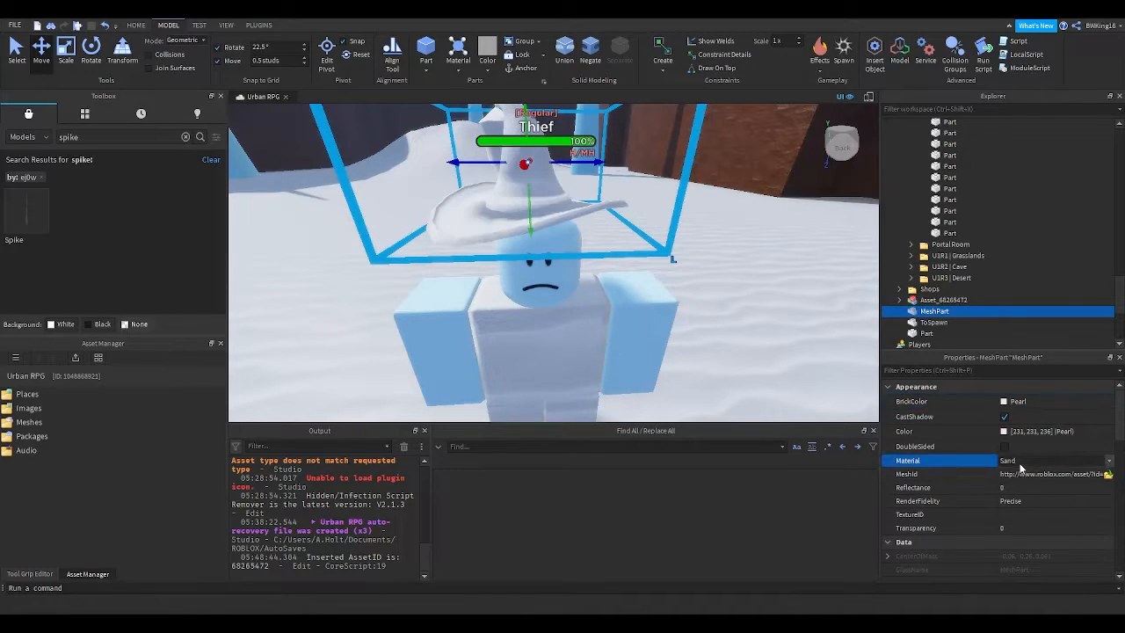
- Copy the Position of the Ice Mage's Head and apply it to the hat, placing it at 568, 4, -300
right_drag(727, 316, 640, 279)
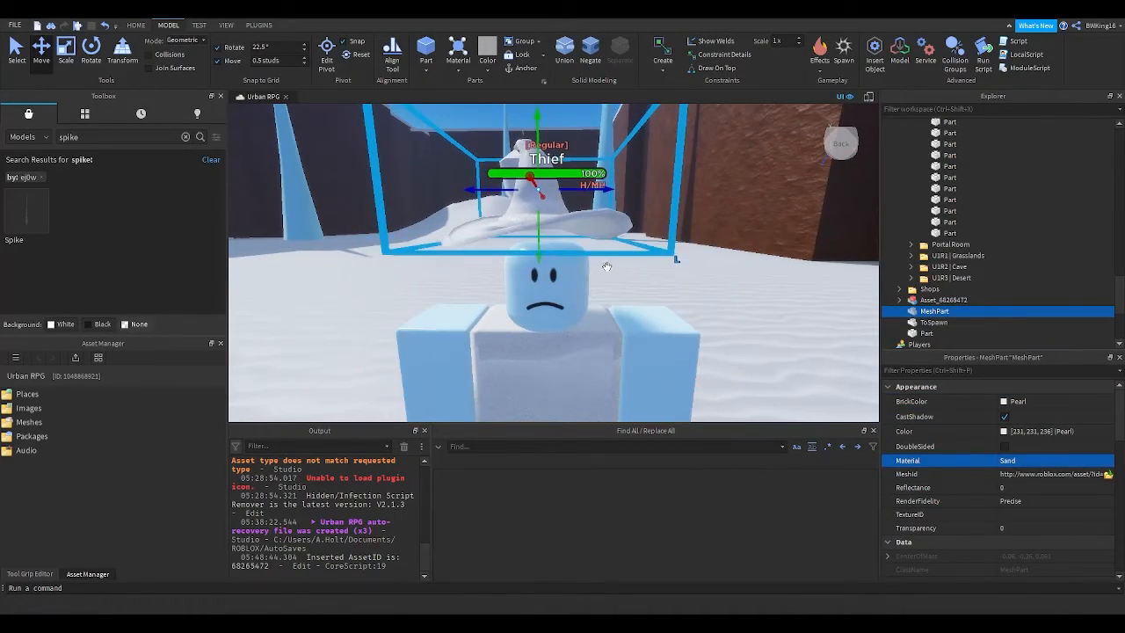
scroll(1009, 289, up, 5)
scroll(1008, 289, up, 8)
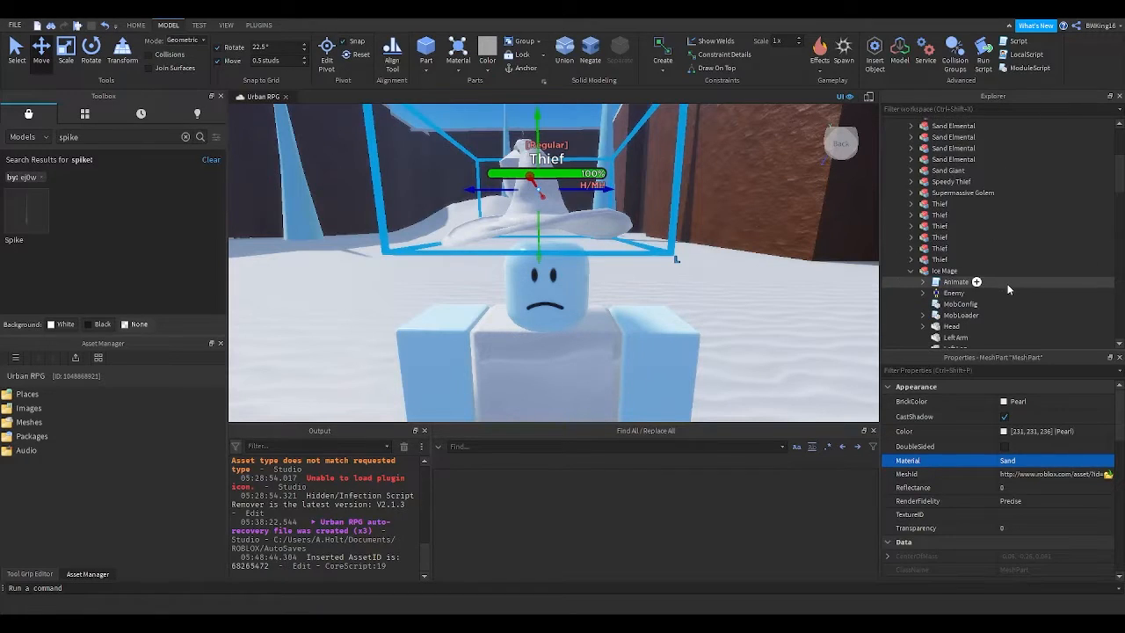
click(953, 295)
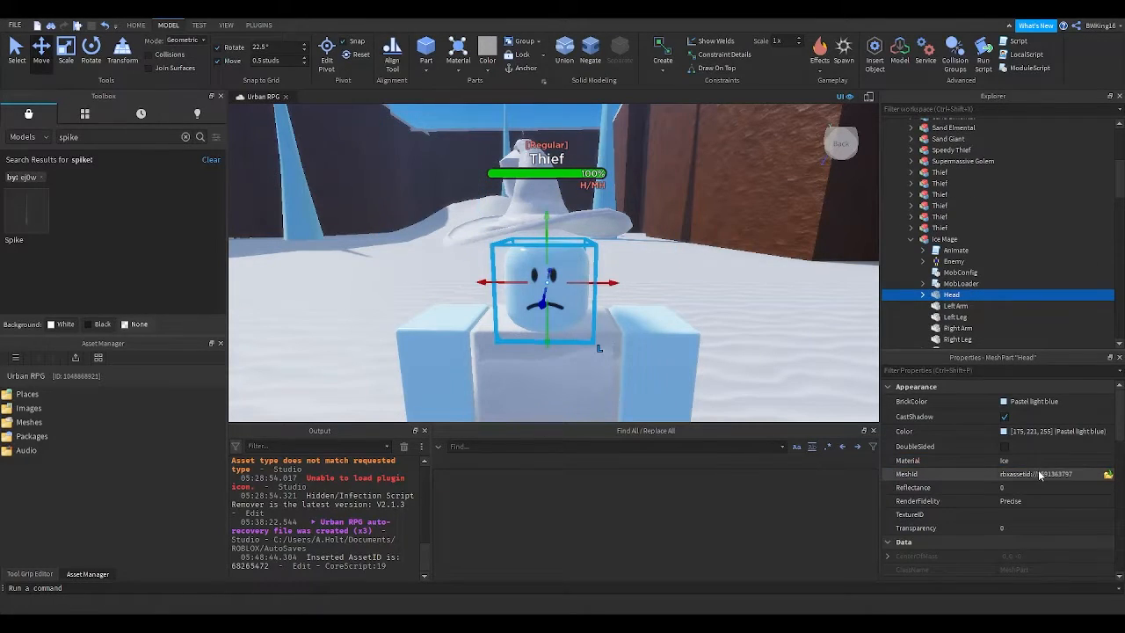
scroll(1015, 437, down, 5)
click(1028, 442)
click(1032, 455)
key(ctrl+c)
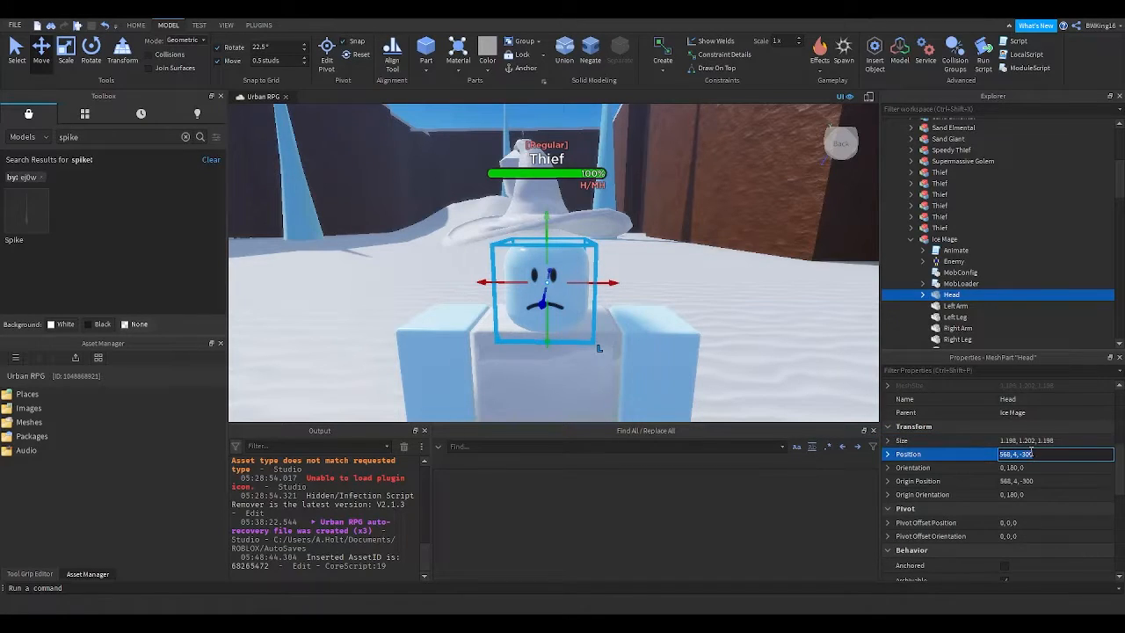
click(590, 219)
click(1024, 454)
key(ctrl+v)
key(Return)
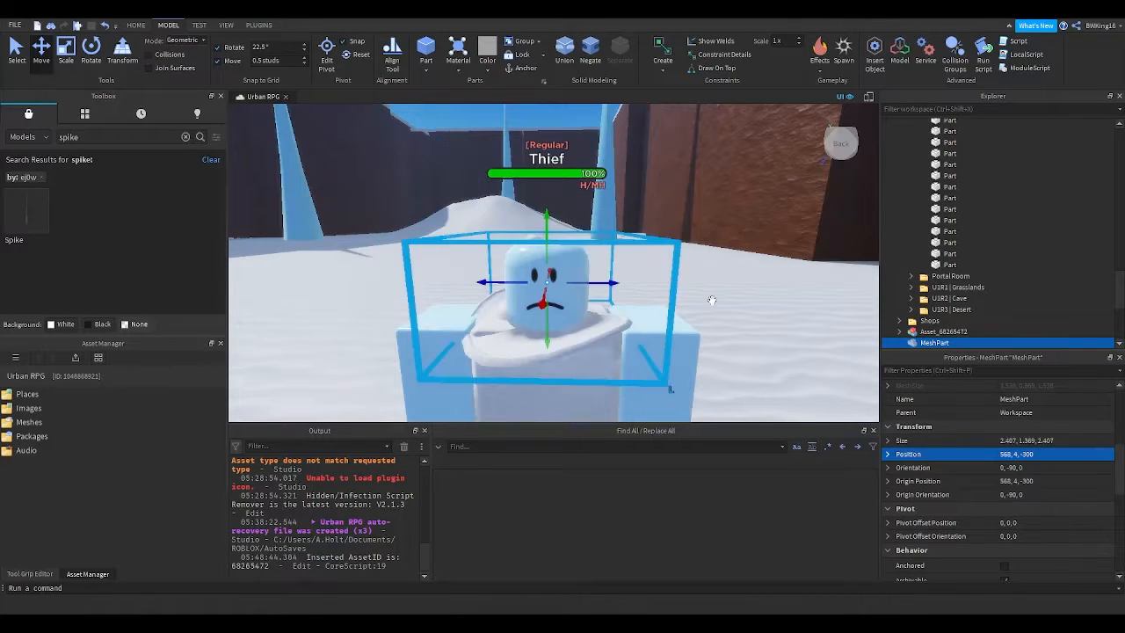
- Rotate the hat 45 degrees about its vertical axis to an orientation of 0, -135, 0
right_drag(718, 304, 731, 313)
click(91, 52)
right_drag(495, 319, 517, 335)
drag(484, 297, 437, 302)
right_drag(437, 303, 390, 295)
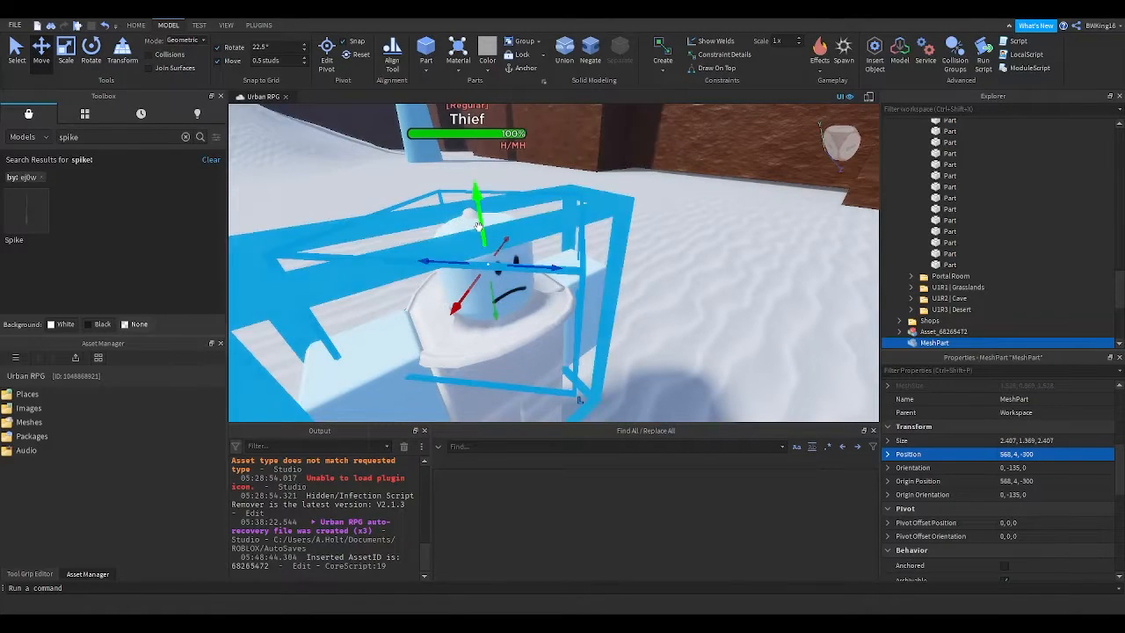
- Raise the hat straight up onto the Ice Mage's head, to position 568, 5, -300
drag(475, 200, 472, 156)
right_drag(472, 147, 468, 146)
key(s)
key(a)
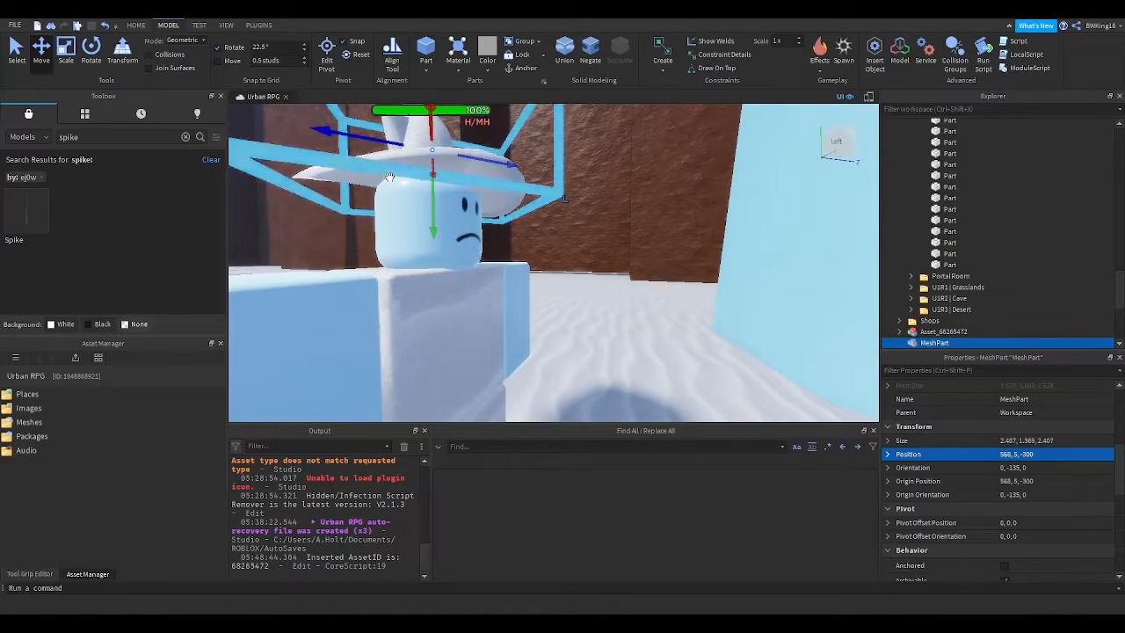
- Fine-tune the hat's height on the Ice Mage's head to about 5.018 while checking the fit from several angles
drag(435, 219, 434, 221)
key(e)
right_drag(434, 221, 434, 221)
drag(615, 321, 615, 313)
right_drag(615, 313, 615, 313)
key(w)
key(s)
drag(545, 233, 547, 235)
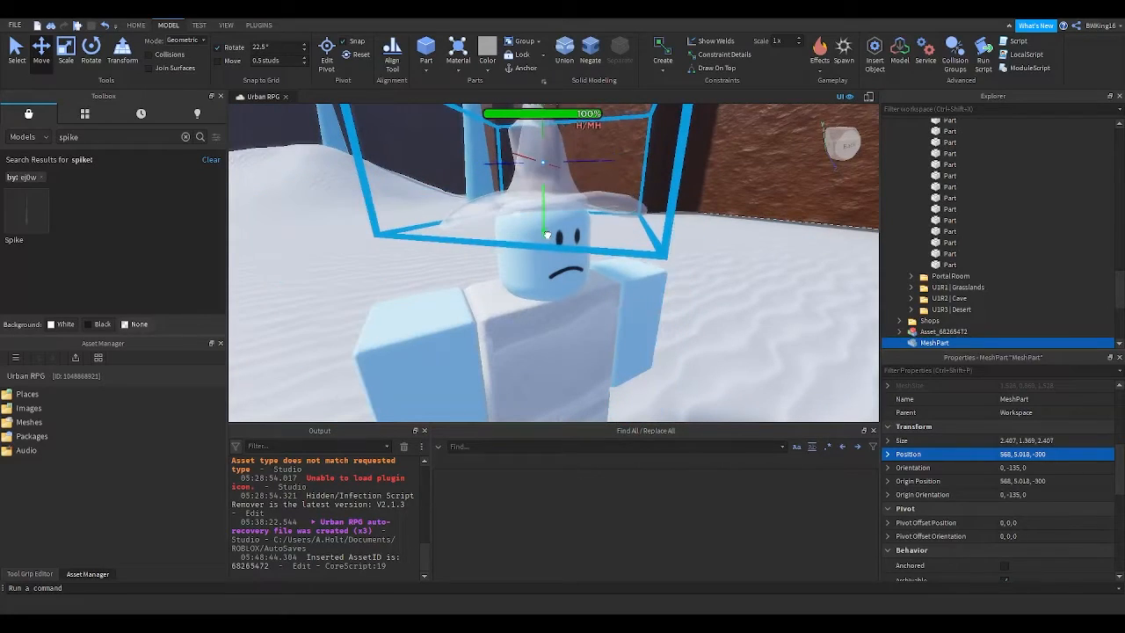
- Lower the hat slightly on the Ice Mage's head to a height of about 4.963
key(w)
right_drag(547, 239, 547, 240)
key(s)
key(s)
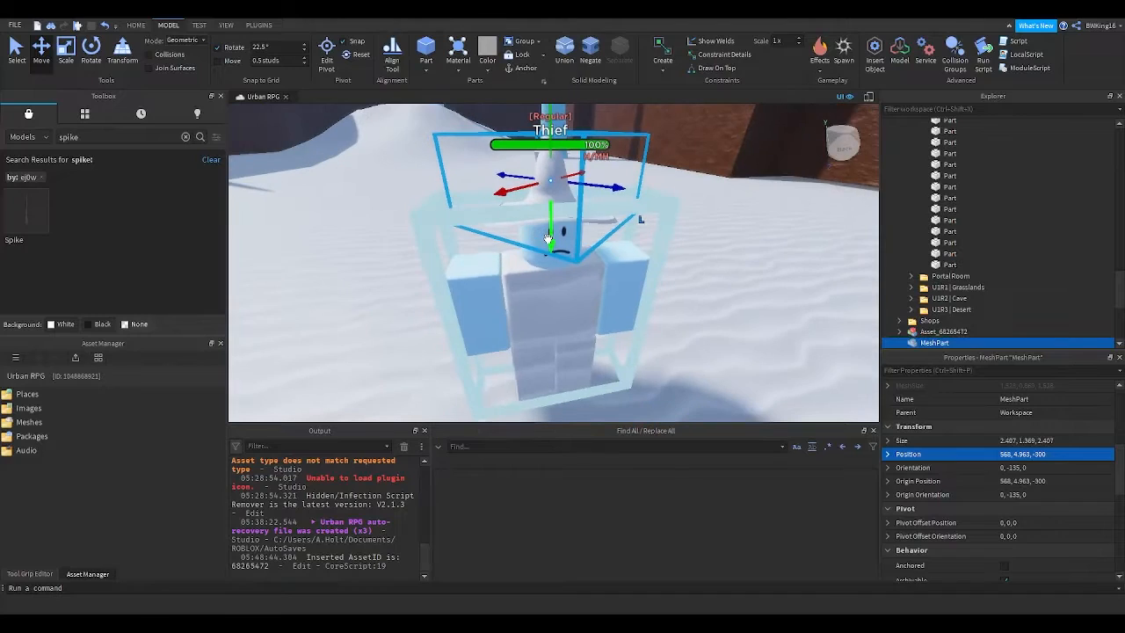
- Rename the hat MeshPart to Hat and move it from the Workspace into the Ice Mage model
scroll(939, 305, down, 1)
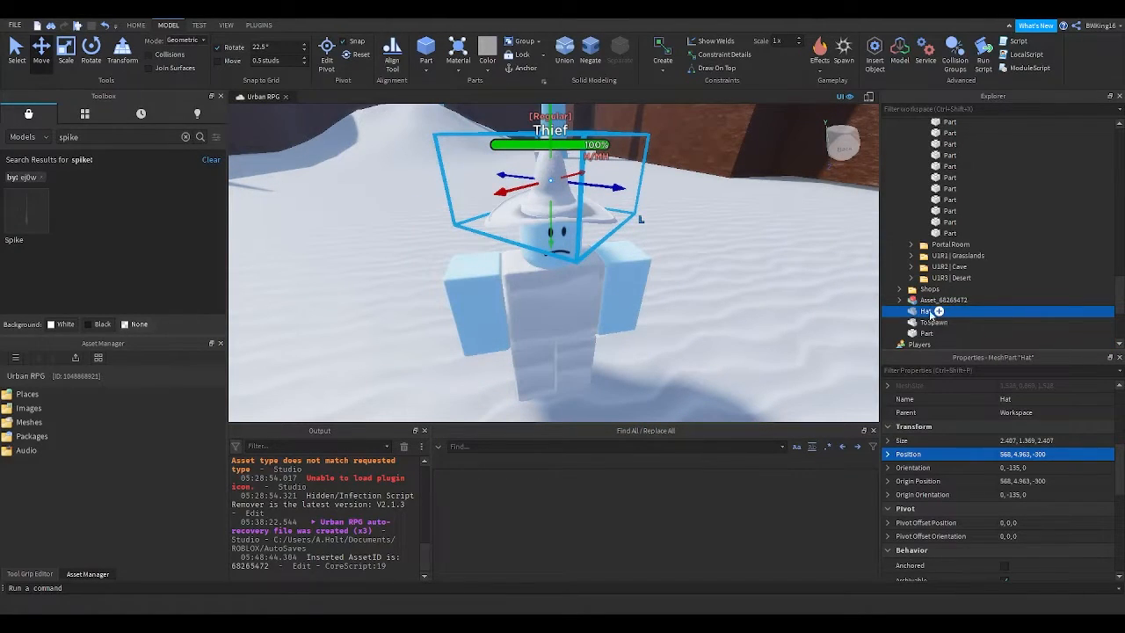
drag(941, 247, 960, 274)
scroll(975, 272, down, 3)
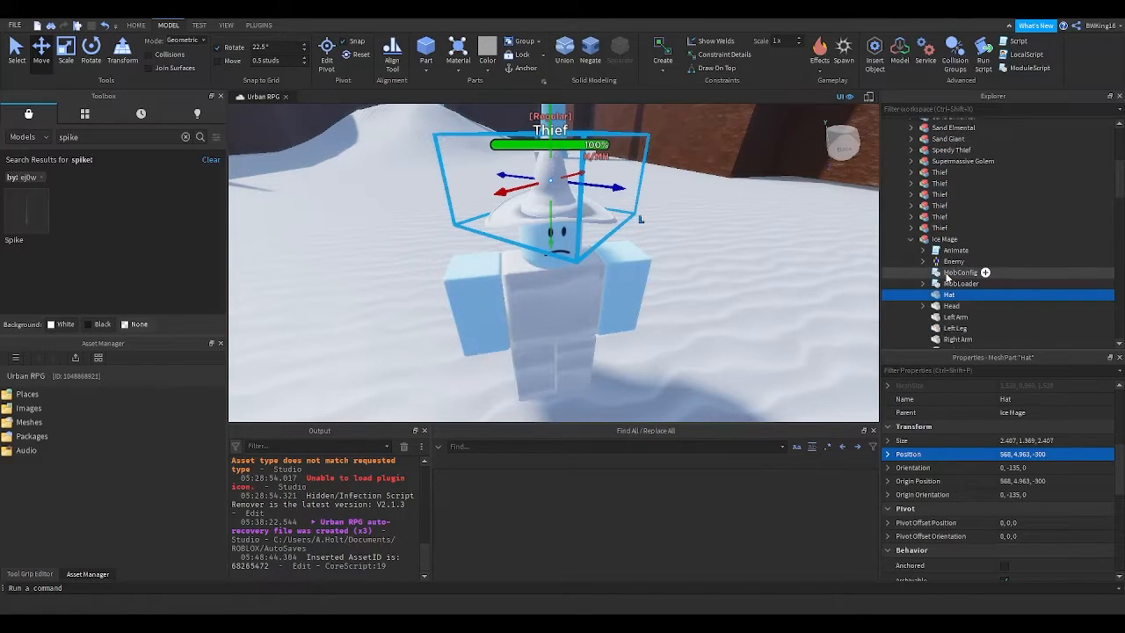
key(w)
right_drag(752, 264, 753, 266)
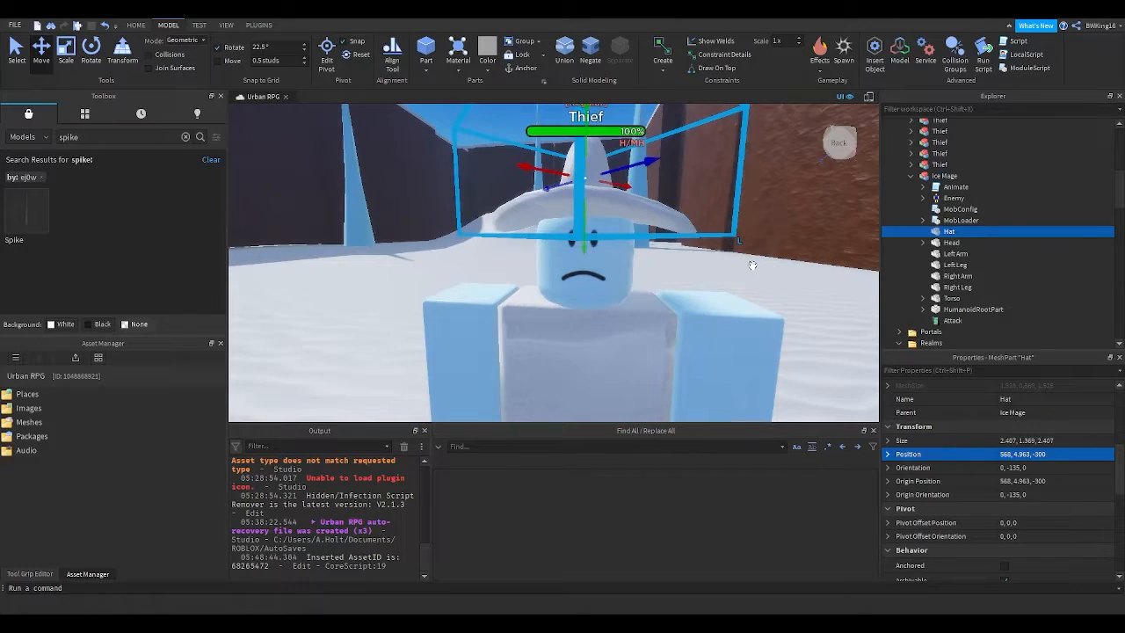
- Check the Torso's behavior properties for reference and make the Hat massless to match
click(952, 298)
key(s)
scroll(1042, 457, down, 3)
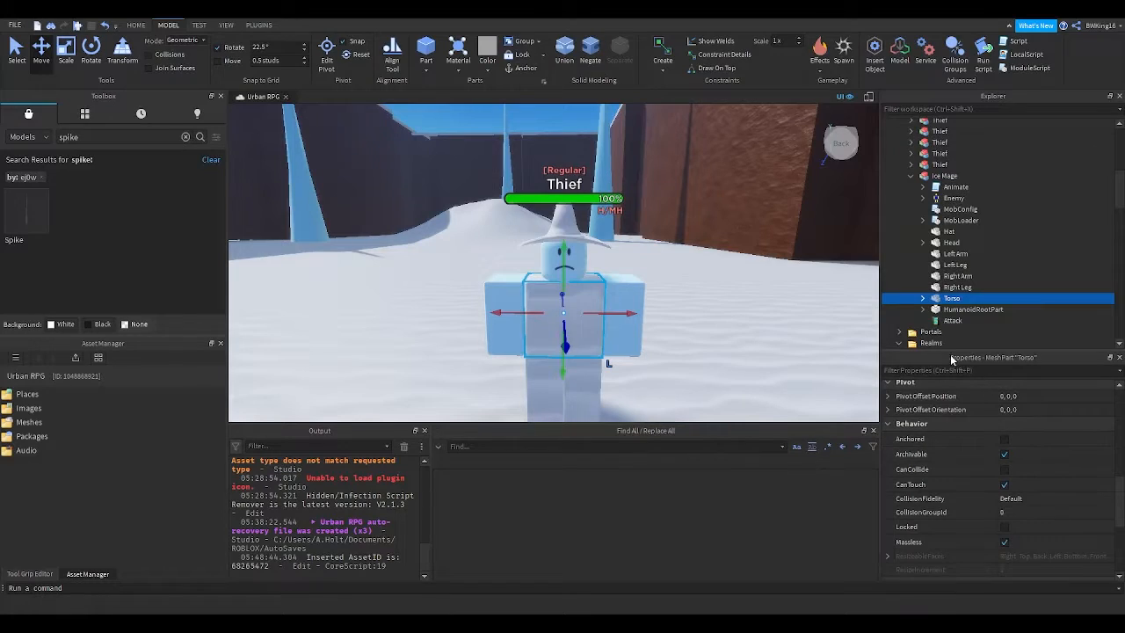
click(950, 231)
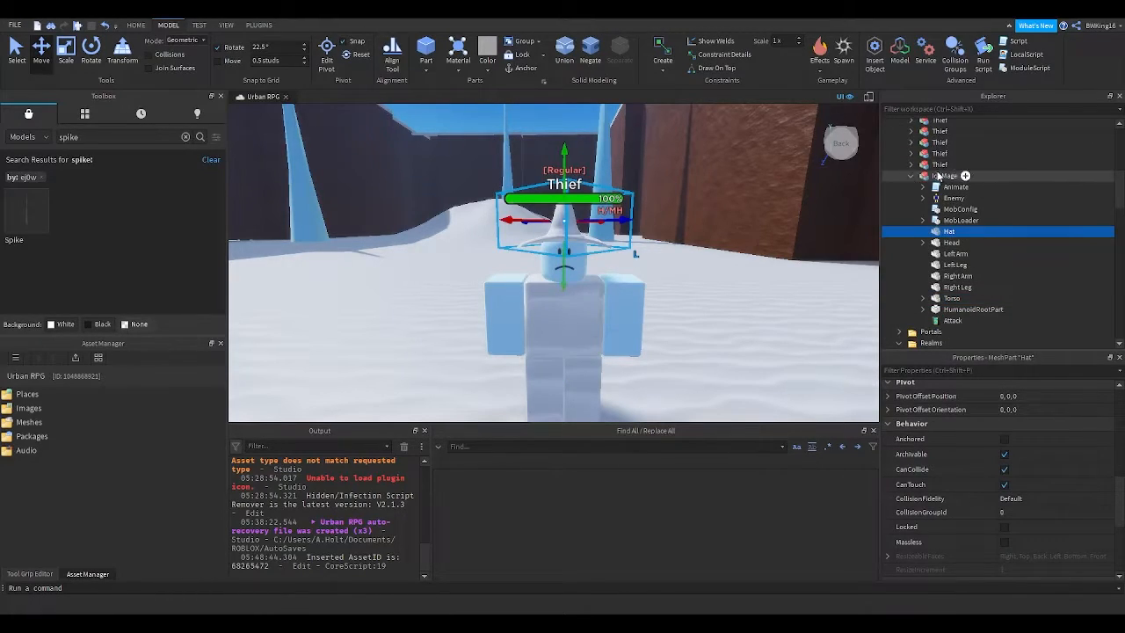
scroll(996, 479, down, 1)
scroll(998, 481, down, 1)
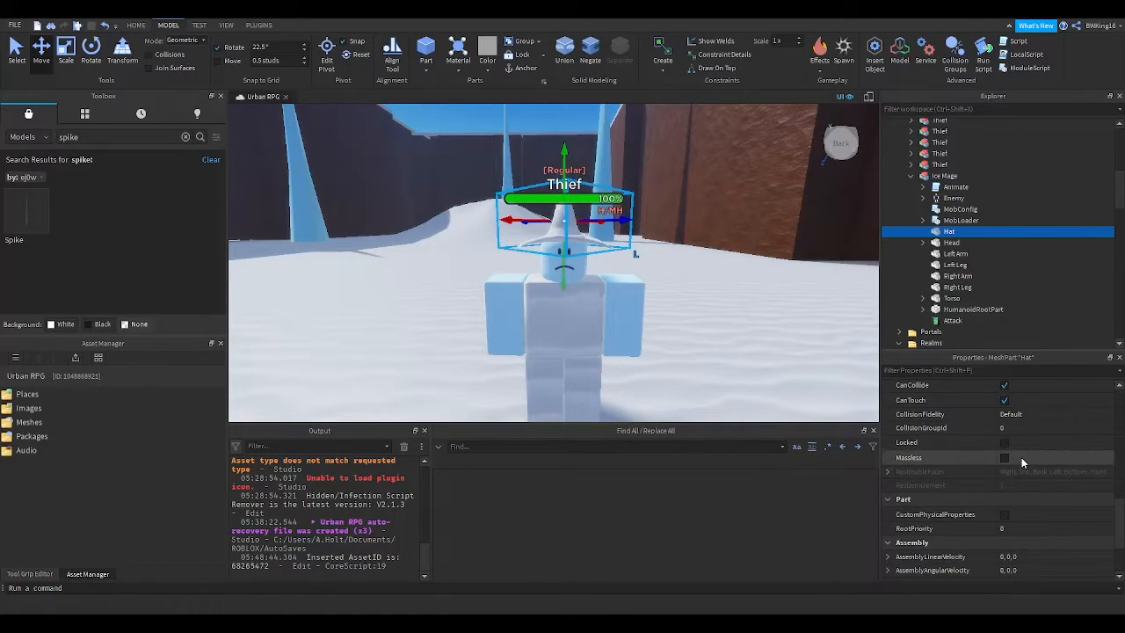
click(1004, 457)
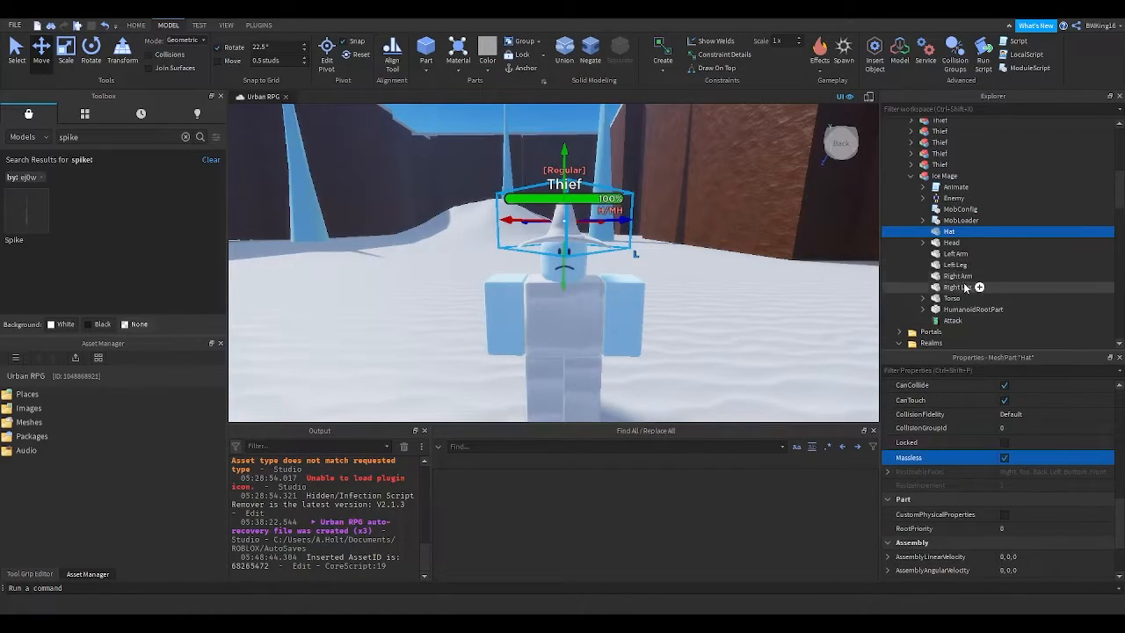
- Examine the Hat's fit on the head and review its appearance and transform properties
right_drag(751, 328, 805, 334)
key(w)
key(a)
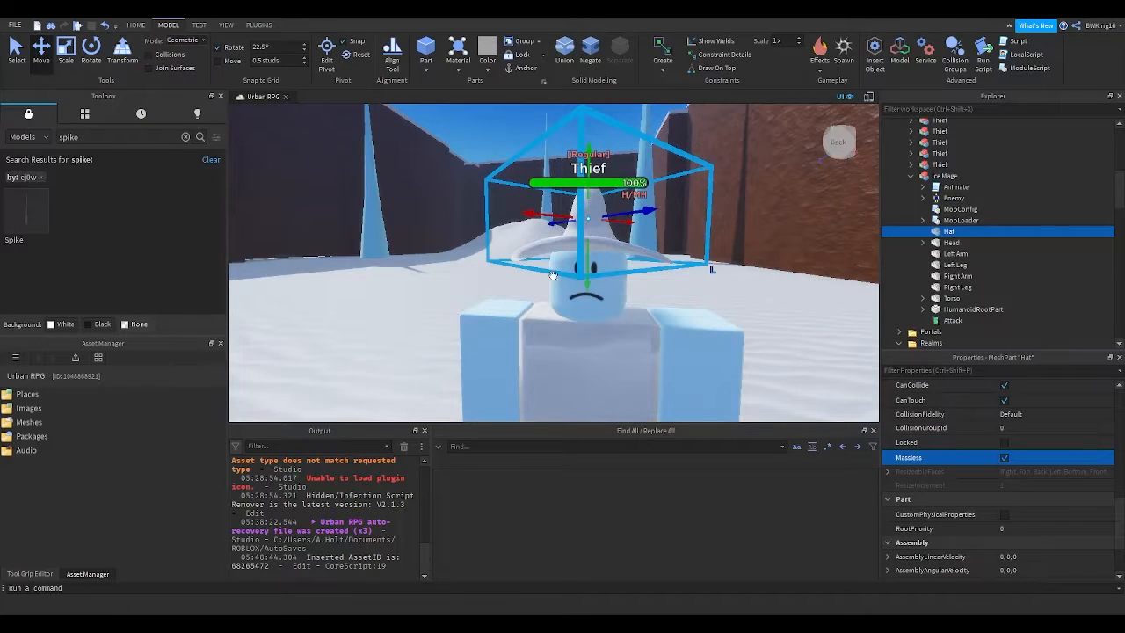
right_drag(665, 352, 665, 353)
scroll(979, 427, up, 7)
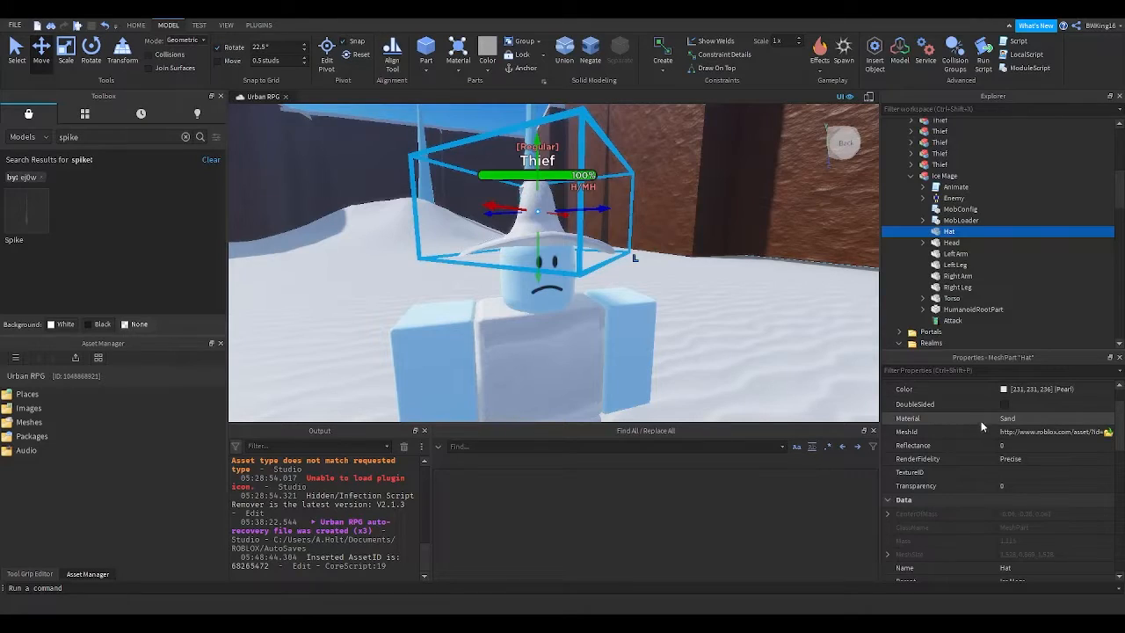
scroll(972, 408, up, 1)
scroll(972, 408, down, 1)
scroll(980, 413, down, 5)
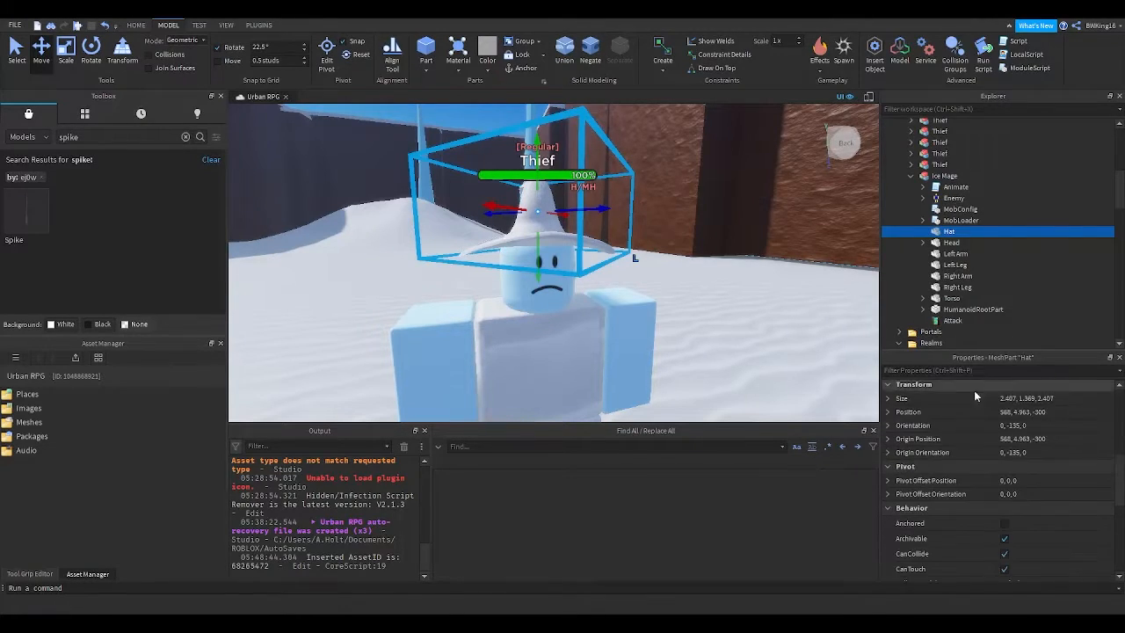
- Weld the Ice Mage's Head to the Hat with a weld constraint
click(939, 246)
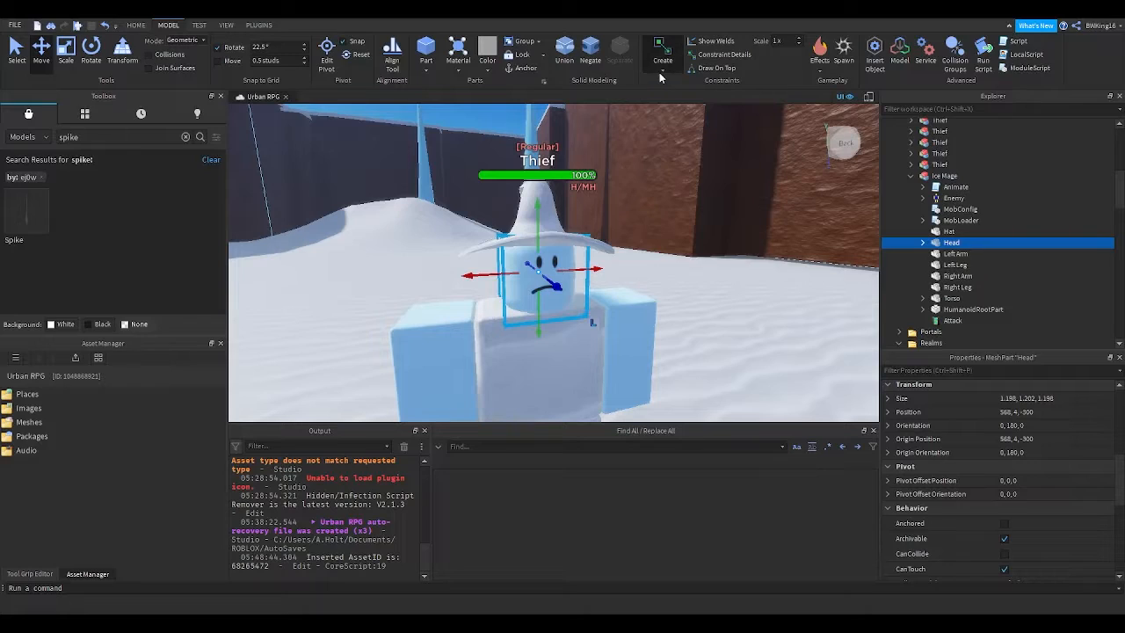
click(671, 222)
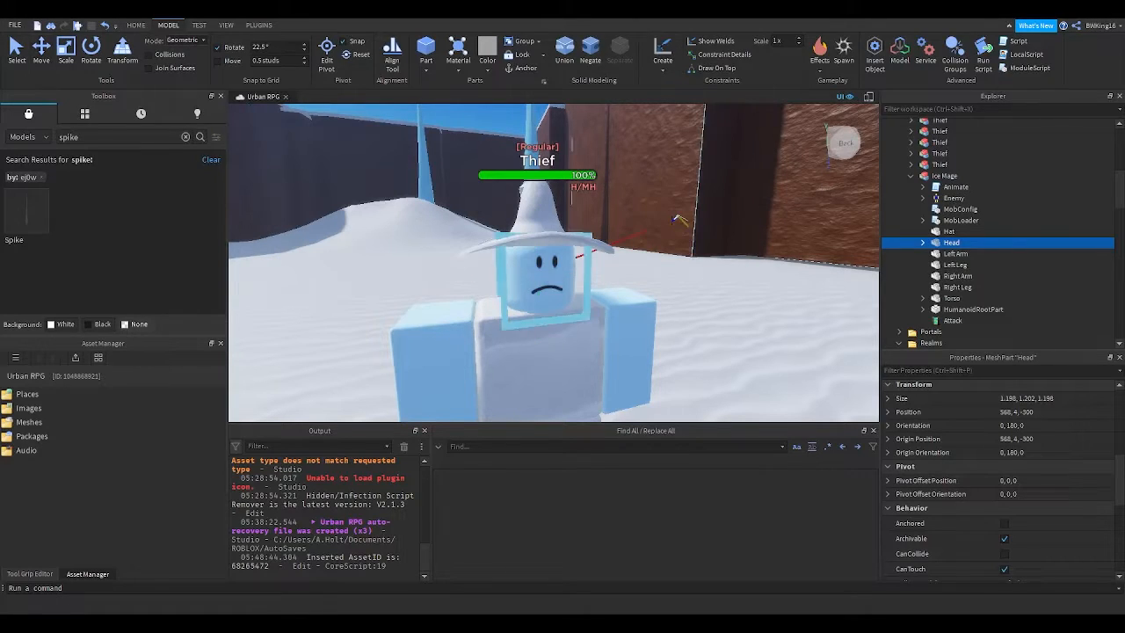
click(543, 200)
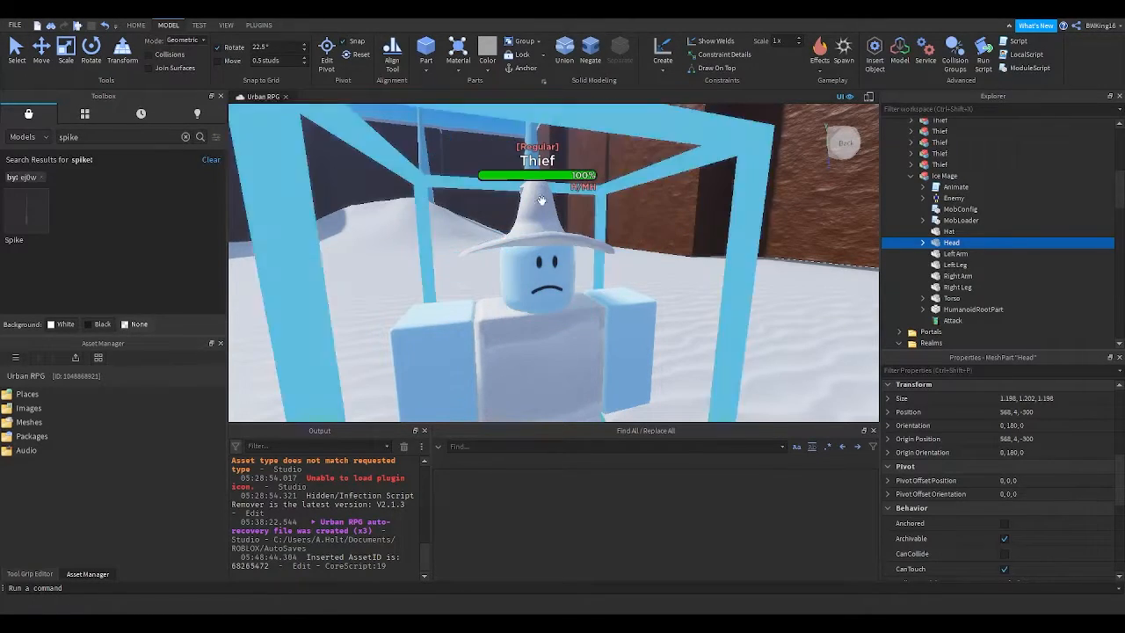
right_drag(692, 260, 692, 259)
scroll(691, 258, up, 4)
scroll(707, 259, down, 4)
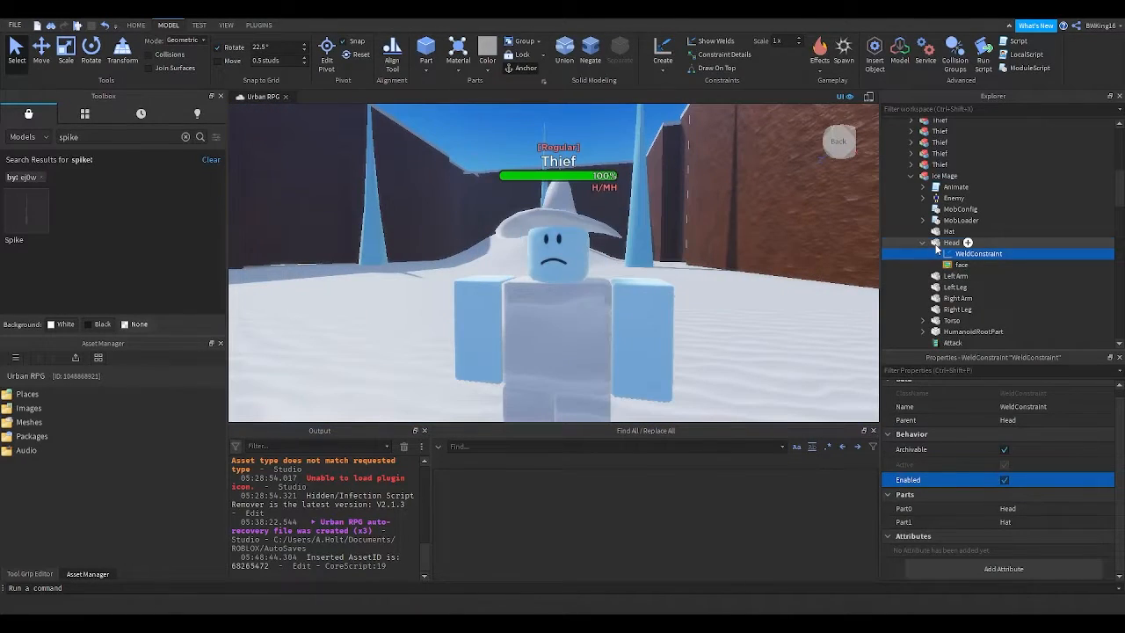
- Inspect the Ice Mage's Head and Right Arm up close and from farther away, including their properties
click(934, 246)
right_drag(805, 241, 803, 242)
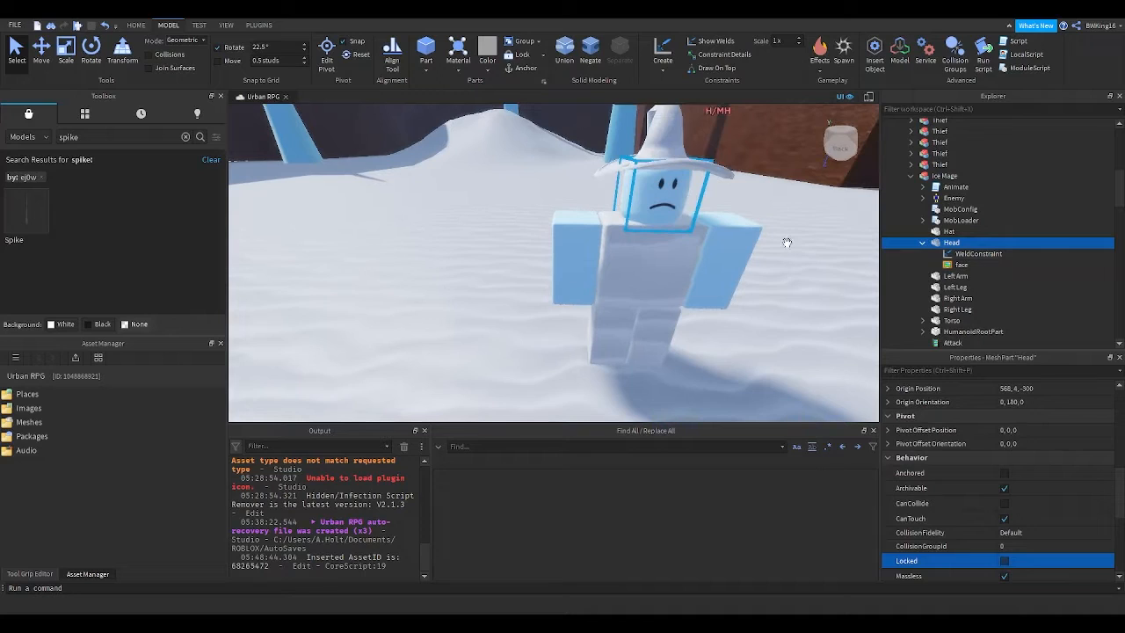
right_drag(638, 271, 638, 270)
scroll(638, 270, up, 3)
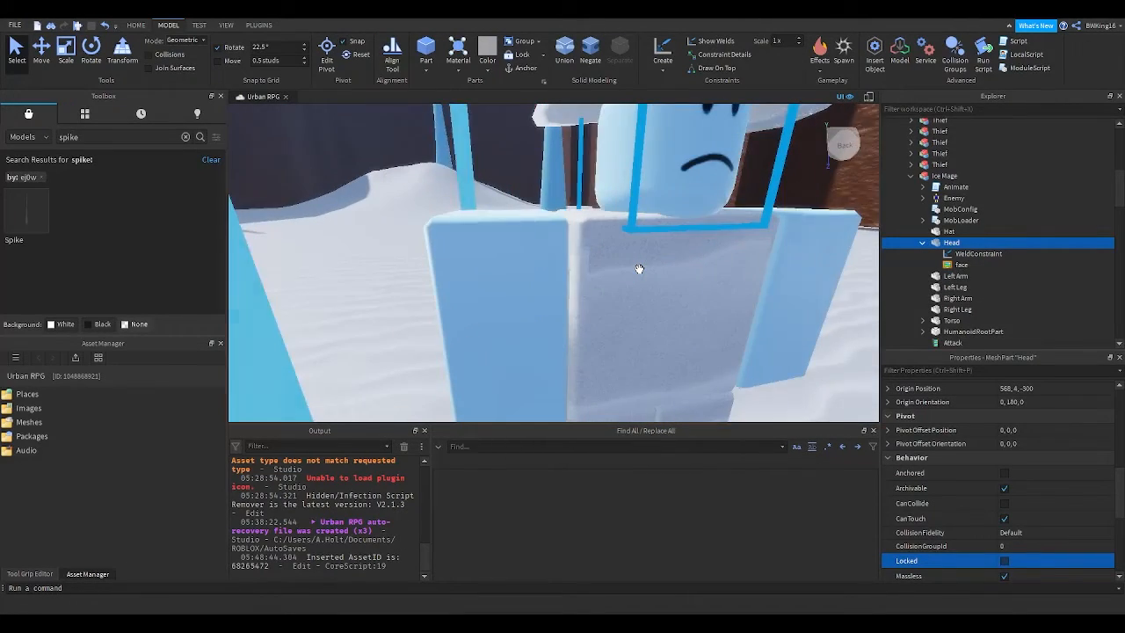
click(950, 299)
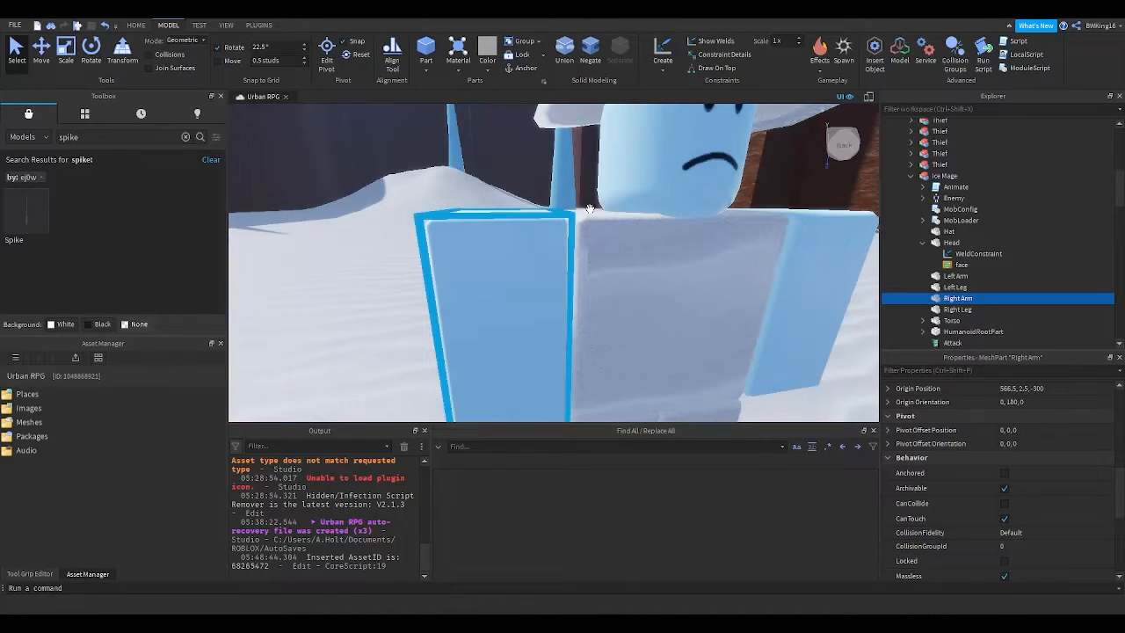
scroll(658, 154, down, 3)
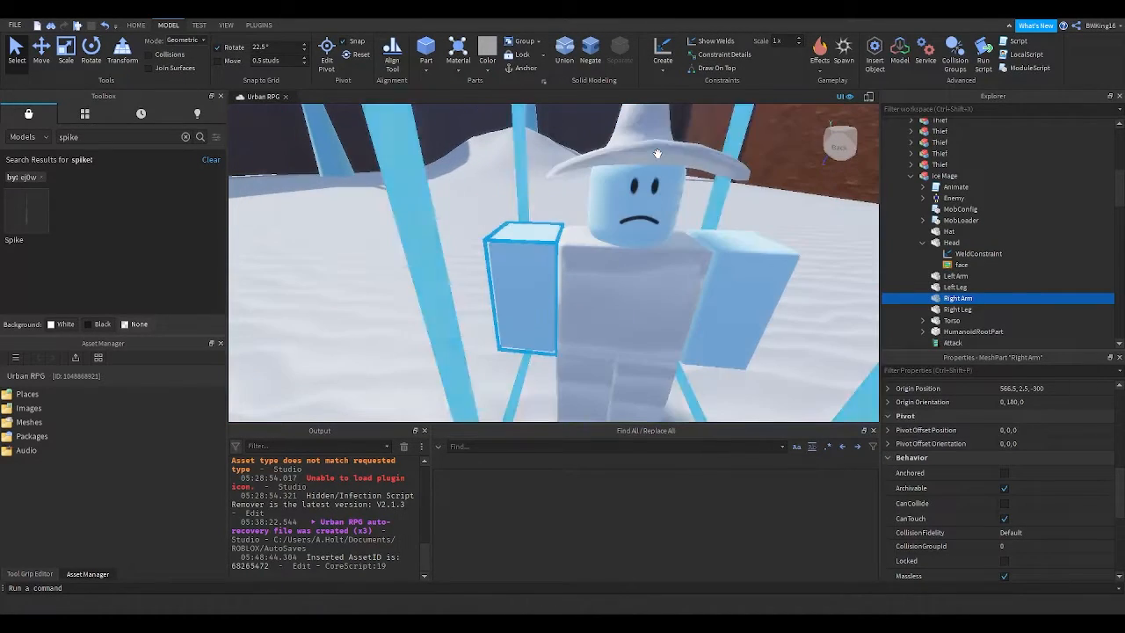
scroll(658, 154, down, 2)
click(946, 244)
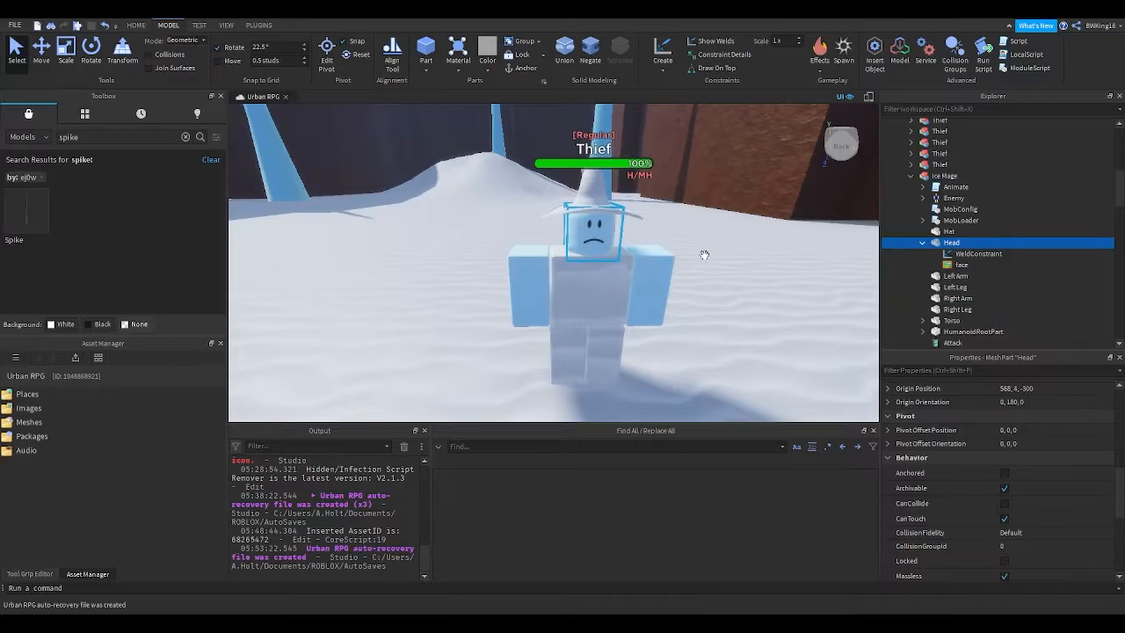
key(f)
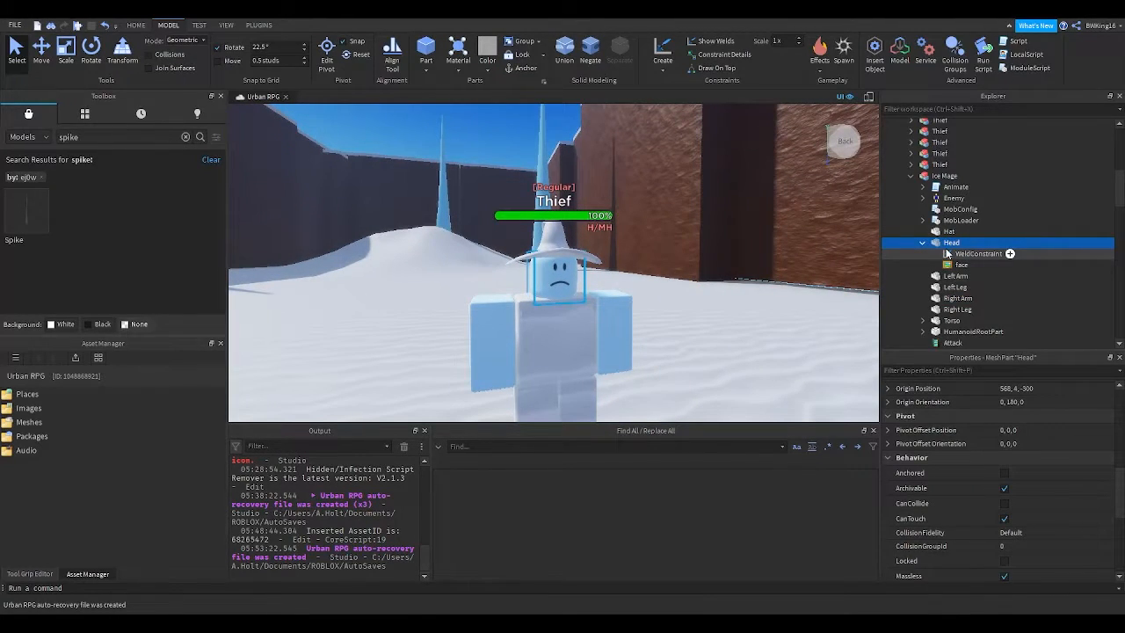
right_drag(681, 254, 698, 254)
click(955, 298)
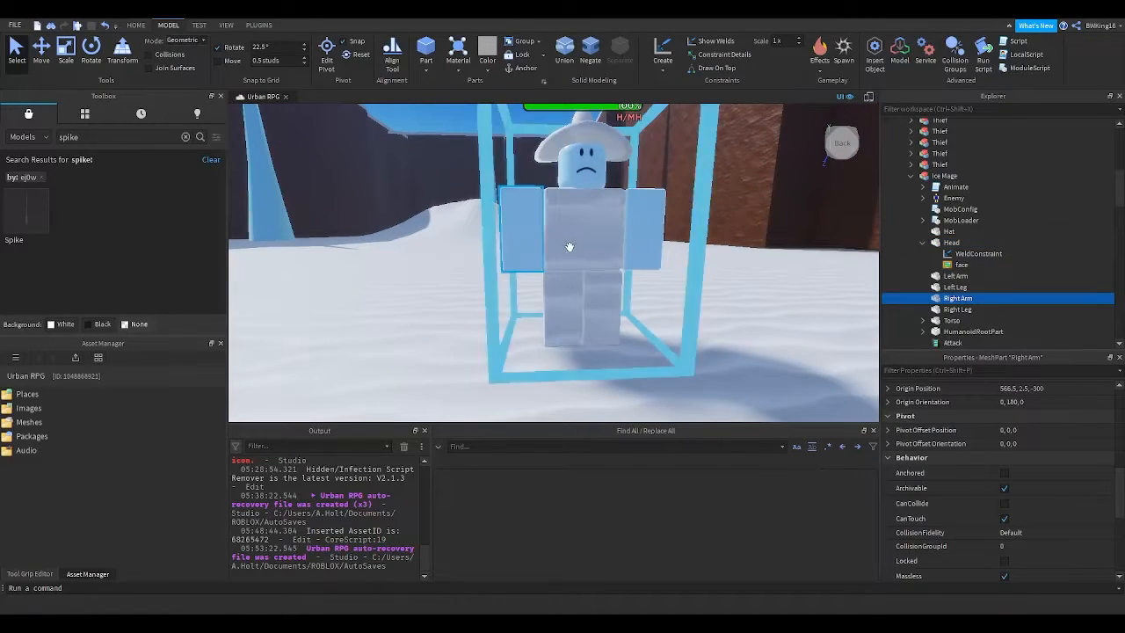
right_drag(590, 256, 591, 257)
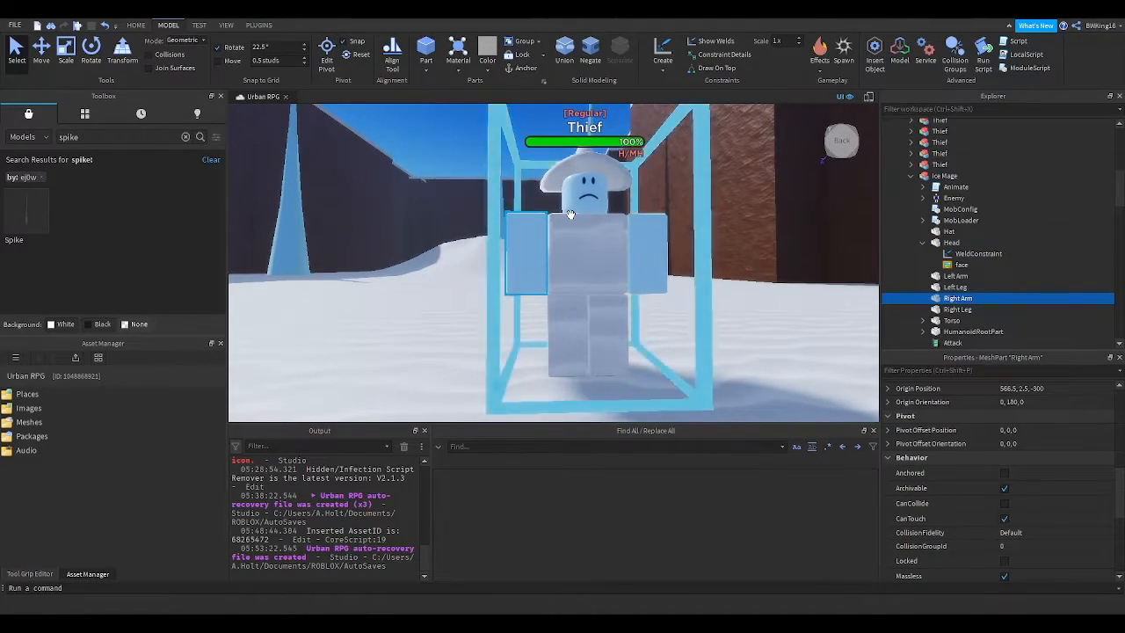
scroll(588, 238, up, 3)
right_drag(588, 242, 589, 243)
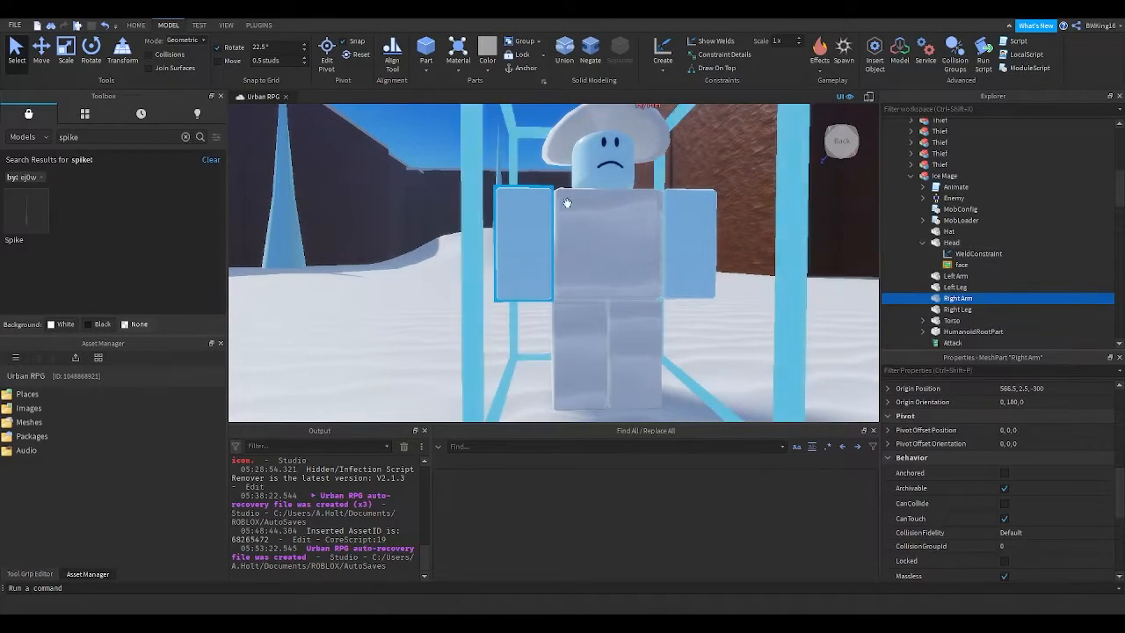
scroll(704, 269, down, 5)
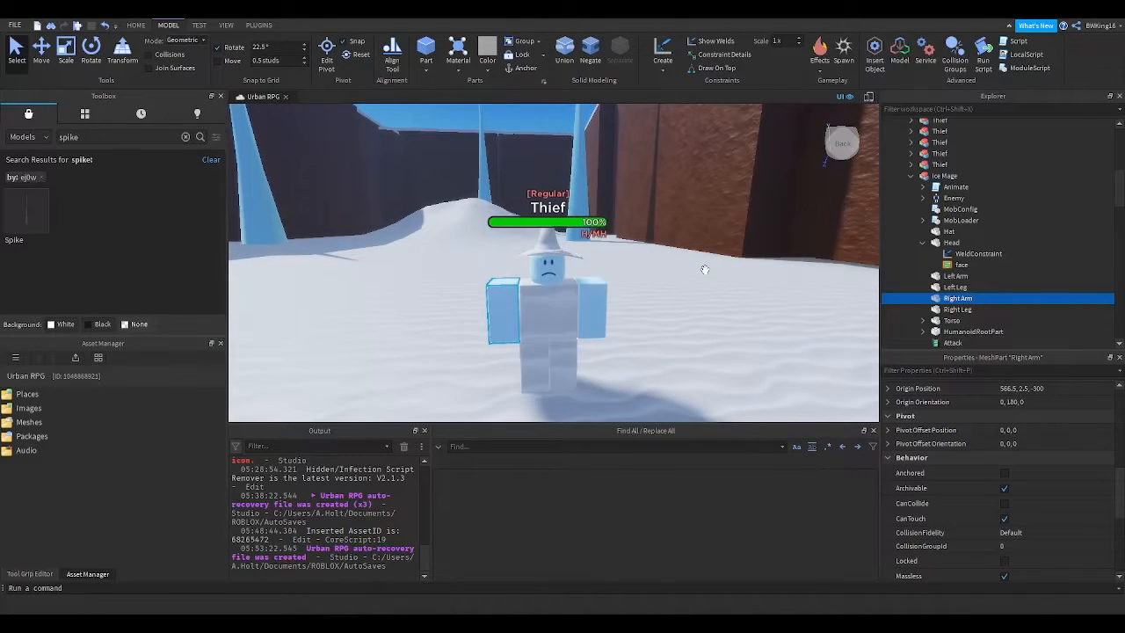
scroll(704, 269, up, 4)
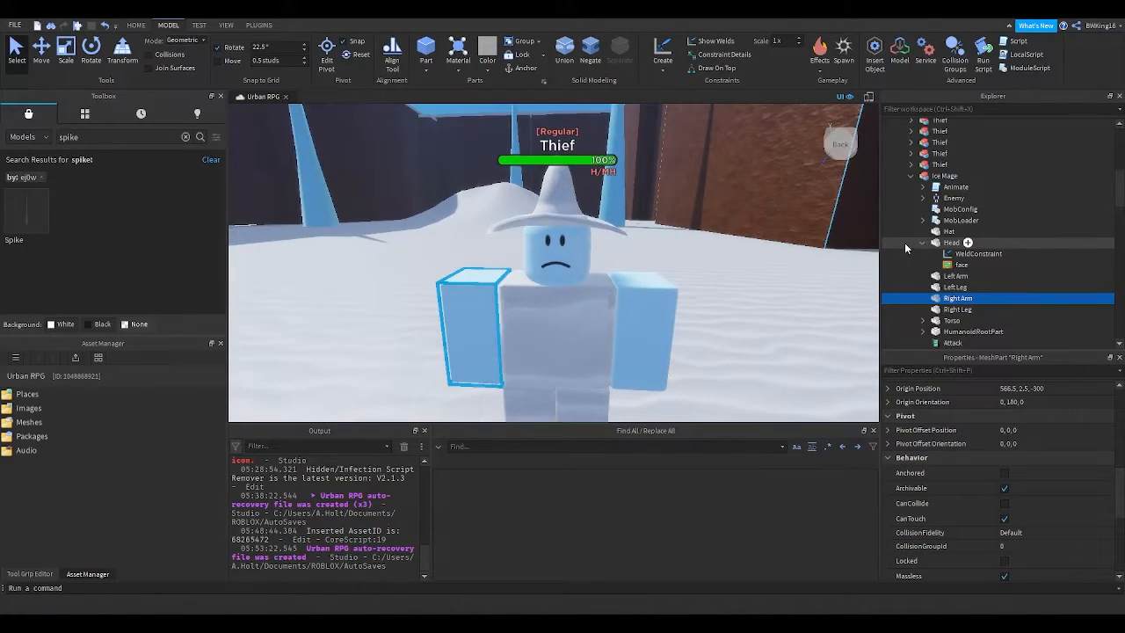
- Check the Hat's behavior properties, then deselect it and look over the whole Ice Mage from several angles
click(921, 243)
click(937, 232)
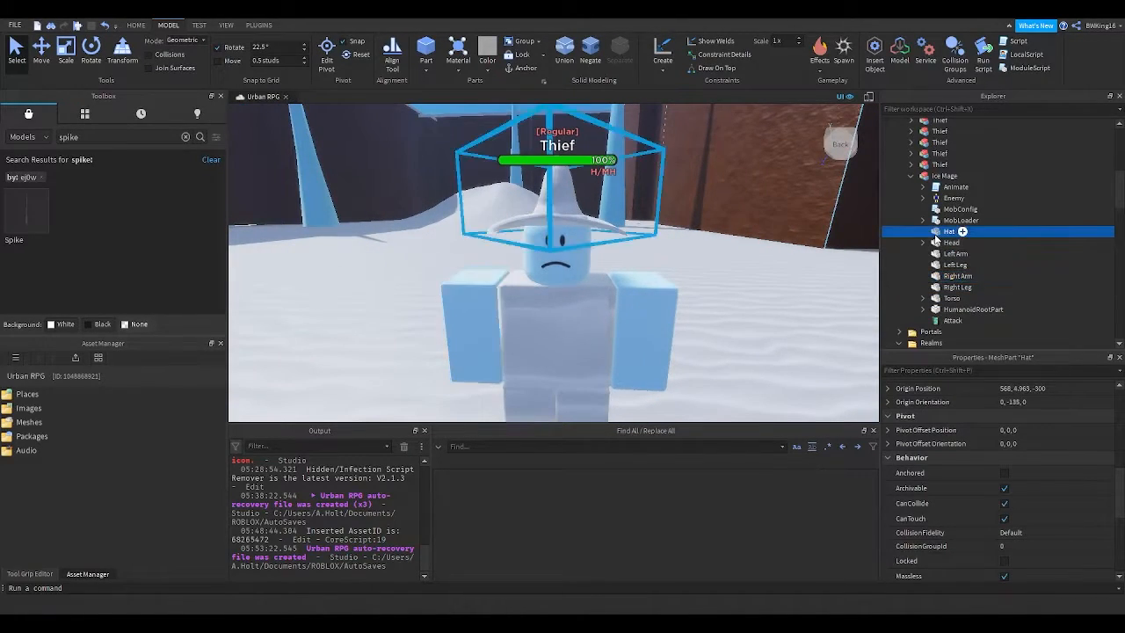
scroll(1050, 458, down, 3)
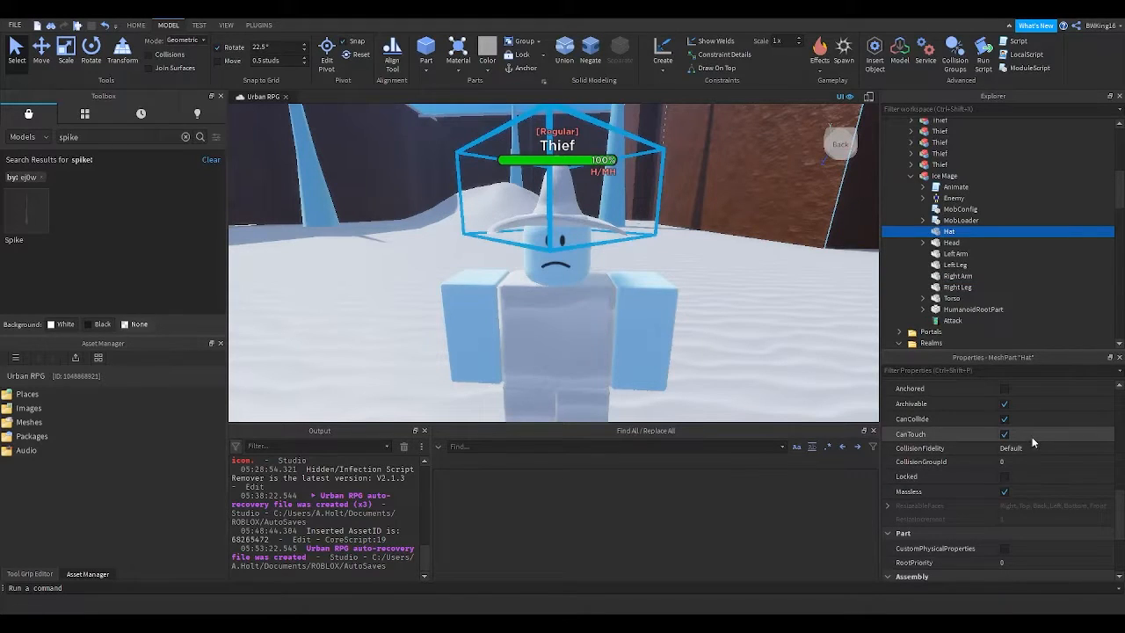
right_drag(663, 310, 665, 310)
click(510, 178)
right_drag(510, 179, 509, 176)
scroll(509, 177, down, 3)
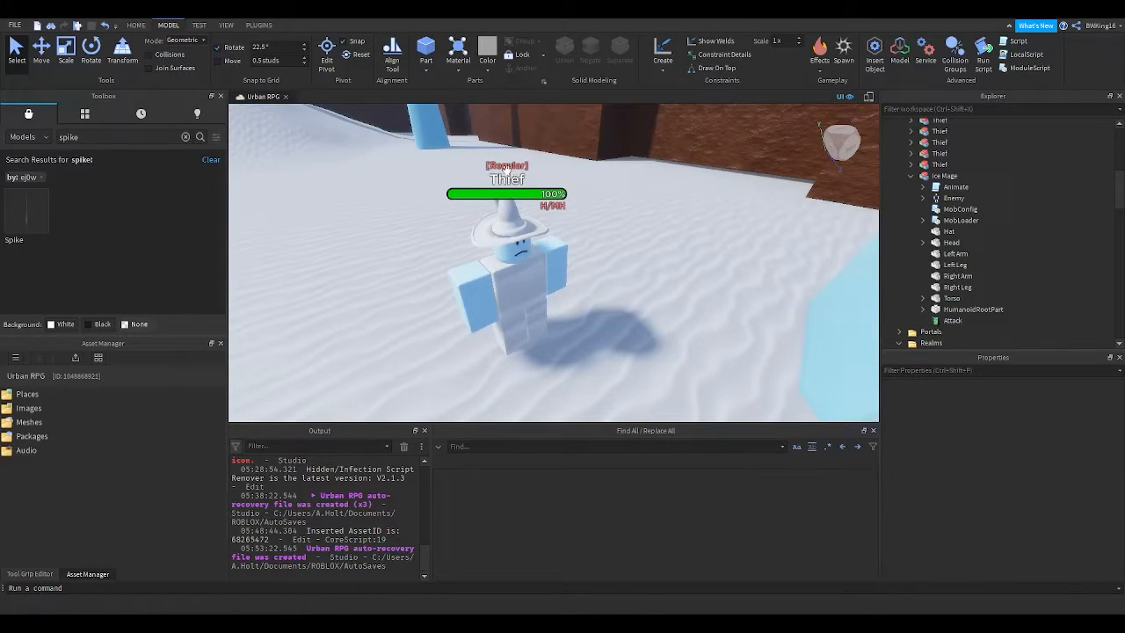
right_drag(529, 239, 530, 238)
scroll(529, 238, down, 3)
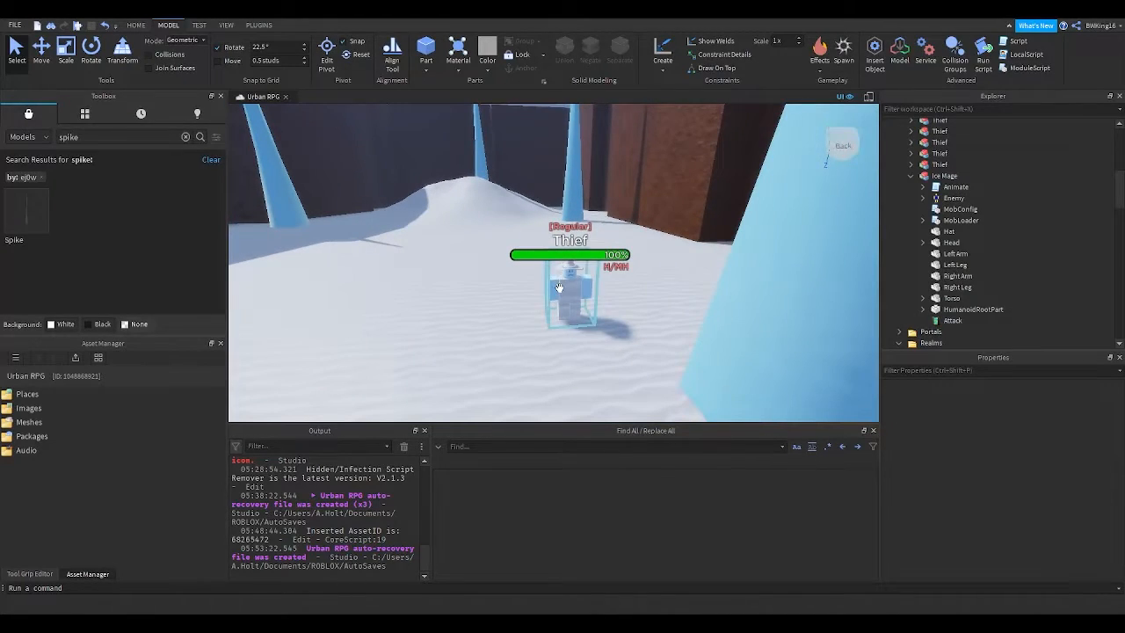
- Survey the Ice Hills realm and the neighbouring realms from above, then return to the Ice Mage
scroll(559, 287, up, 8)
right_drag(560, 288, 560, 288)
key(d)
key(w)
key(w)
key(s)
key(w)
key(s)
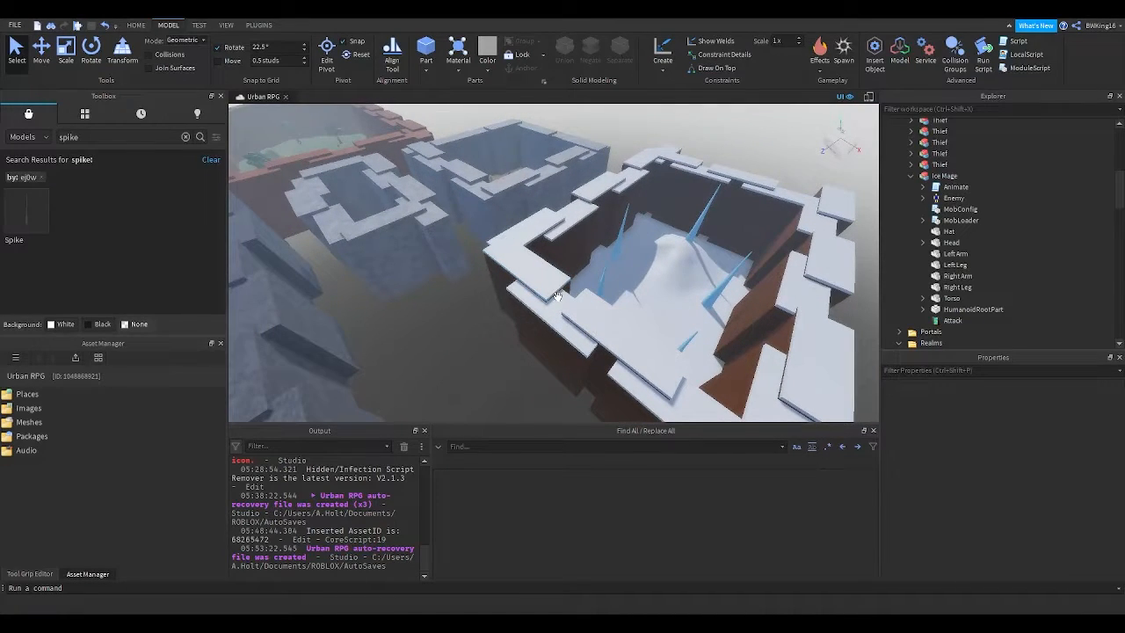
key(w)
mouse_move(558, 297)
right_down()
mouse_move(587, 255)
mouse_move(517, 272)
mouse_move(549, 277)
right_up()
key(w)
key(w)
key(w)
key(w)
key(w)
key(s)
key(w)
key(e)
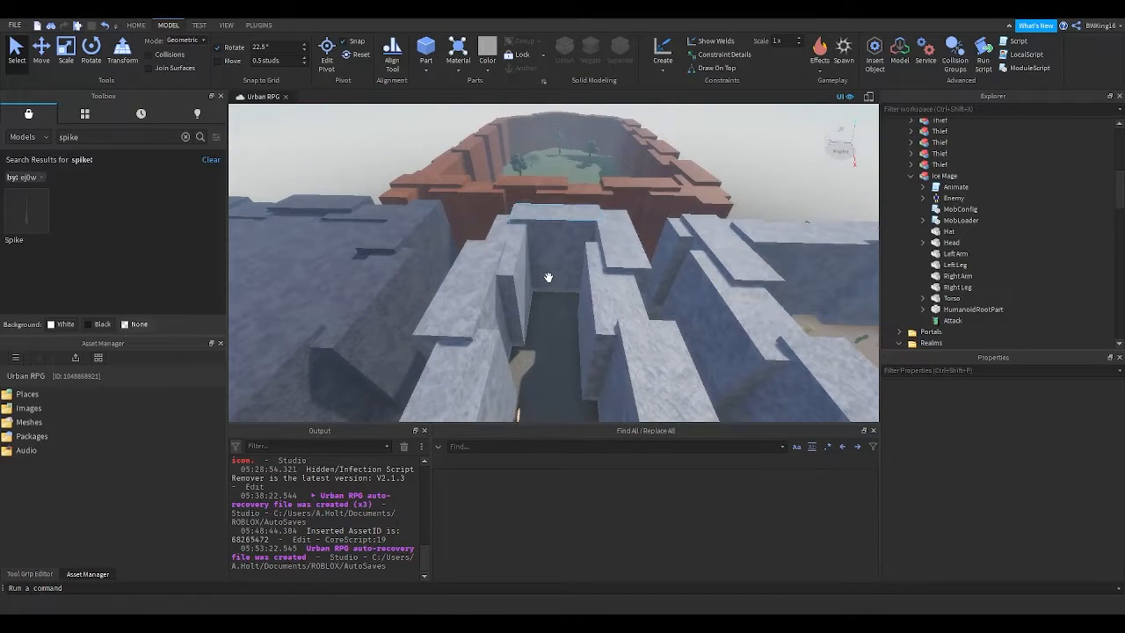
key(w)
right_drag(548, 277, 548, 278)
key(w)
key(w)
key(w)
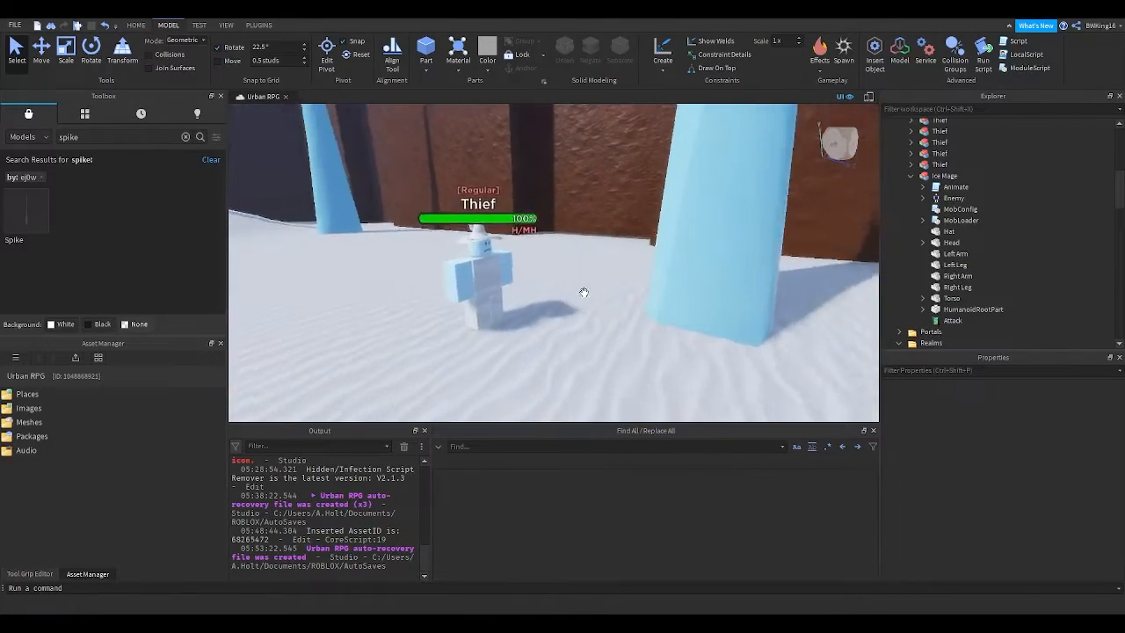
- Frame the Ice Mage from the front and bring up the viewport display and screenshot commands
click(584, 292)
scroll(584, 292, down, 5)
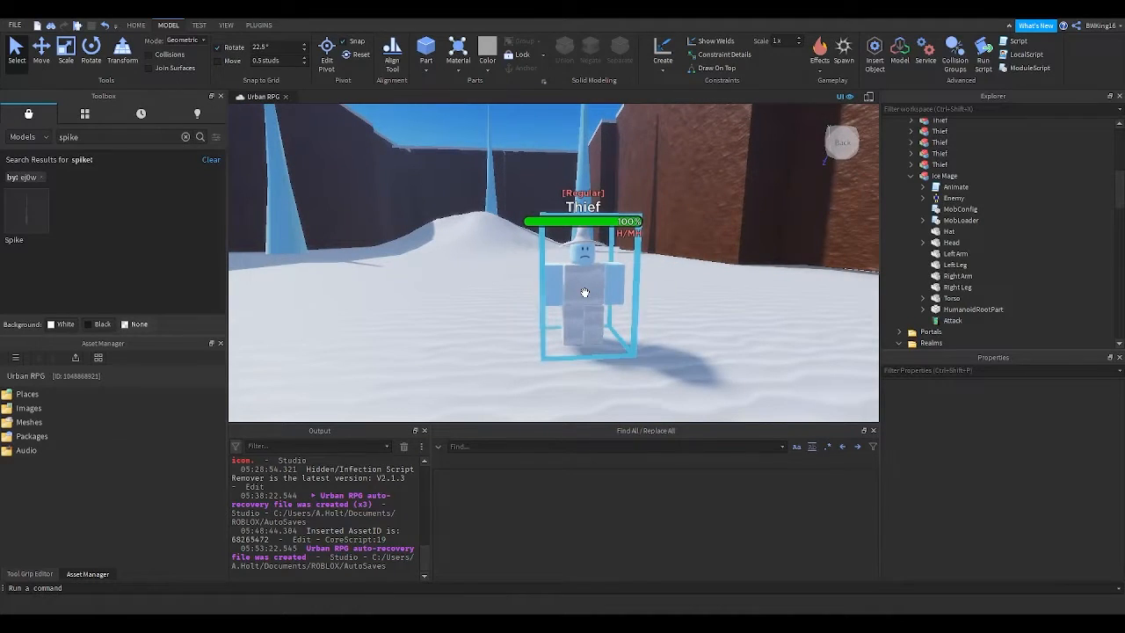
right_drag(584, 292, 585, 292)
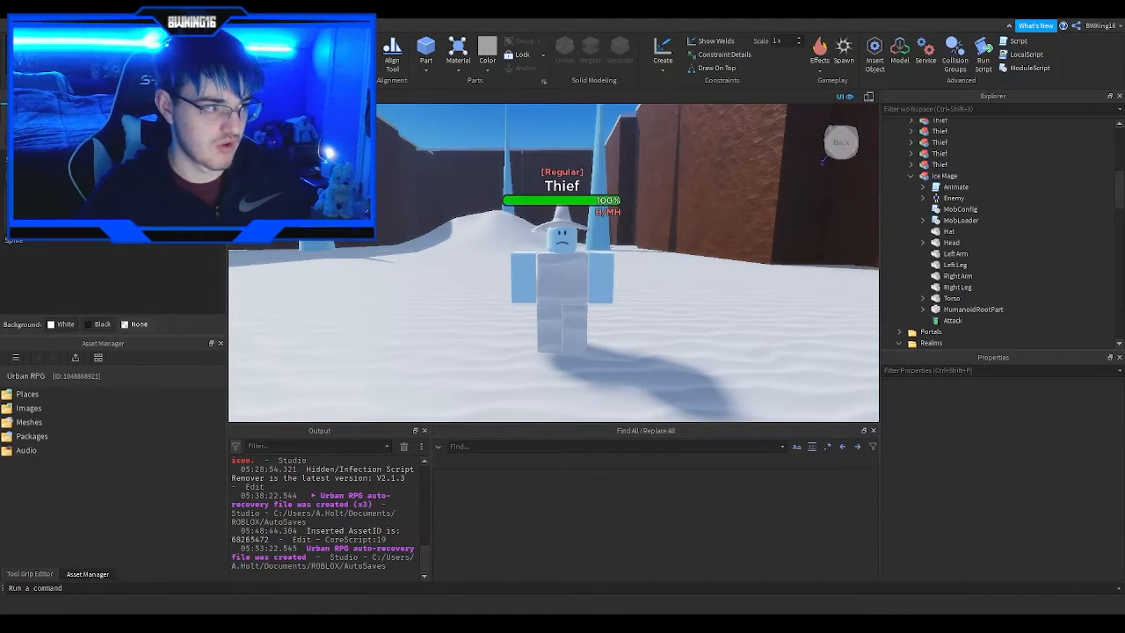
click(295, 26)
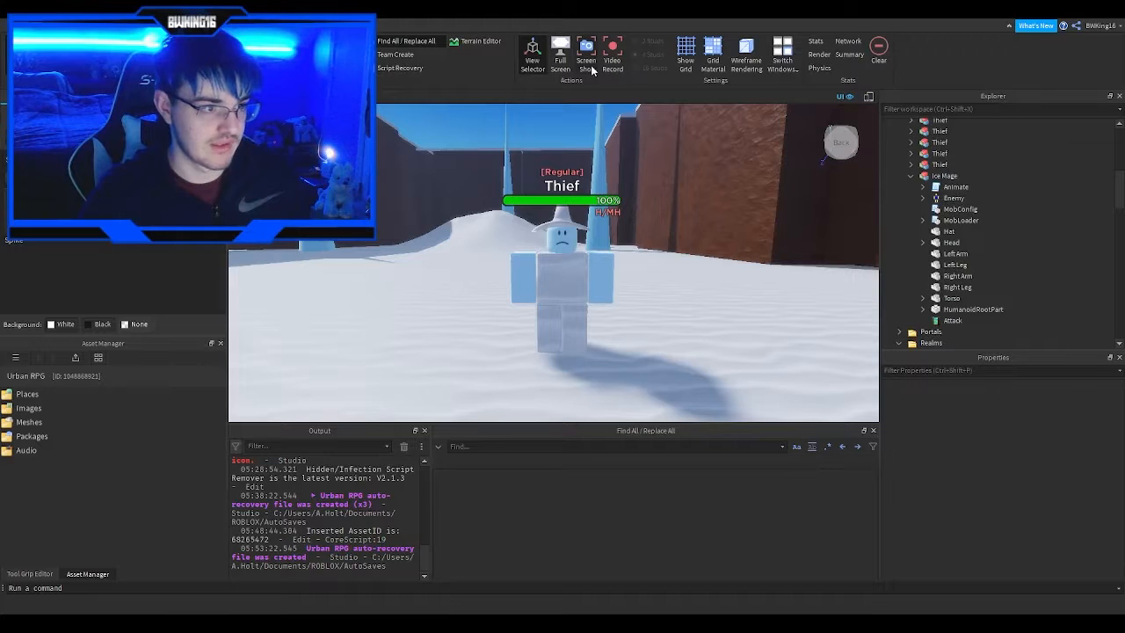